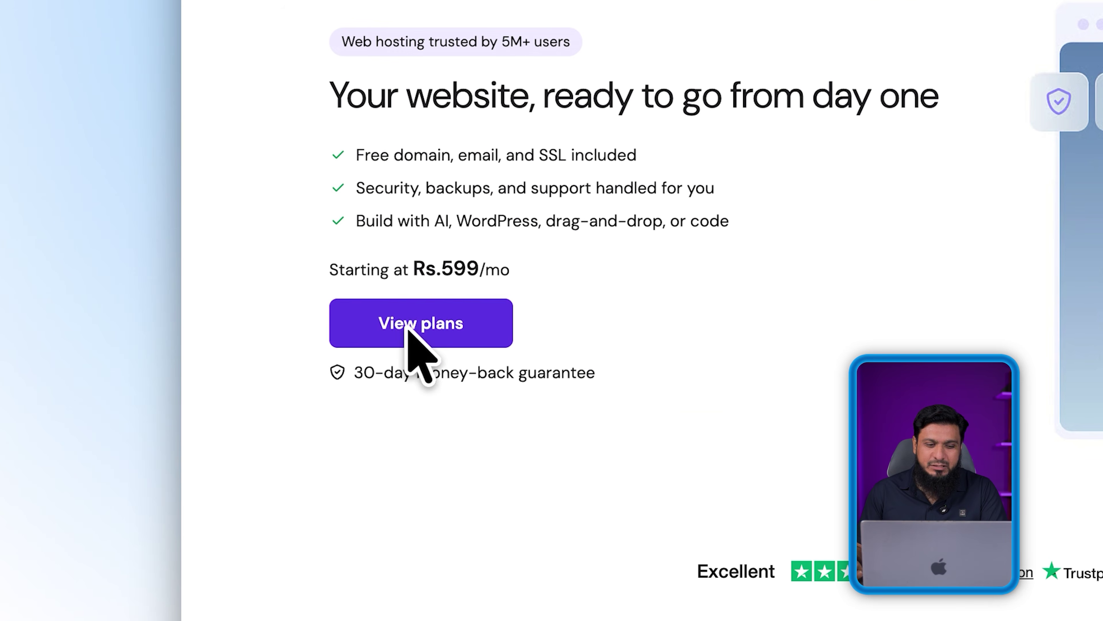
Open Hostinger's web hosting plans and choose the Premium plan
left_click(250, 344)
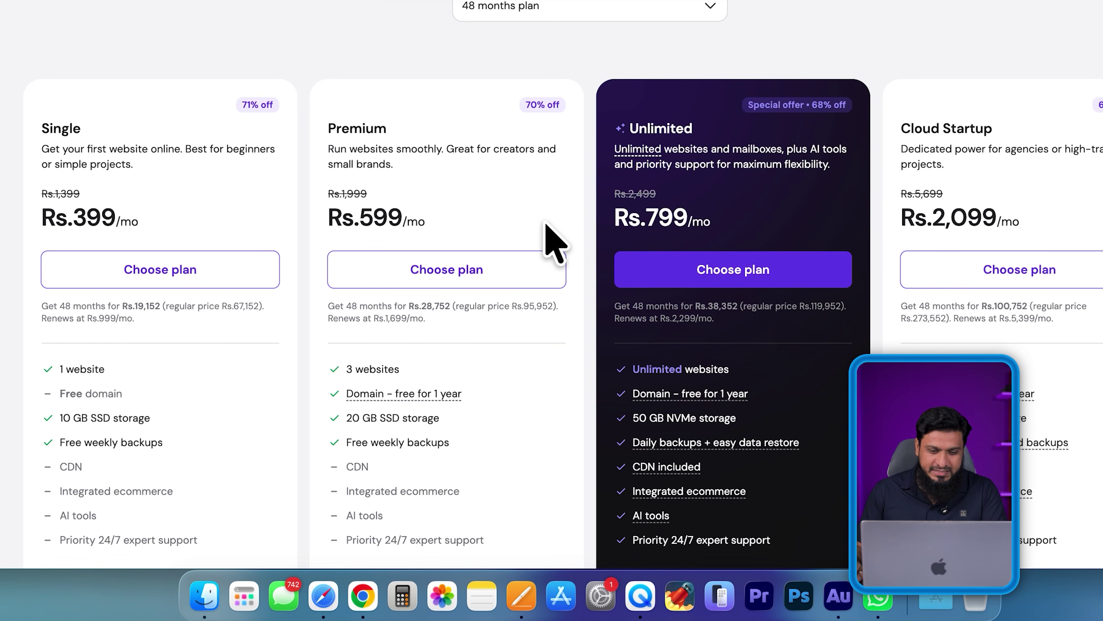
scroll(452, 272, "down", 5)
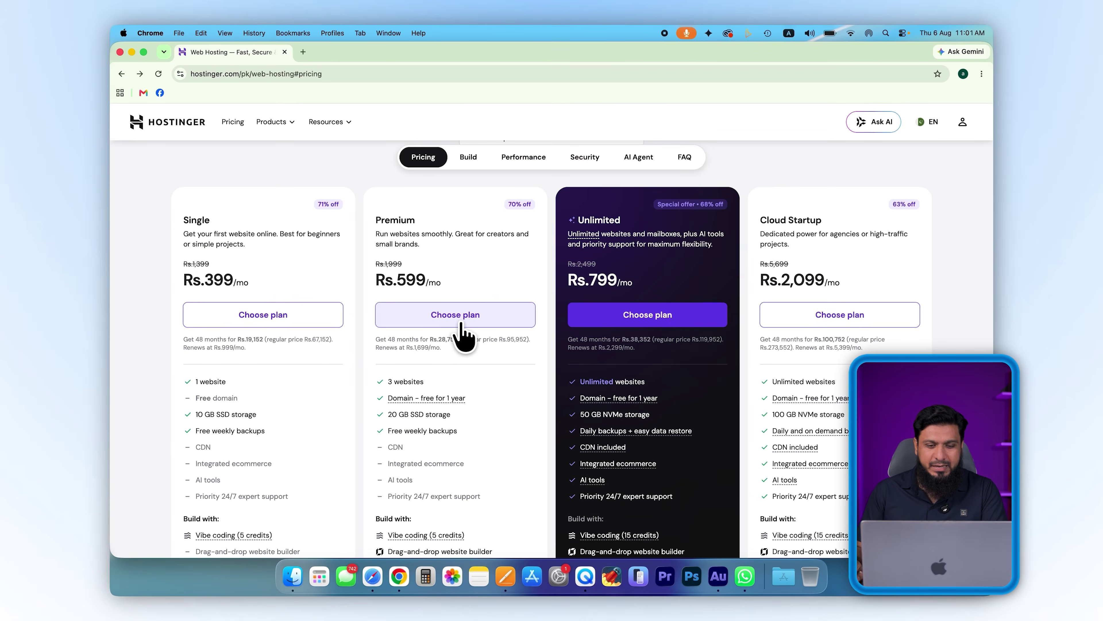
left_click(459, 319)
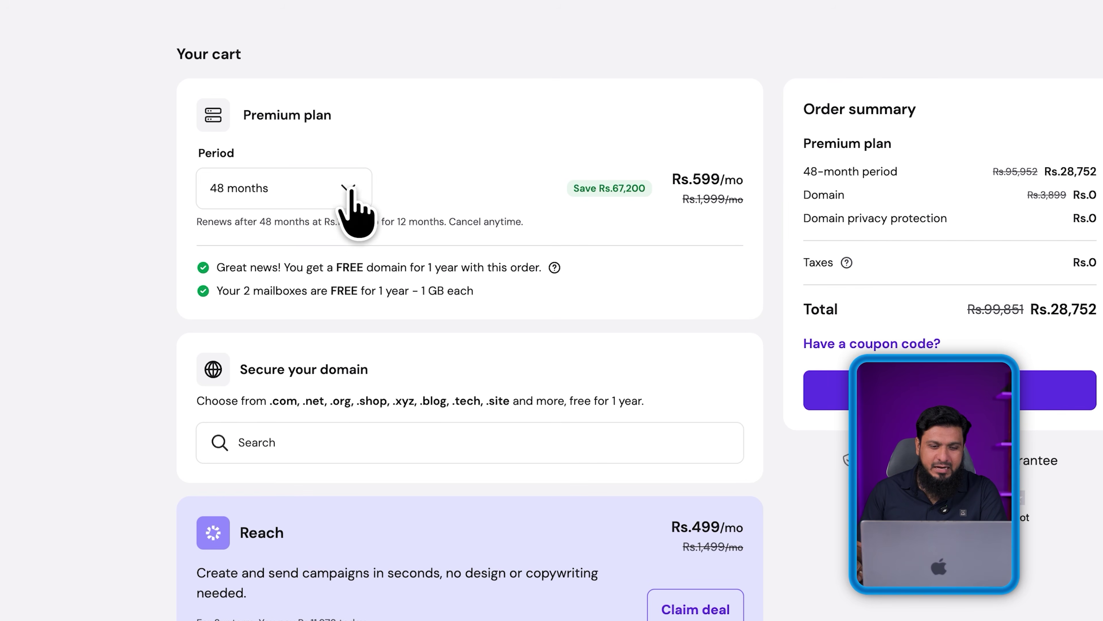
Set the Premium plan's period to 12 months and check its monthly price and order total
left_click(352, 192)
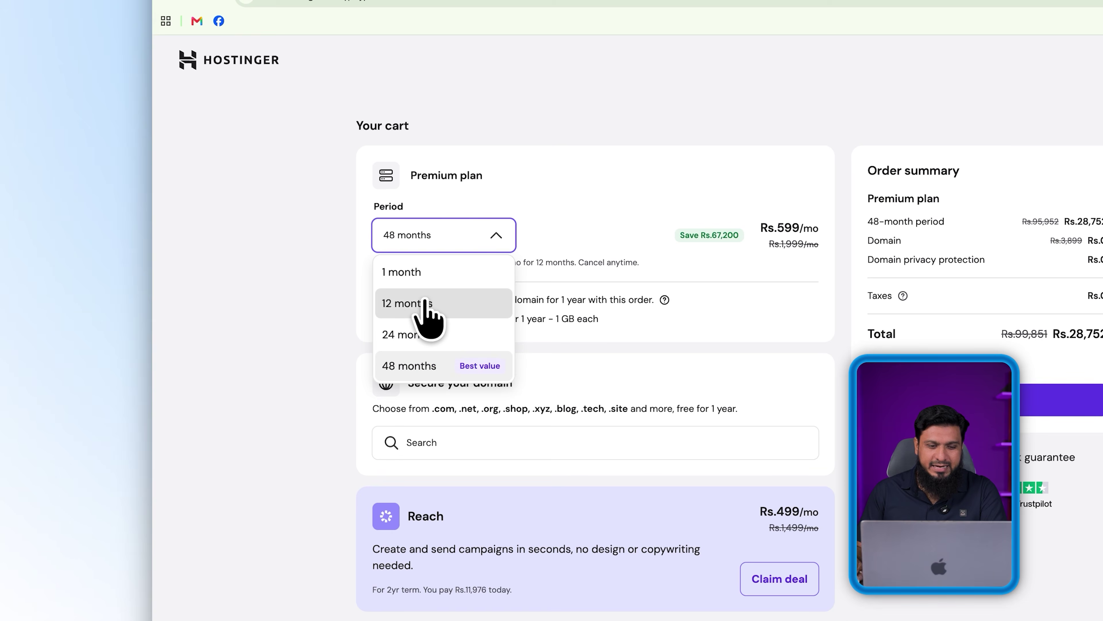
left_click(423, 304)
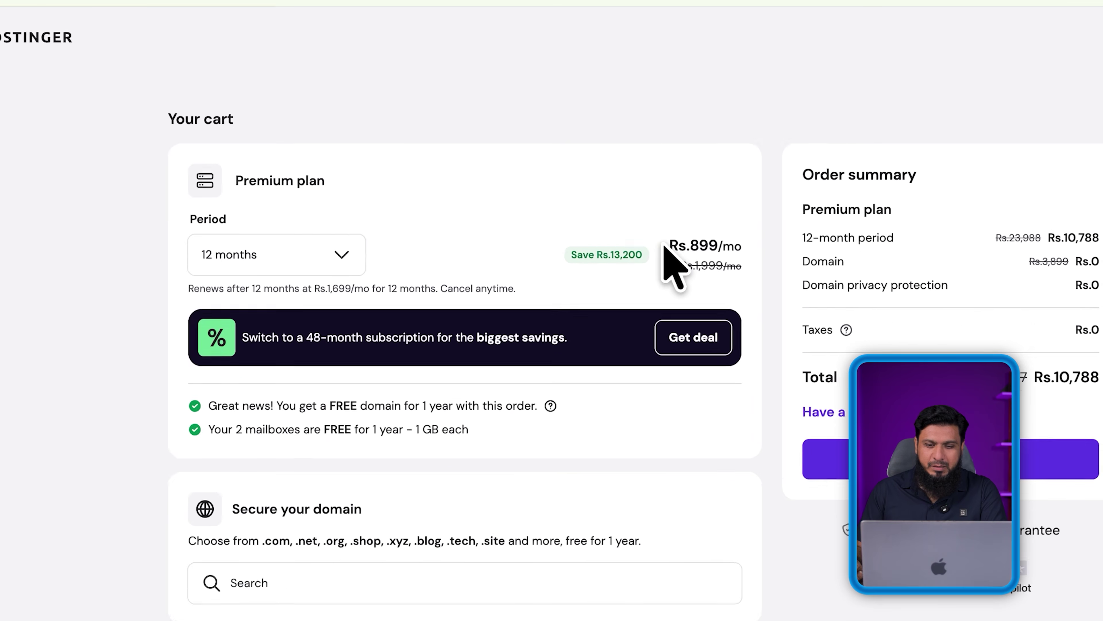
left_click_drag(667, 246, 718, 245)
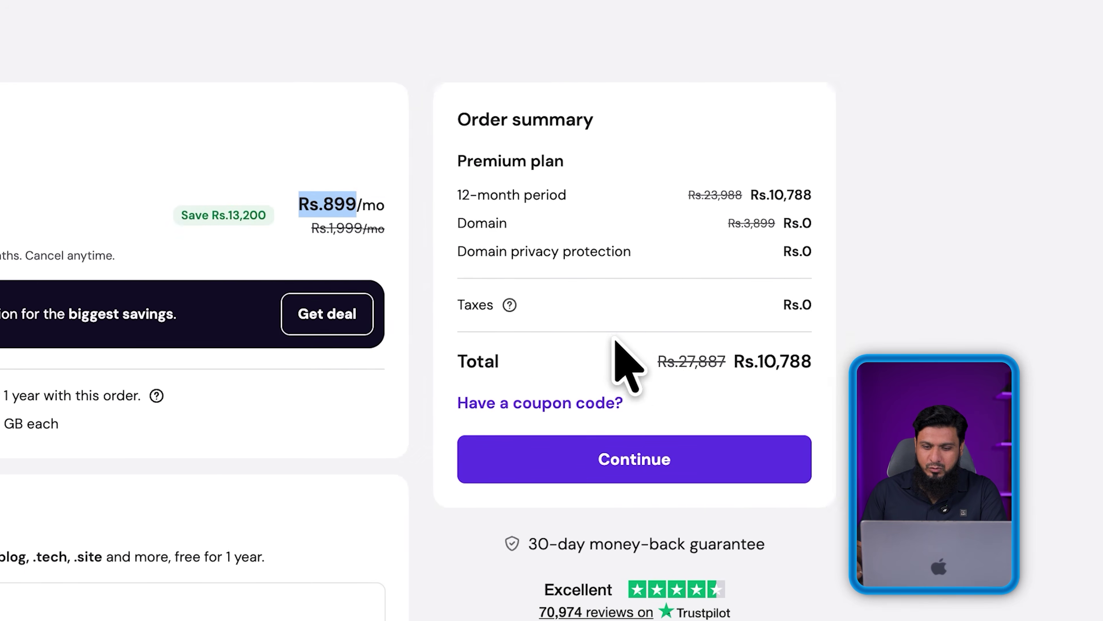
left_click_drag(1014, 420, 1101, 435)
Change the Premium plan's period to 24 months and compare the monthly price and order total
left_click(328, 274)
left_click(0, 206)
left_click(0, 342)
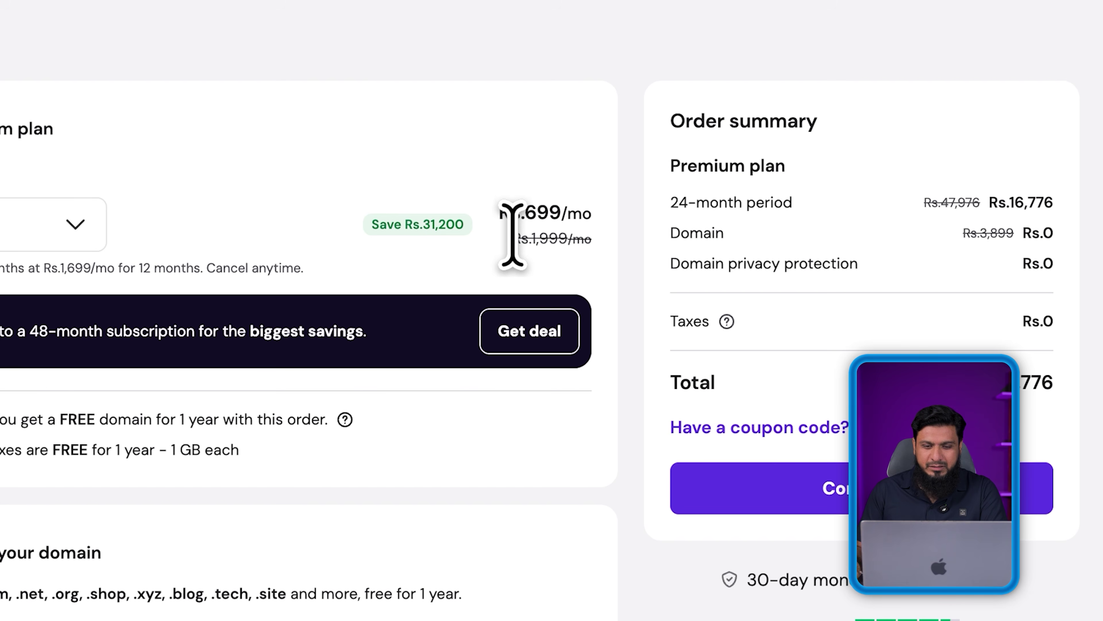
left_click_drag(500, 211, 564, 208)
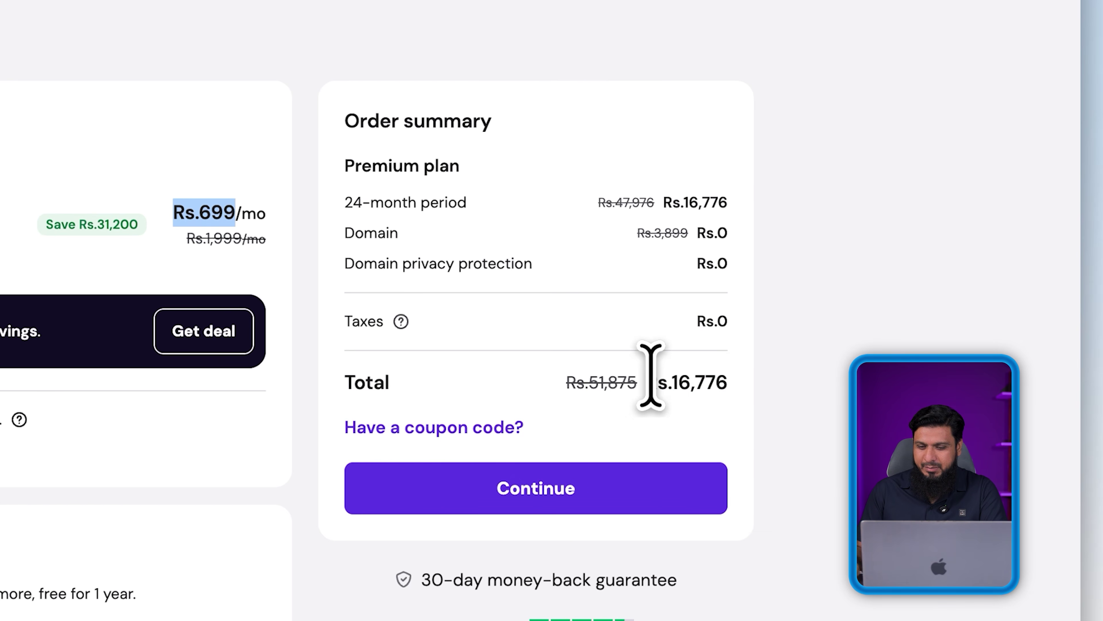
left_click_drag(652, 376, 759, 401)
Change the Premium plan's period to 48 months and examine the monthly price and order total
left_click(455, 208)
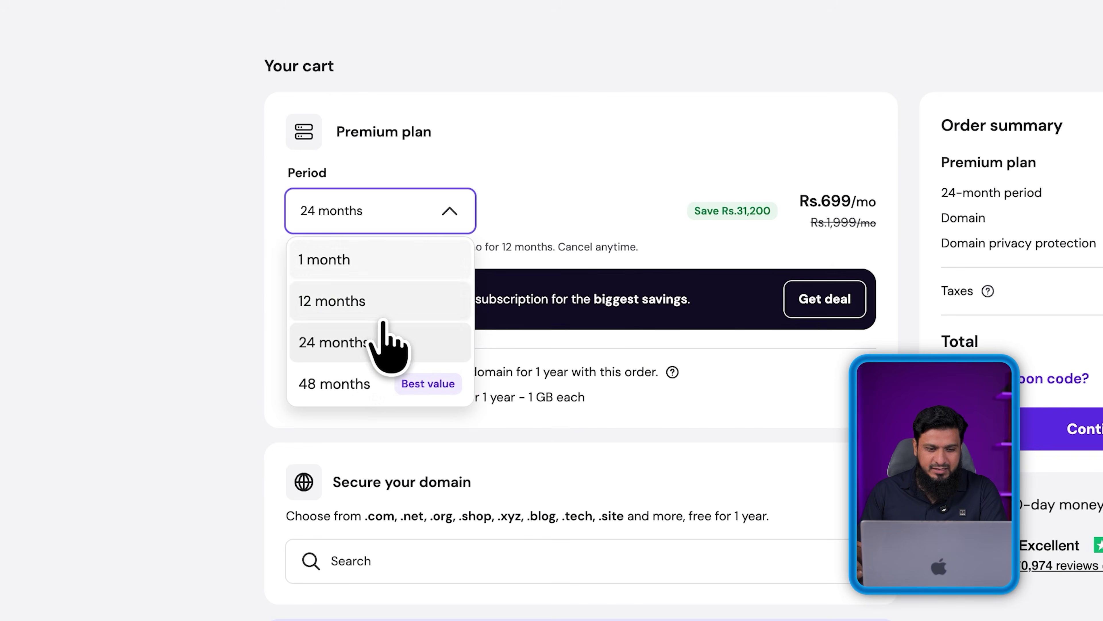
left_click(361, 385)
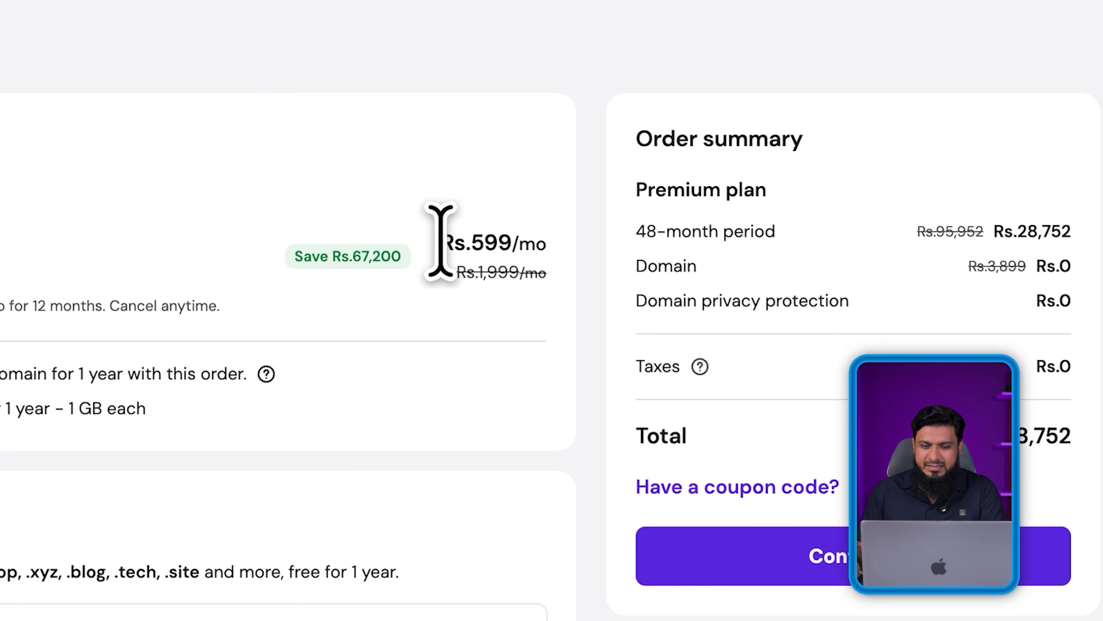
left_click_drag(799, 198, 866, 200)
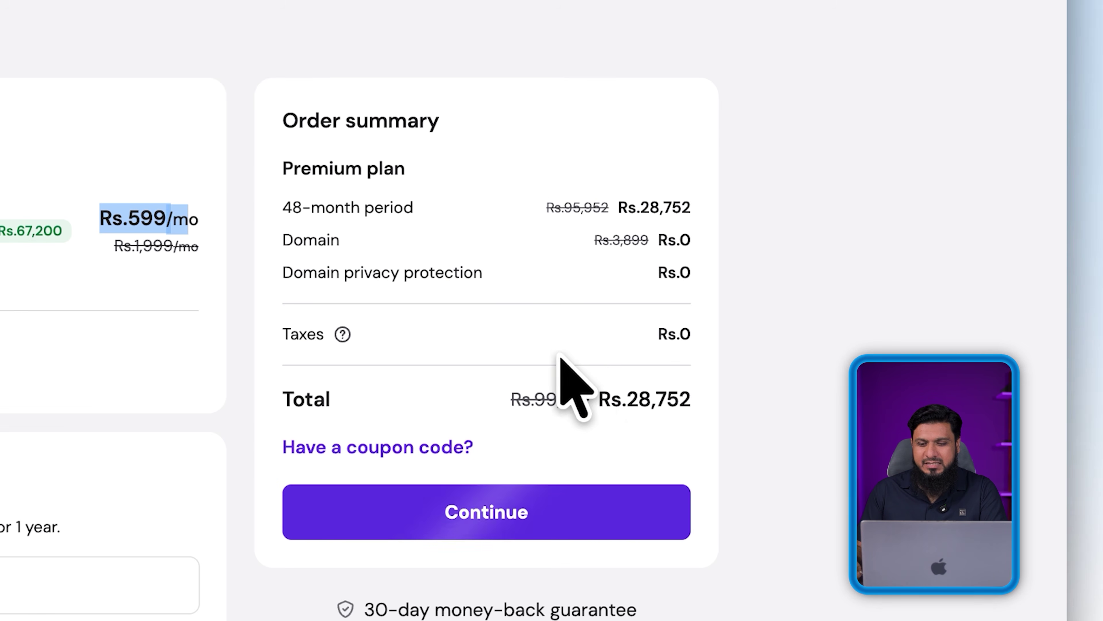
left_click_drag(599, 395, 716, 400)
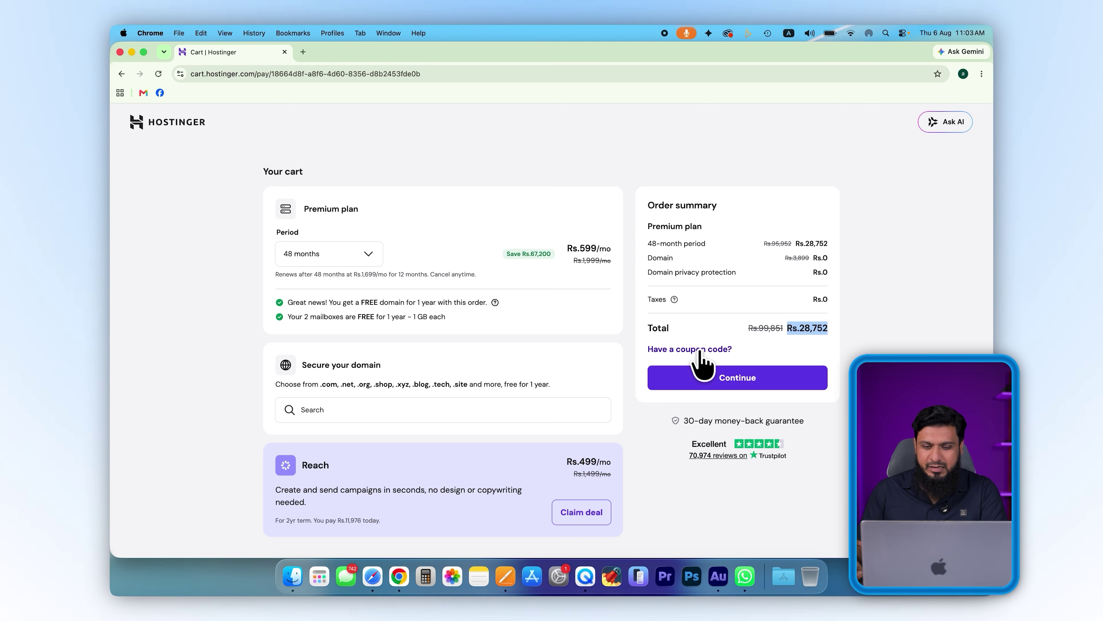
Apply the coupon code FAISAL to the order and check the discounted total
left_click(712, 349)
type("FAISAL")
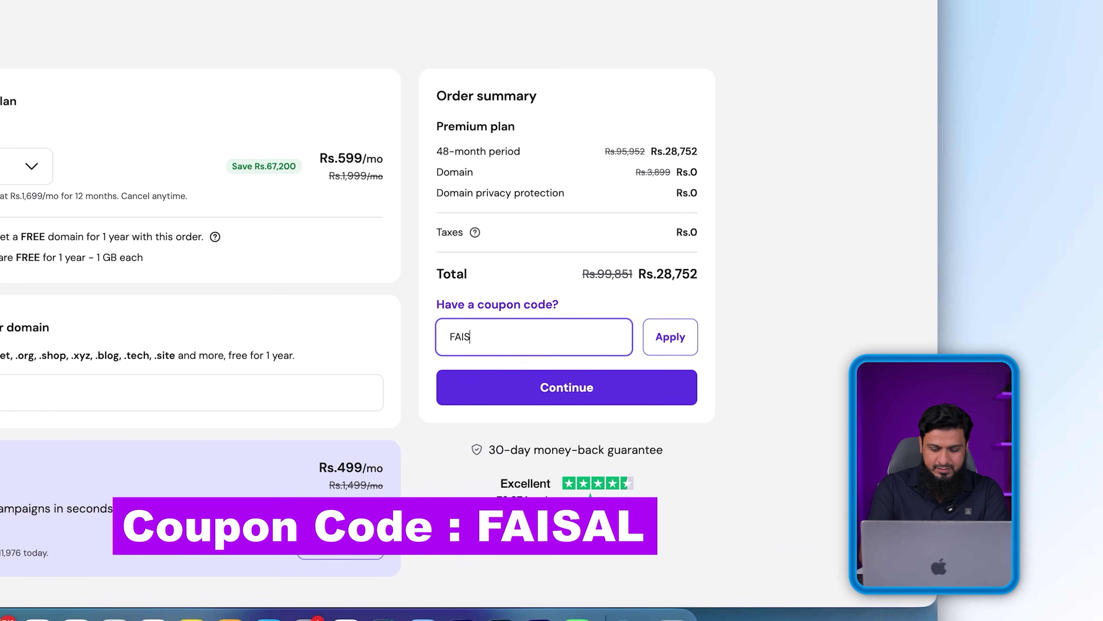
left_click(660, 338)
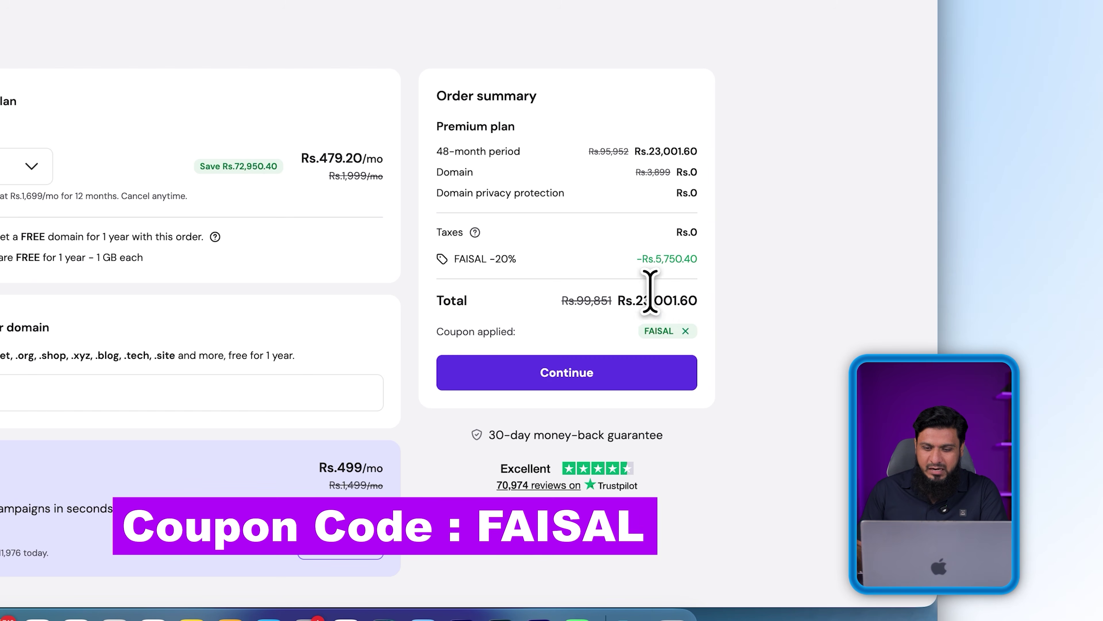
left_click_drag(632, 299, 681, 297)
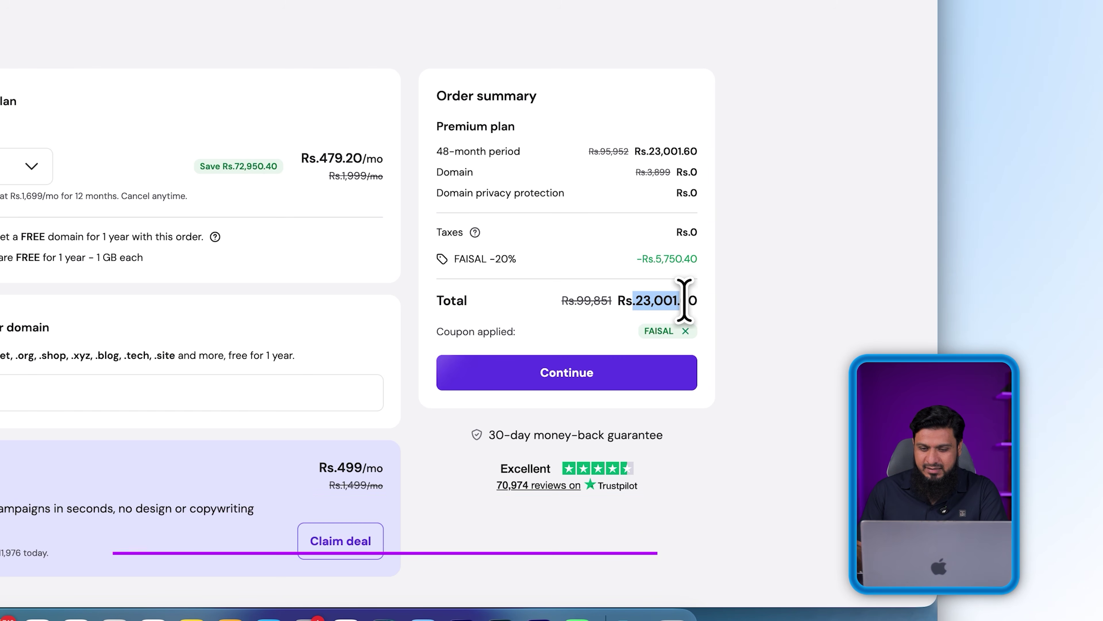
Switch the discounted Premium plan to a 12-month period and continue to checkout, registering with a Google account
left_click(31, 165)
left_click(153, 241)
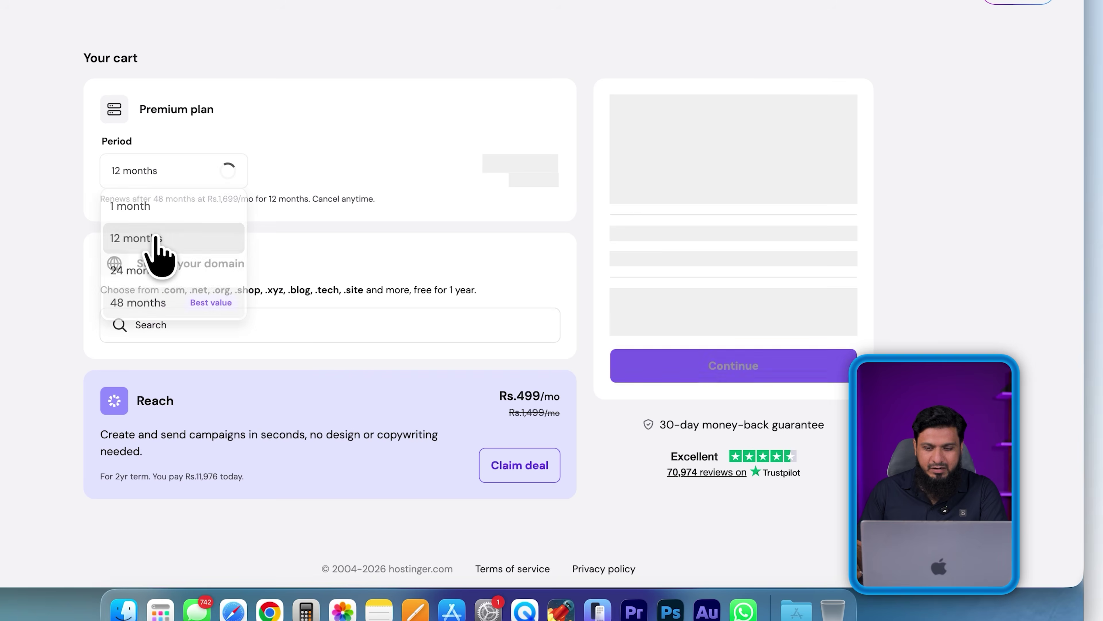
left_click_drag(733, 297, 864, 304)
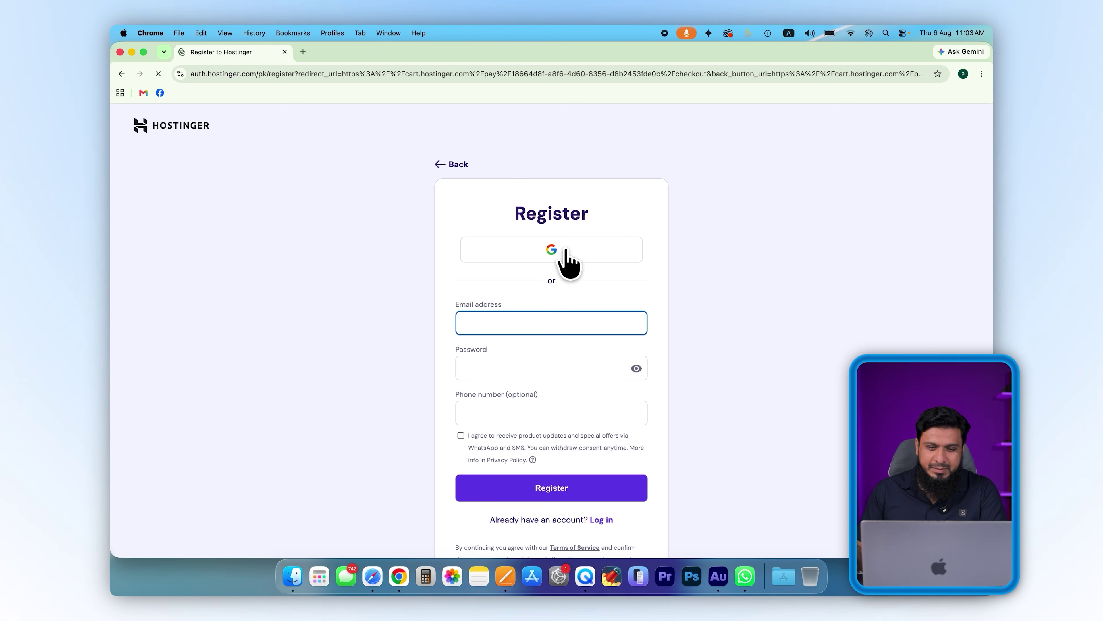
left_click(563, 252)
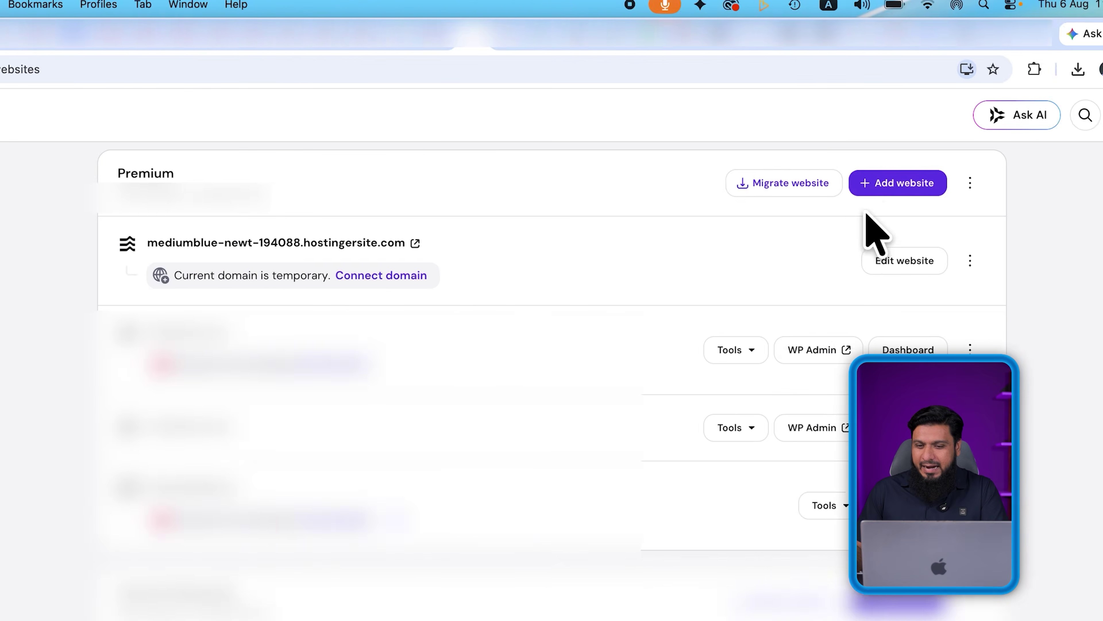
Add a WordPress website to the Premium hosting plan on a temporary domain, building it from scratch
left_click(710, 186)
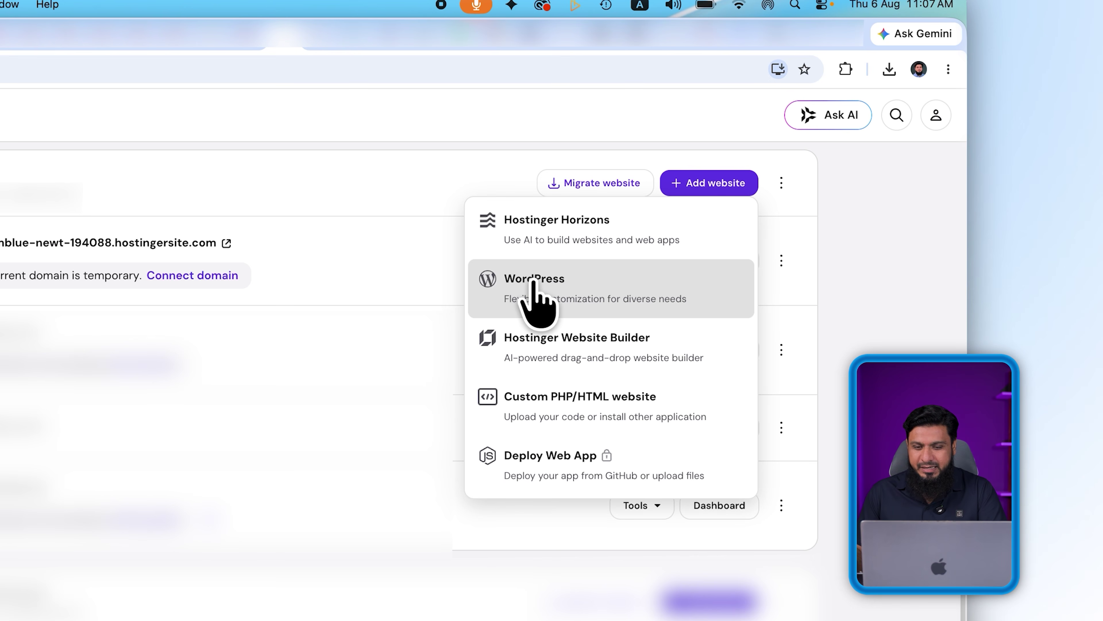
left_click(535, 283)
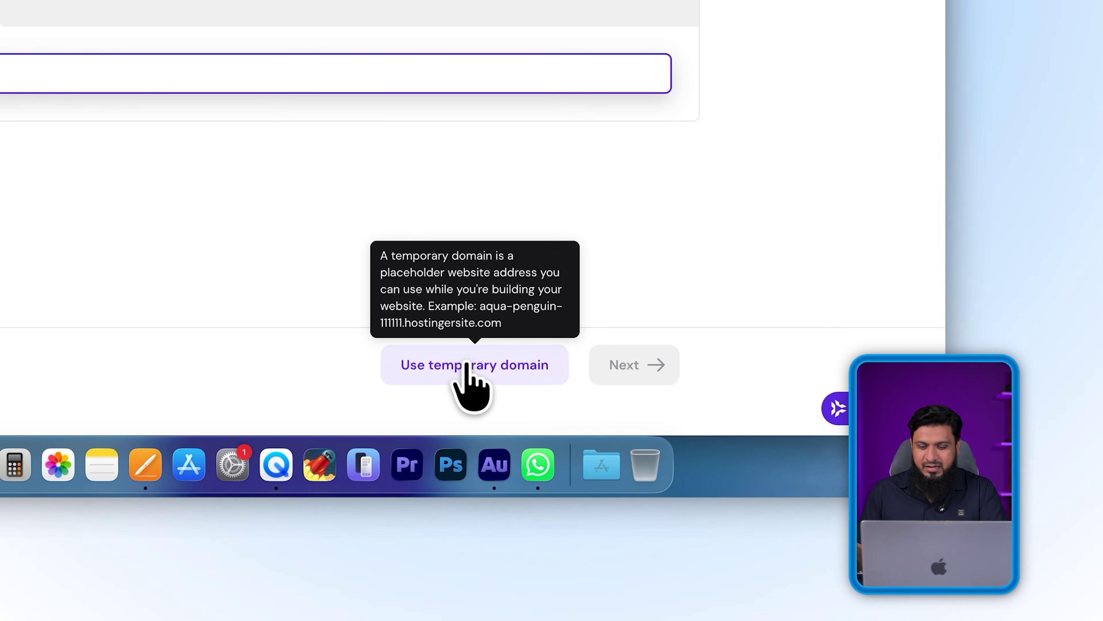
left_click(468, 365)
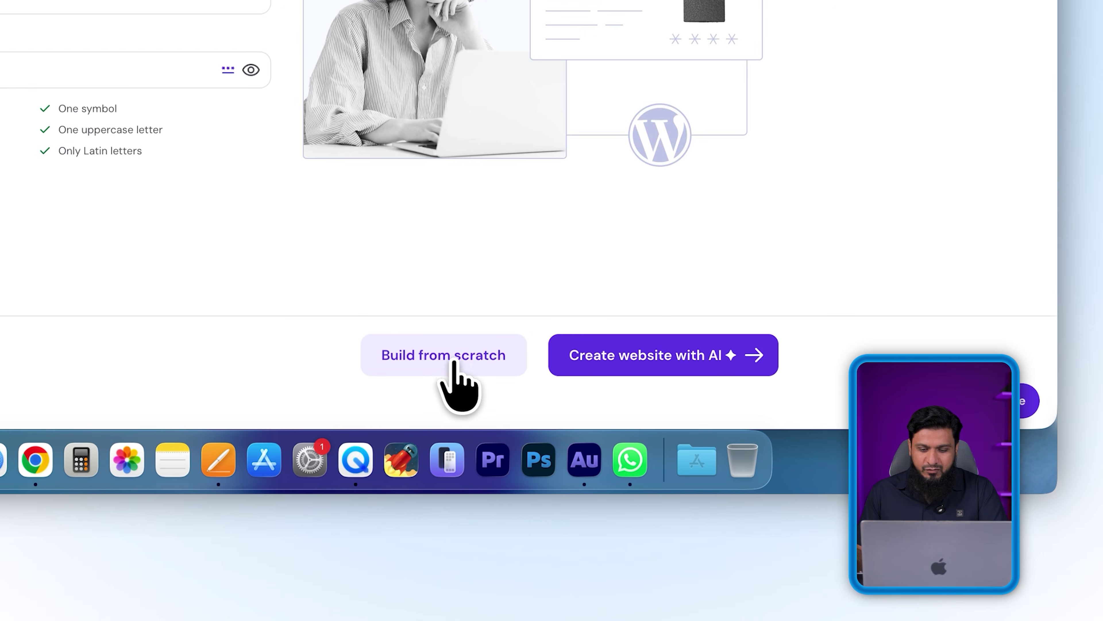
left_click(456, 359)
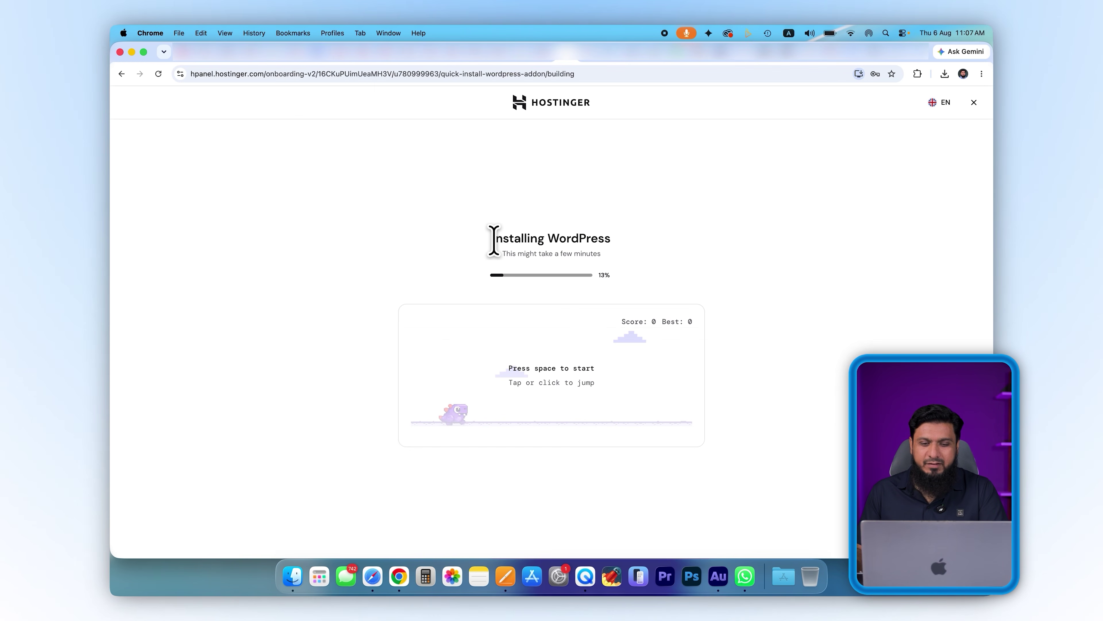
left_click_drag(494, 239, 605, 236)
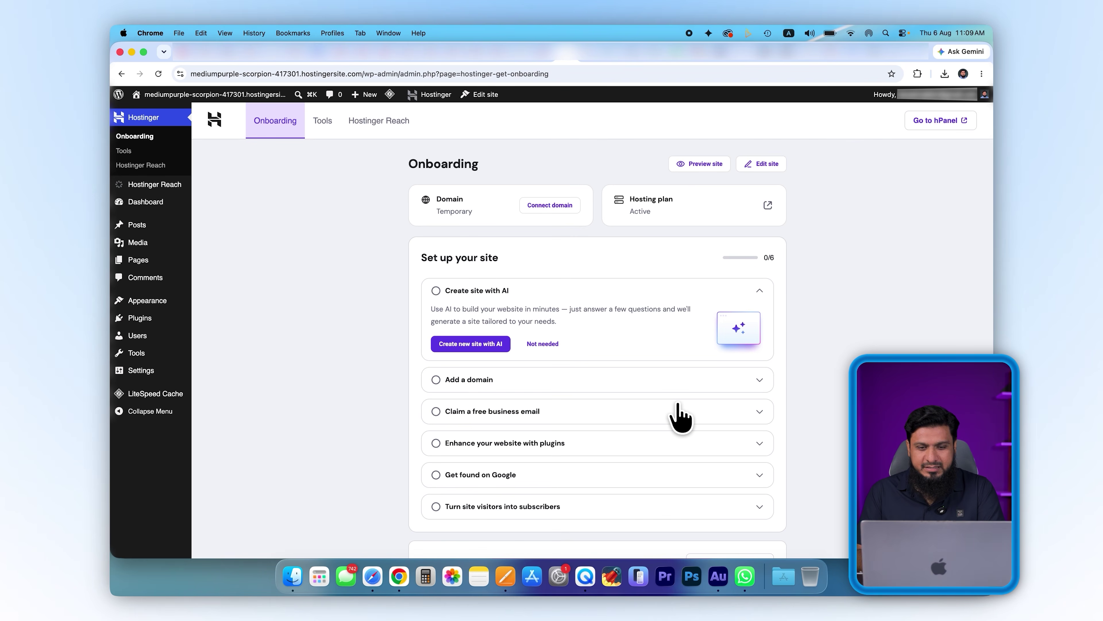
Change the site title to "Pak News" in the WordPress general settings and save the changes
mouse_move(140, 371)
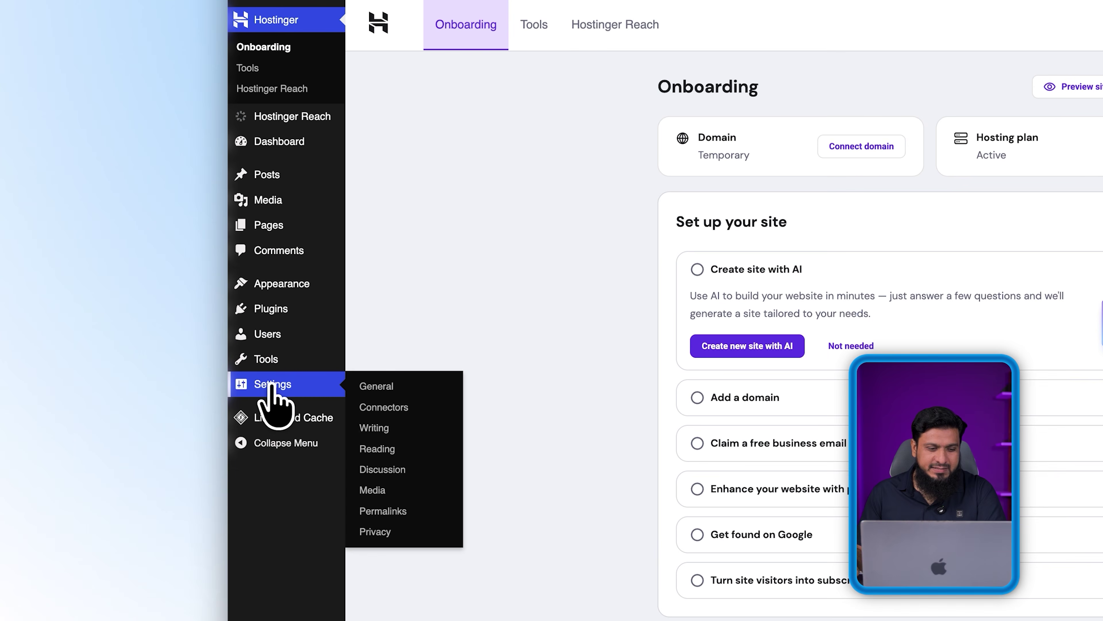
left_click(270, 388)
triple_click(473, 227)
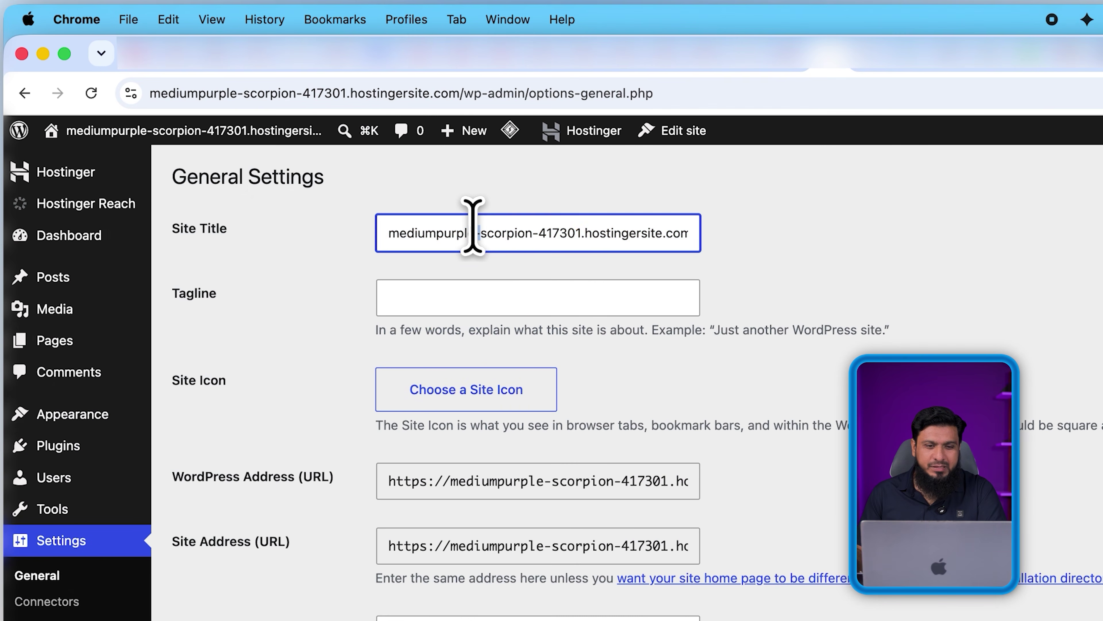
key("BackSpace")
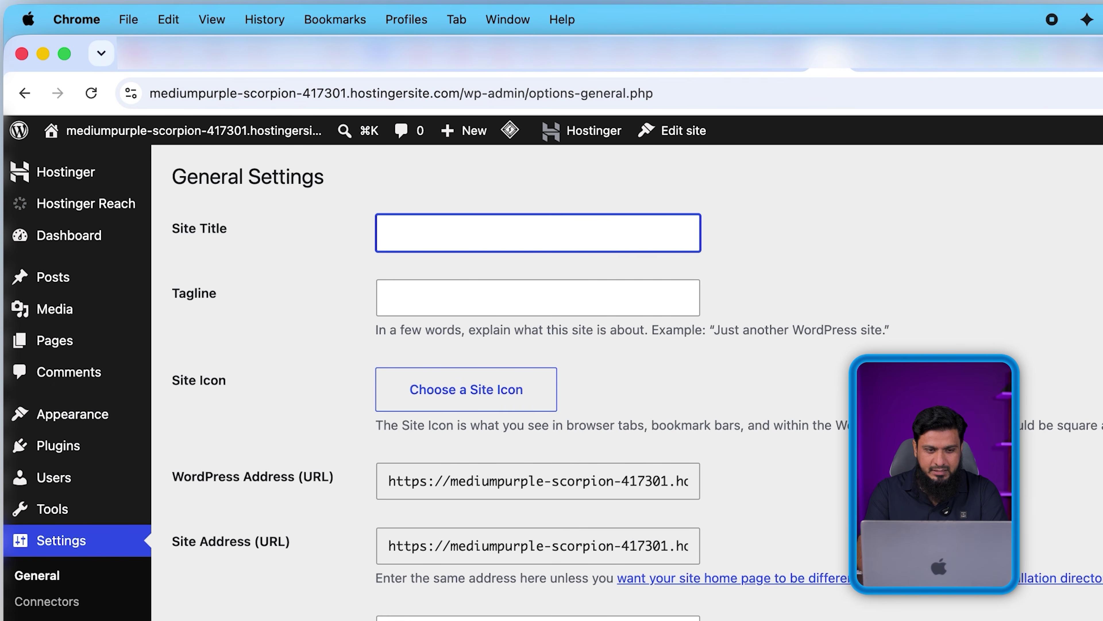
type("Pak News")
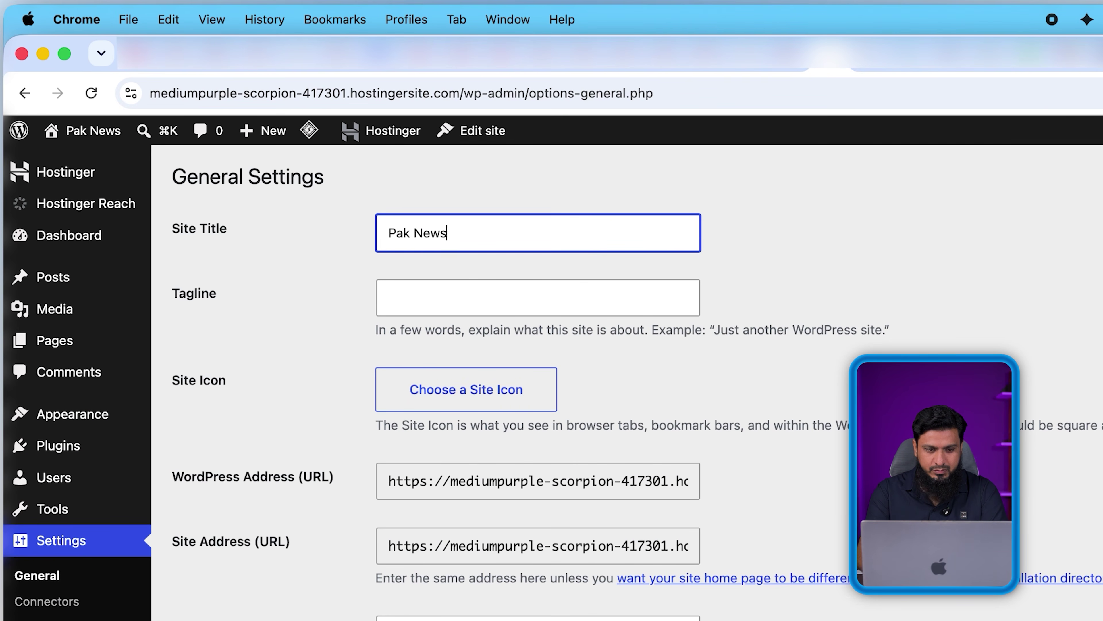
left_click(448, 300)
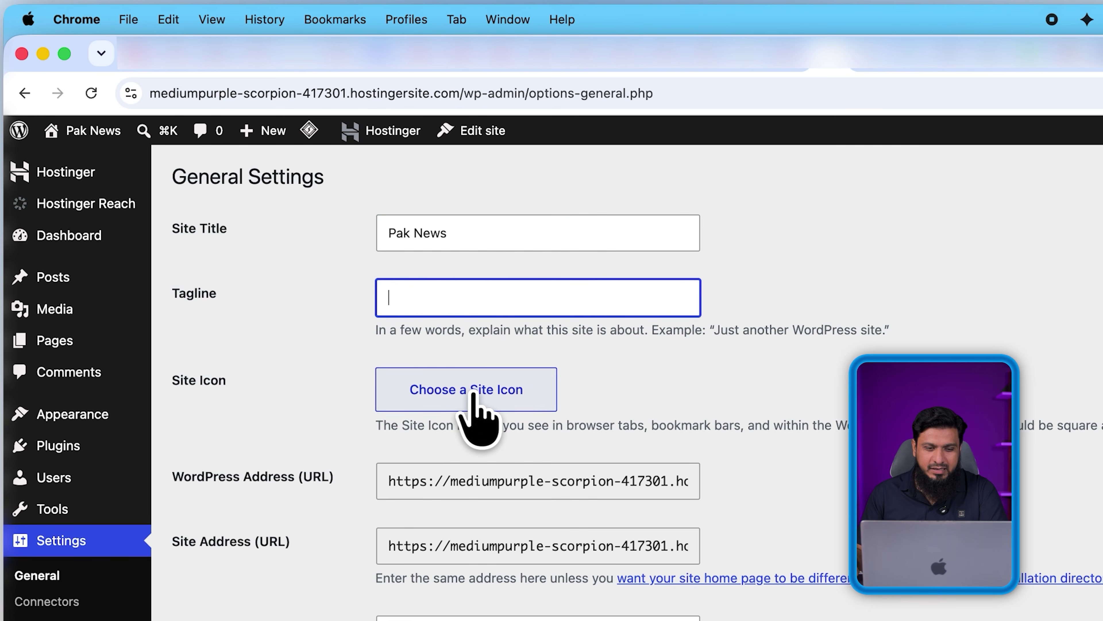
scroll(471, 393, "down", 10)
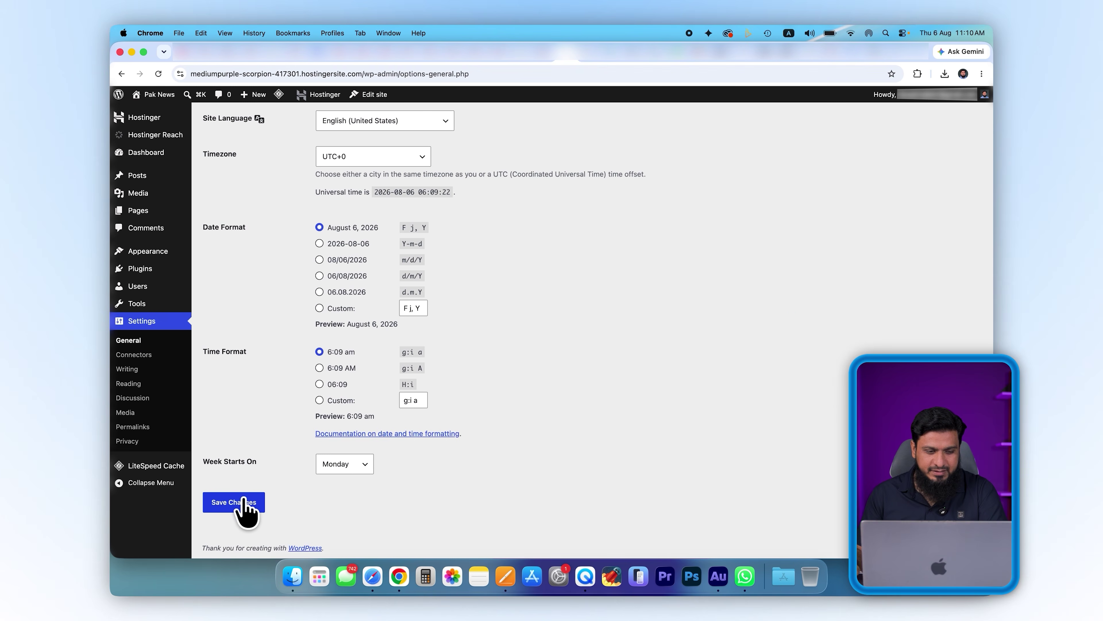
left_click(242, 500)
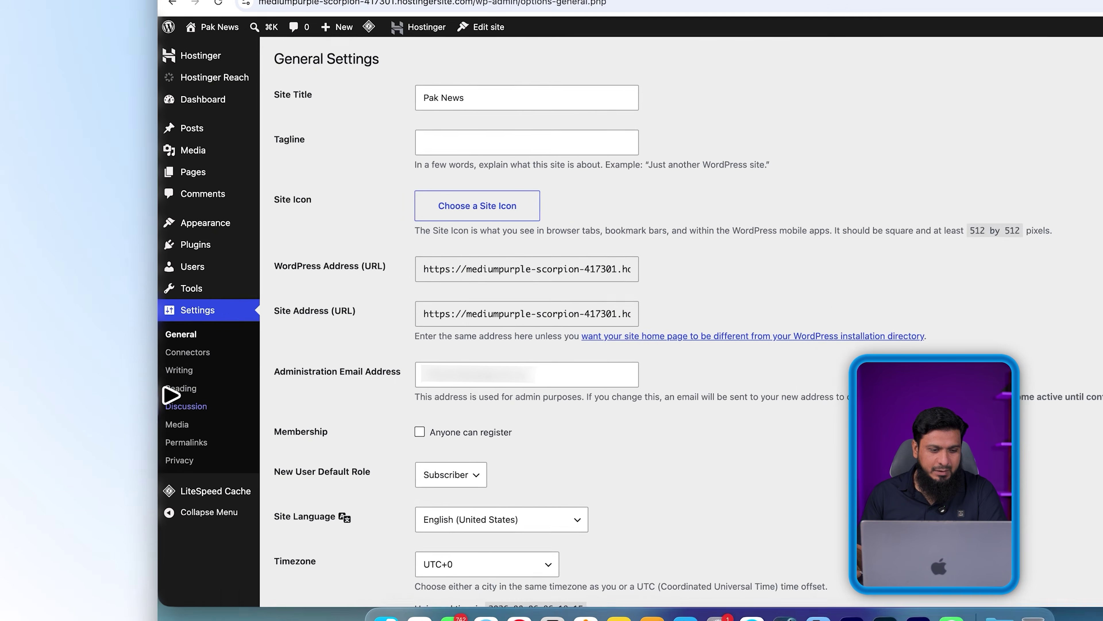
In the Reading settings, try discouraging search engines from indexing the site, then clear that option again
left_click(128, 383)
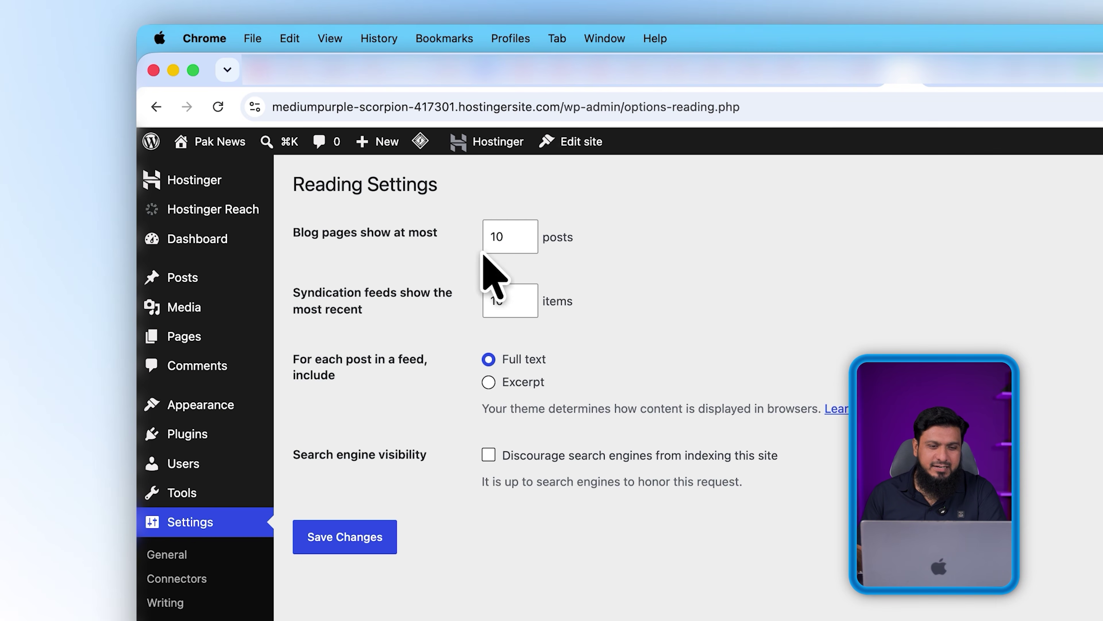
double_click(498, 236)
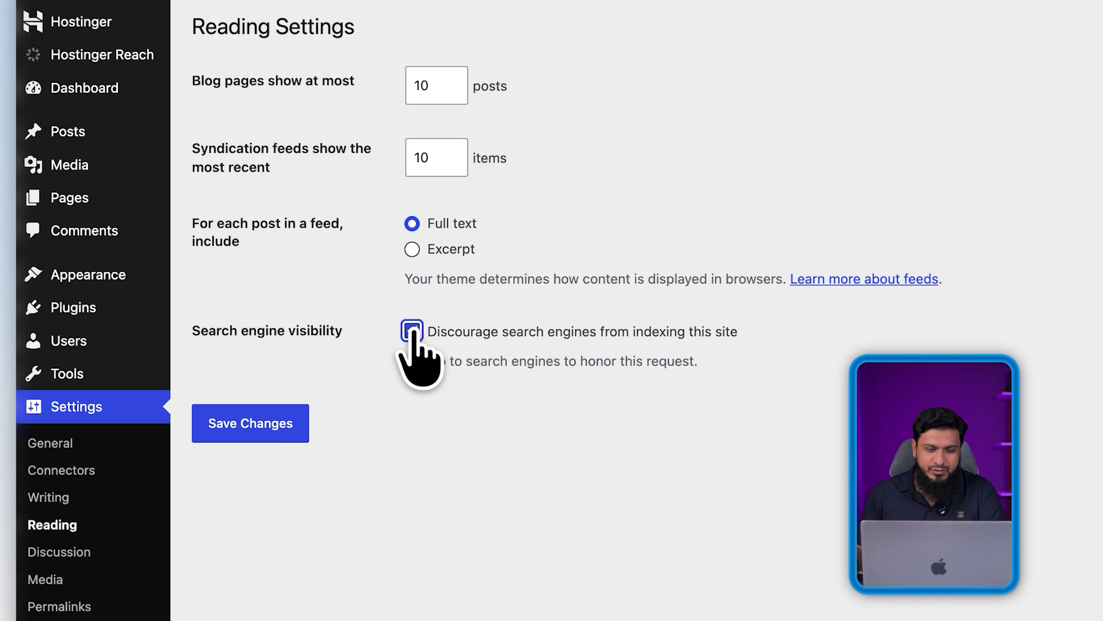
left_click(412, 331)
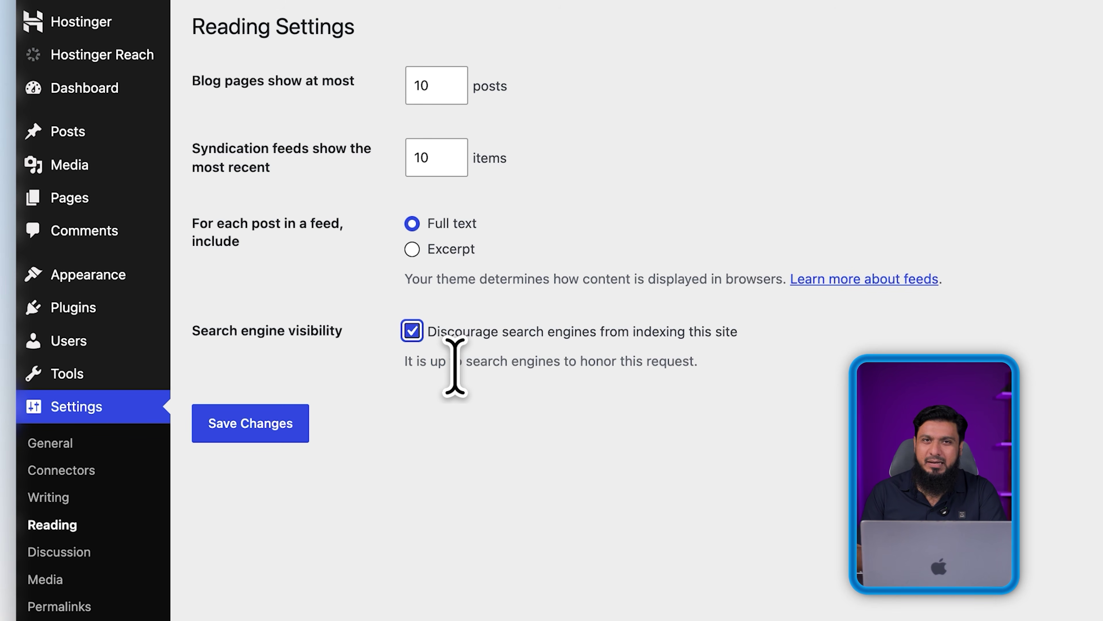
left_click(412, 332)
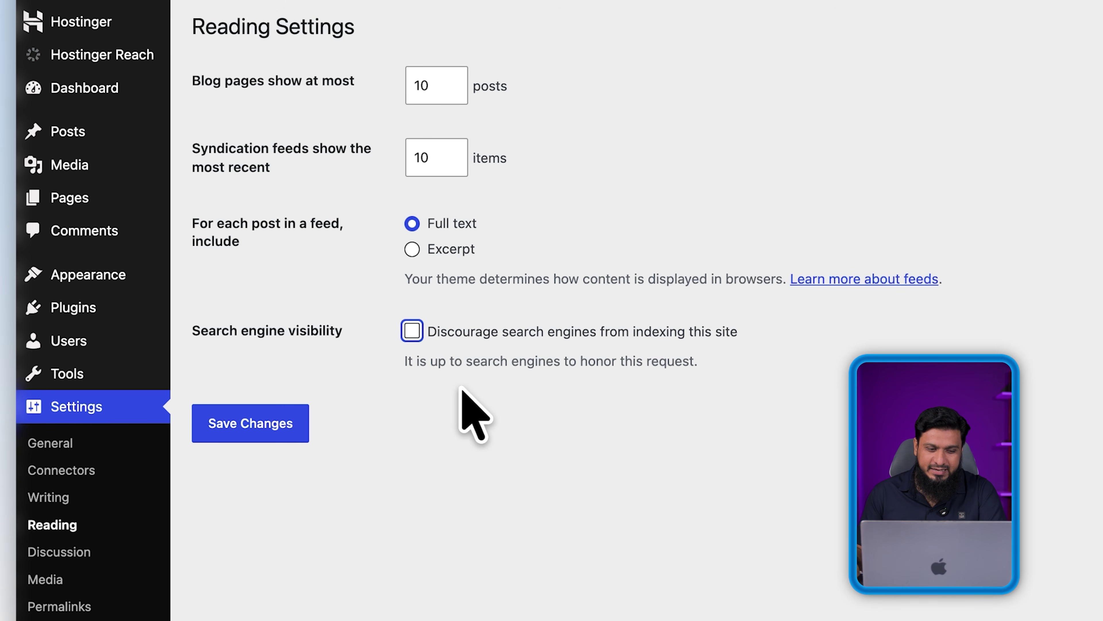
Check in the Permalink settings that the permalink structure uses Post name
left_click(394, 325)
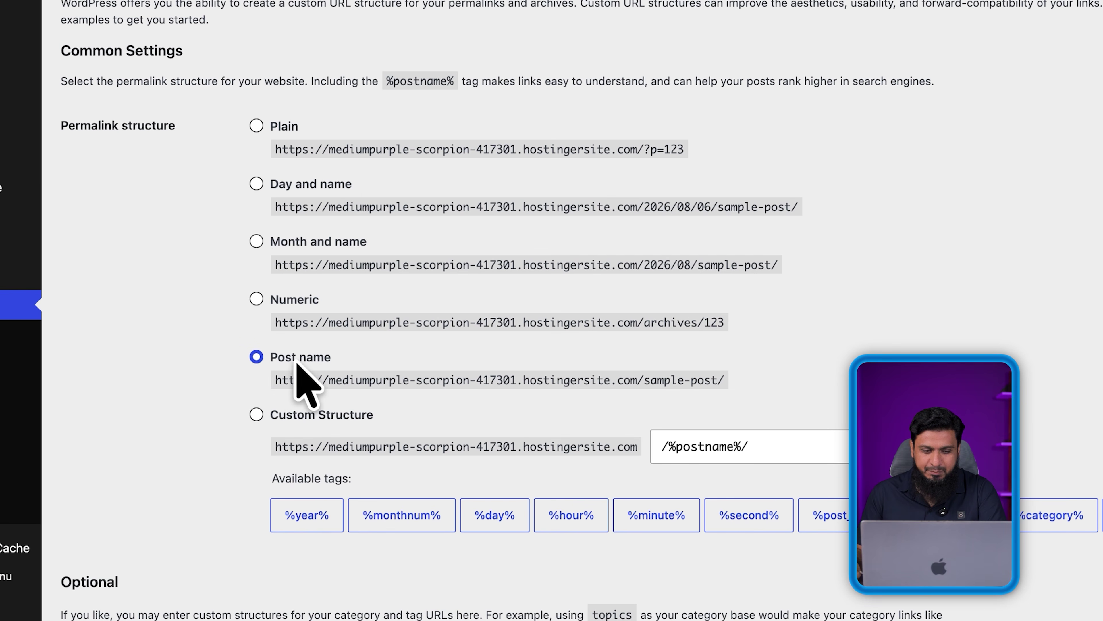
left_click(323, 360)
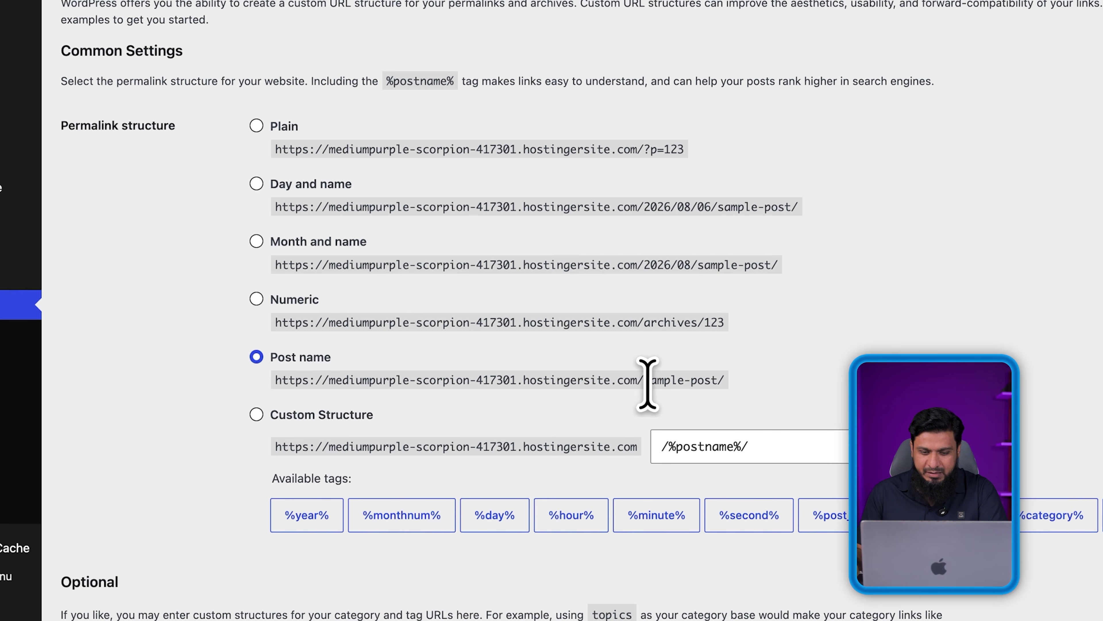
left_click_drag(645, 378, 739, 373)
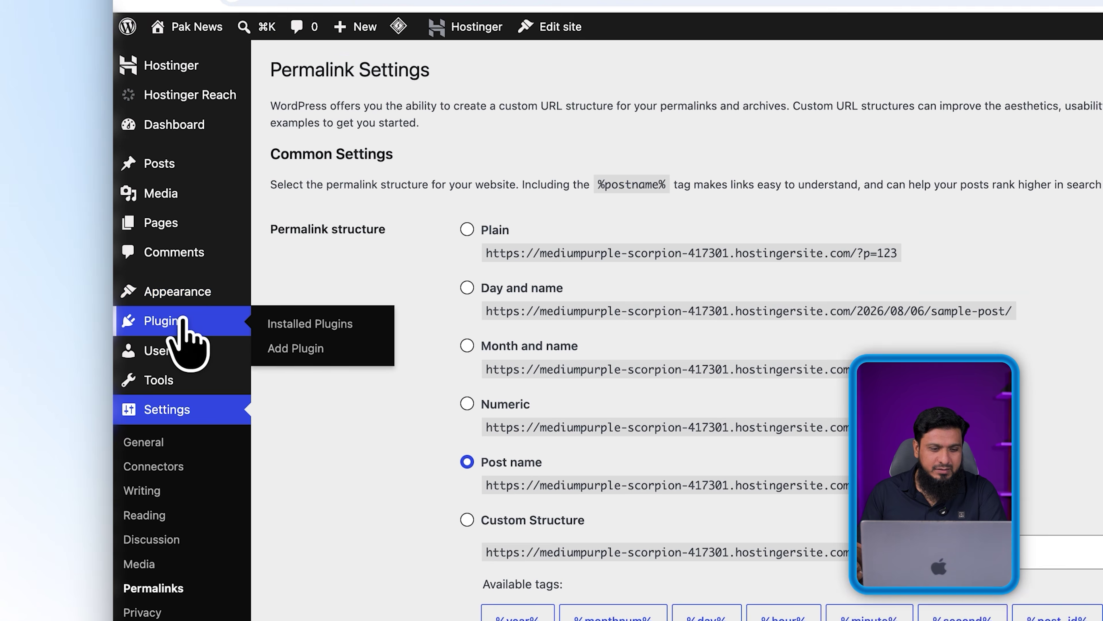
Find the Classic Editor plugin in the plugin directory, install and activate it, and check the installed plugins for LiteSpeed Cache
left_click(182, 322)
left_click(393, 70)
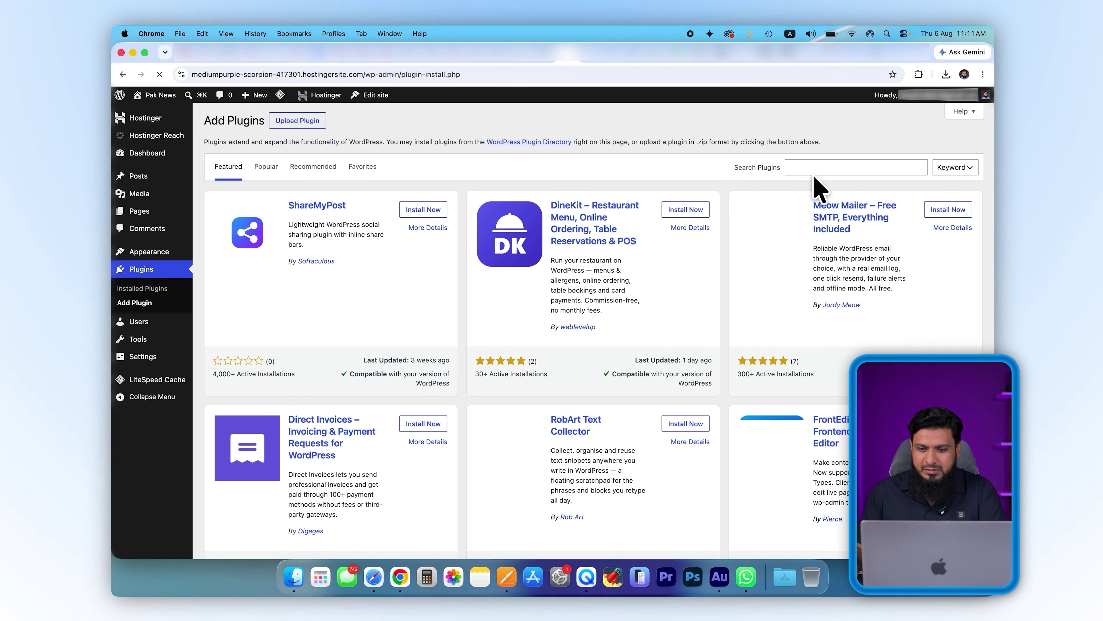
left_click(829, 166)
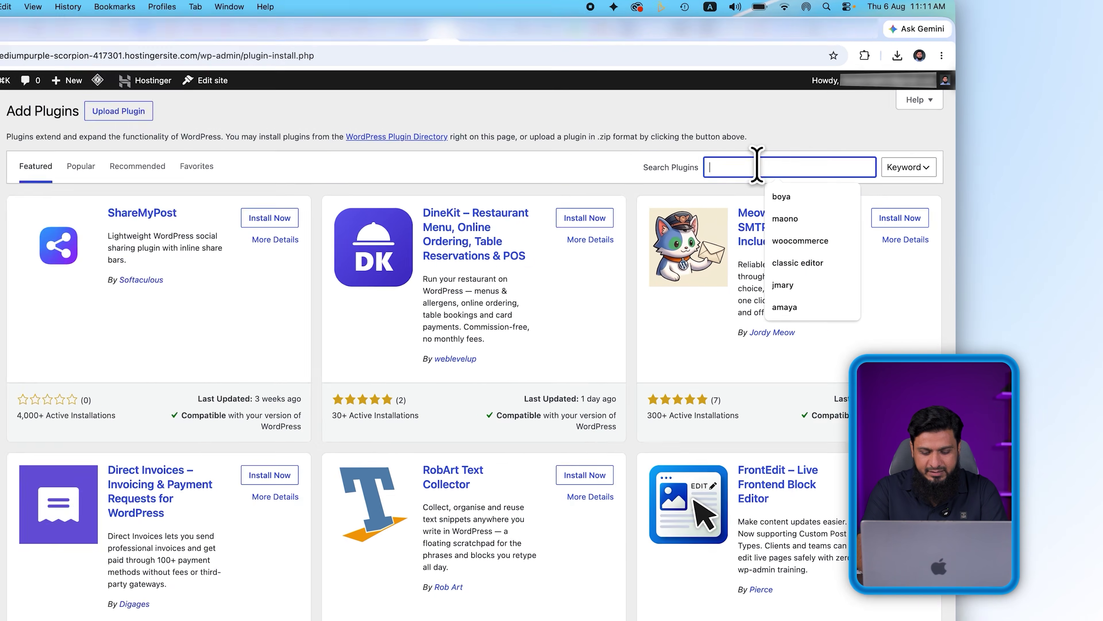
type("classic ed")
key("BackSpace")
type("editor")
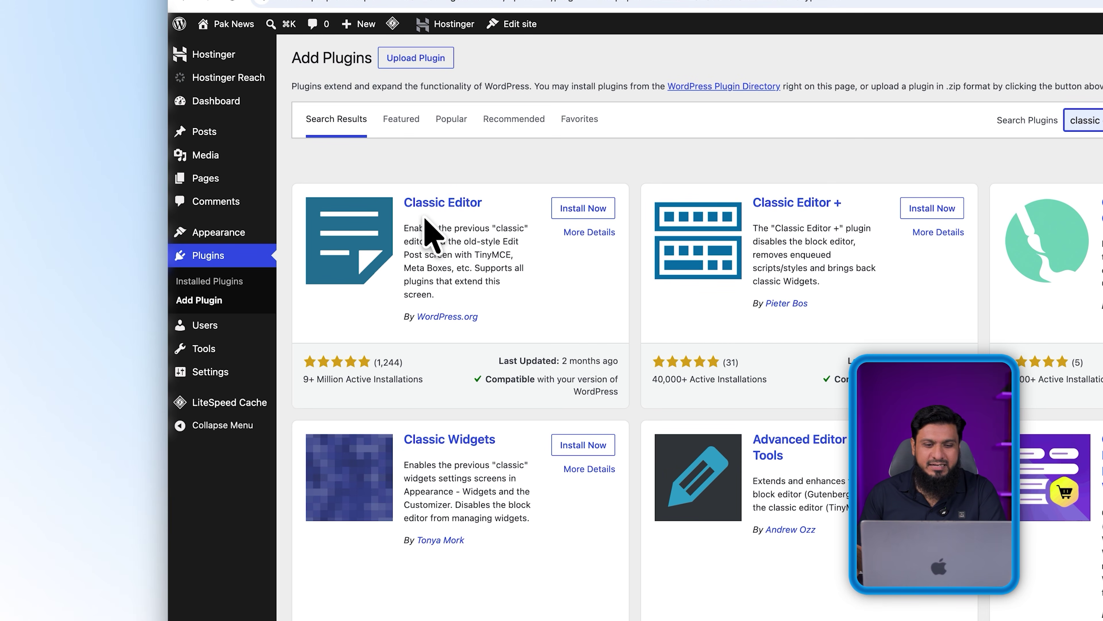
left_click(588, 211)
left_click(590, 209)
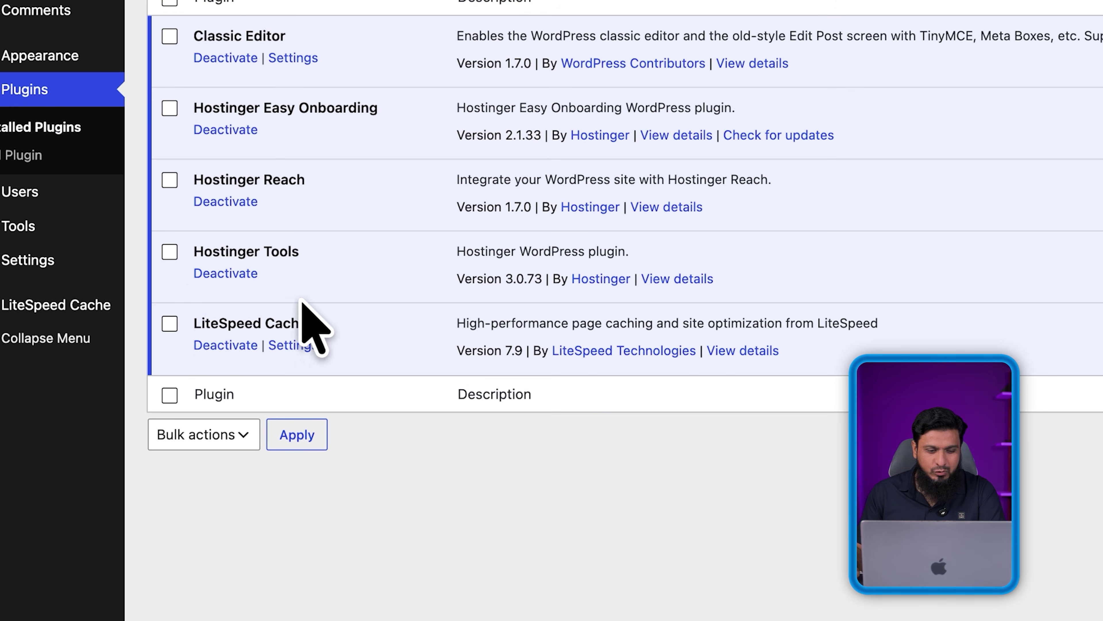
left_click_drag(194, 323, 345, 324)
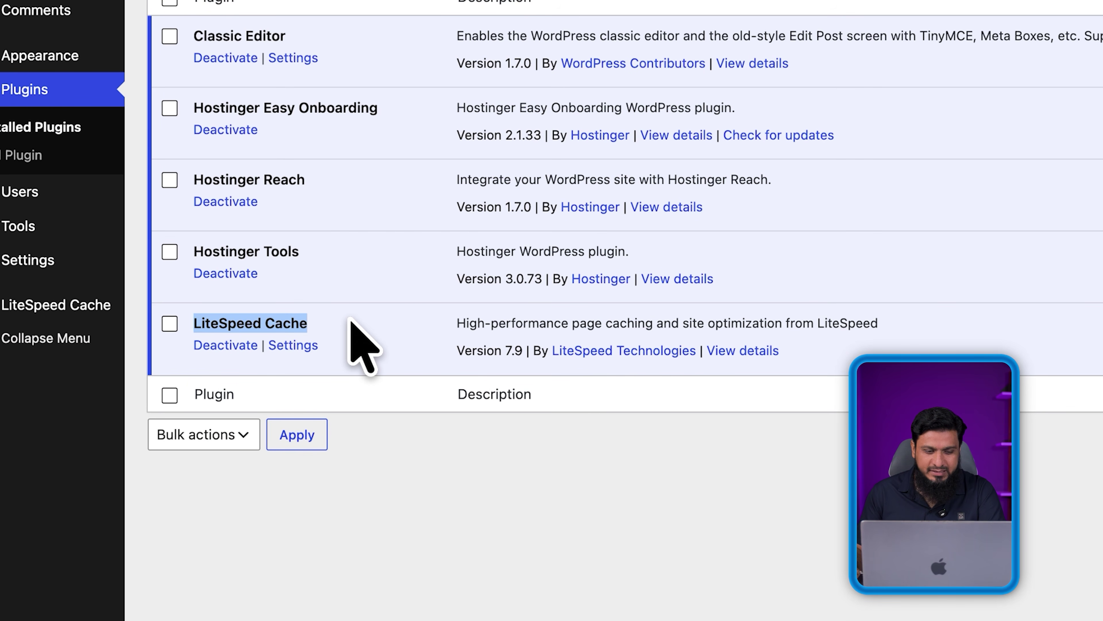
left_click_drag(219, 324, 276, 324)
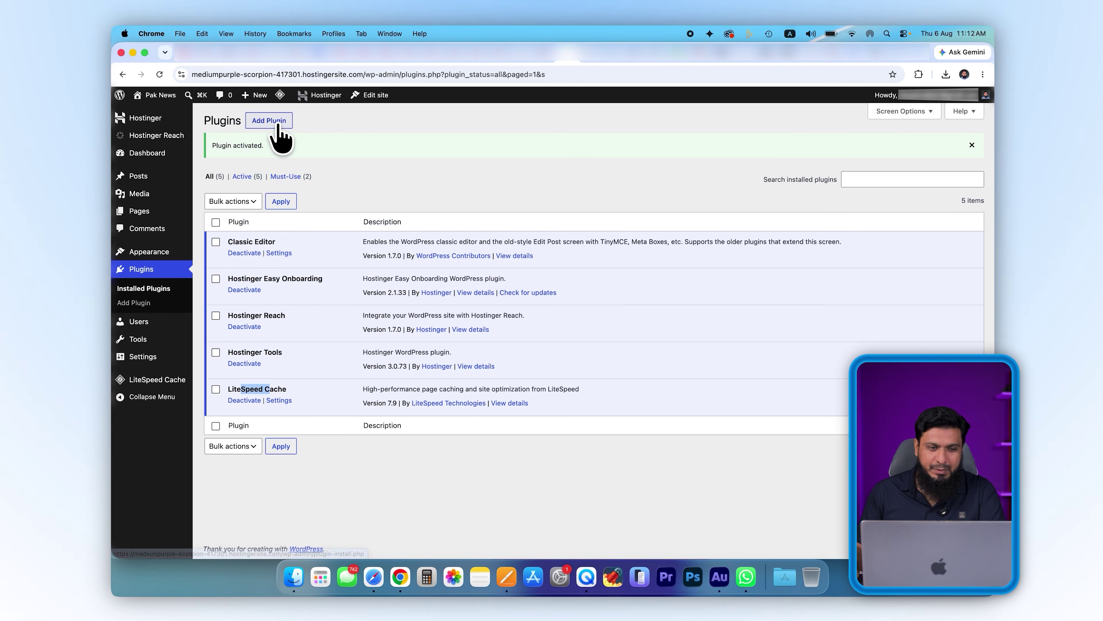
Search the plugins available to add for "rank math" and check the Rank Math SEO plugin's number of active installations
left_click(269, 121)
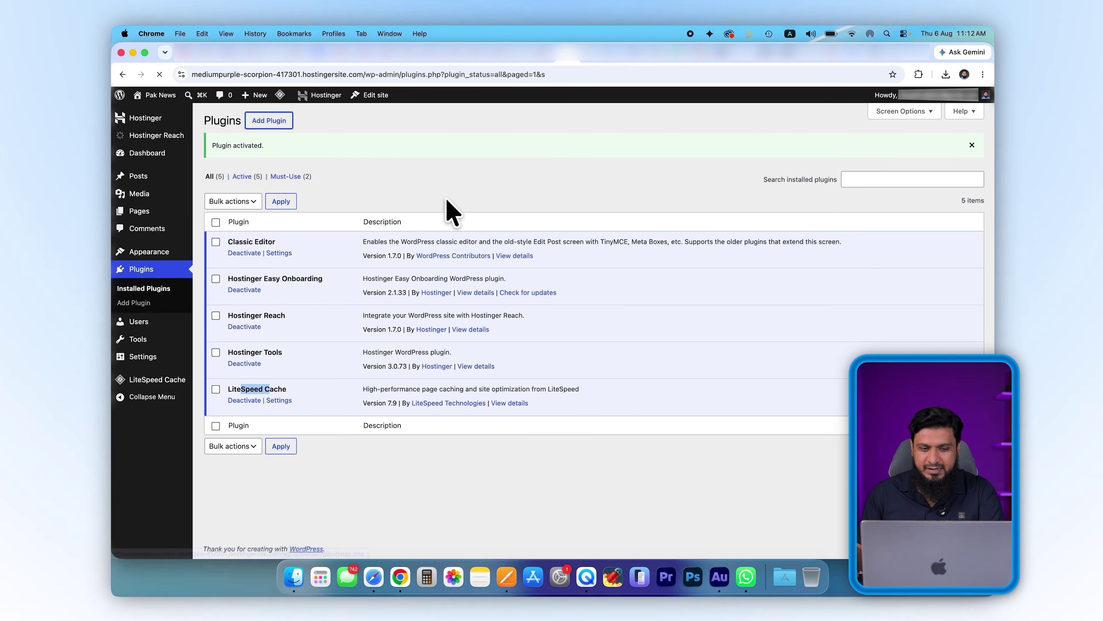
type("rank ma")
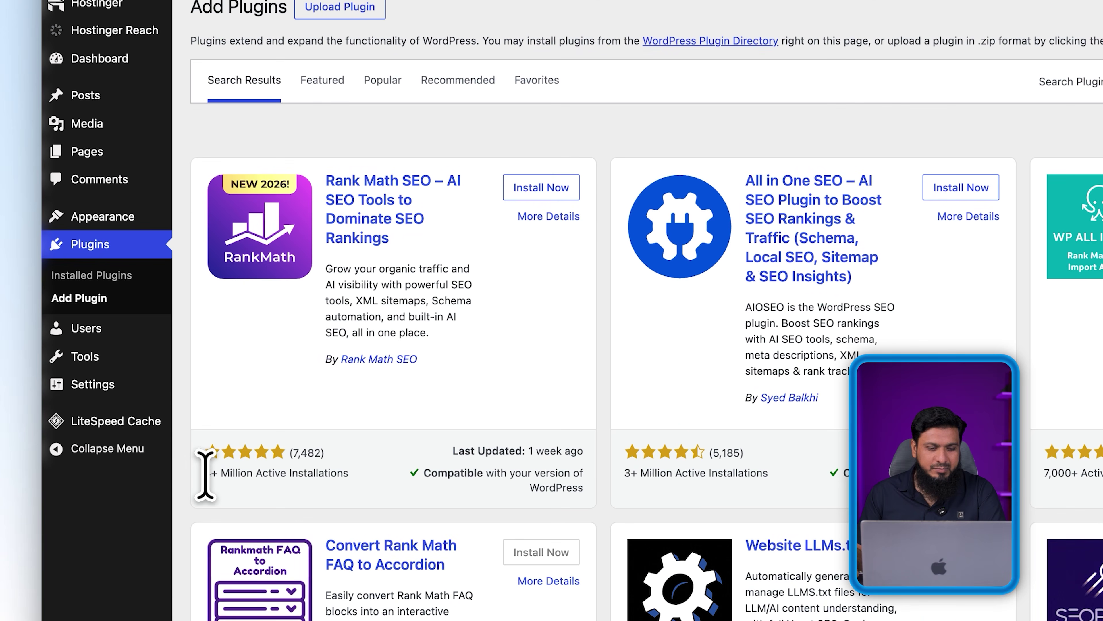
left_click_drag(204, 473, 301, 474)
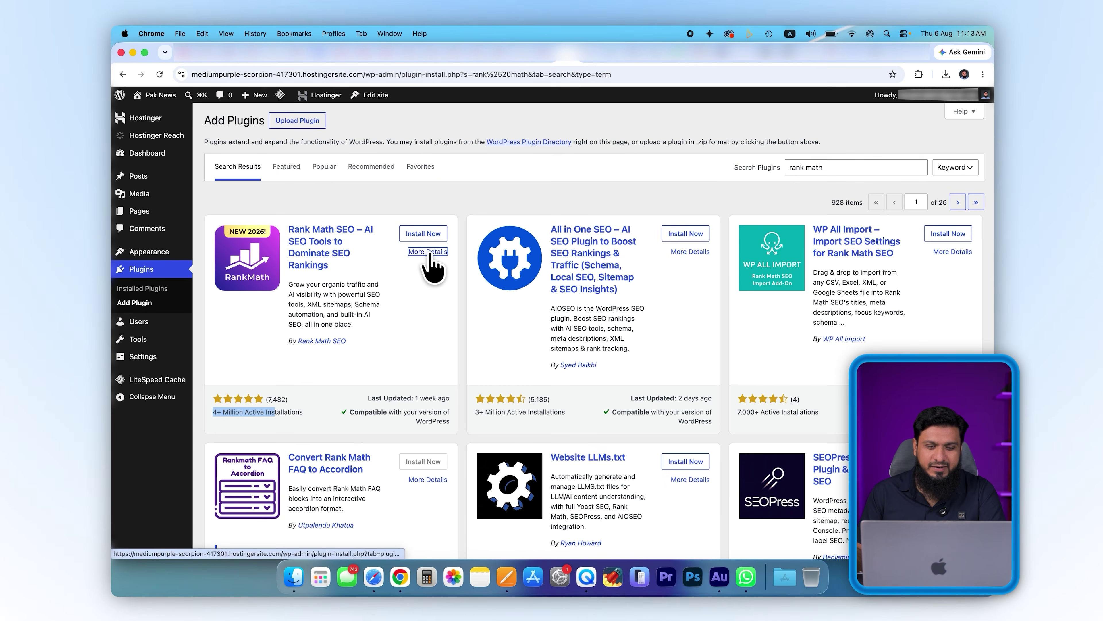
Read through the description in the Rank Math SEO plugin's details and close them
left_click(548, 216)
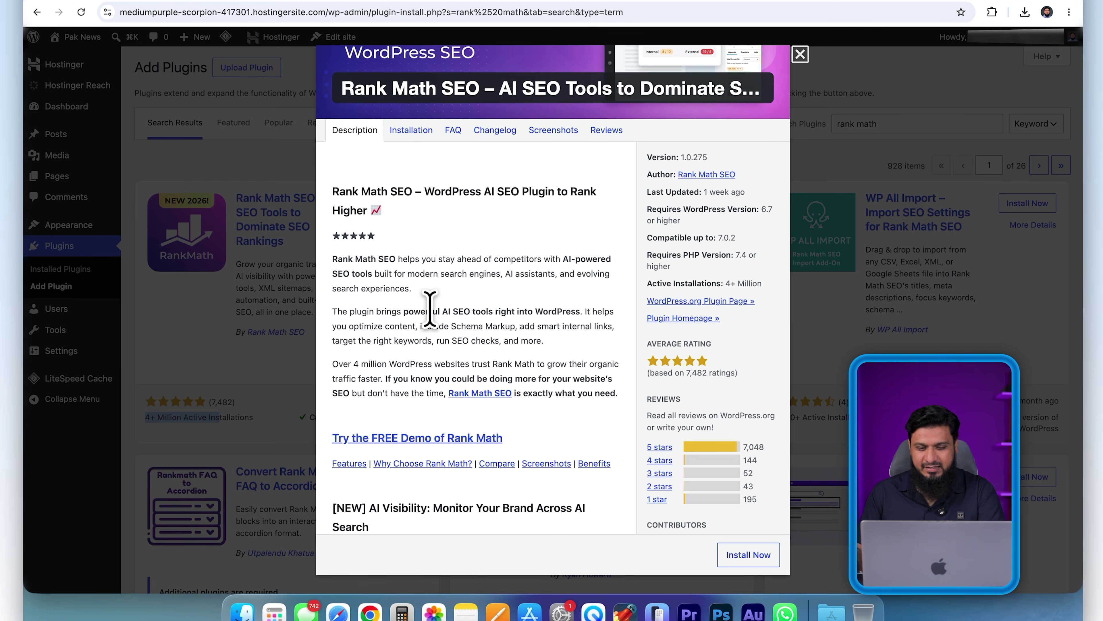
scroll(430, 309, "down", 5)
left_click_drag(365, 353, 355, 369)
left_click(355, 369)
scroll(450, 368, "up", 5)
scroll(450, 367, "down", 5)
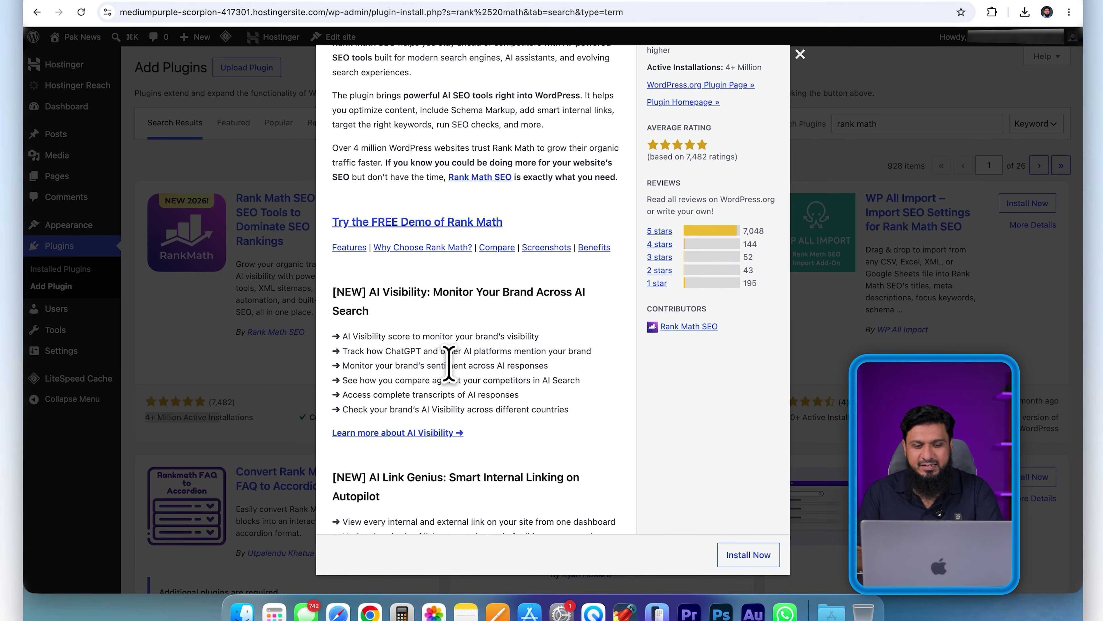
scroll(445, 350, "up", 5)
left_click(799, 55)
Install and activate the Rank Math SEO plugin and start its setup wizard in Advanced mode
left_click(410, 202)
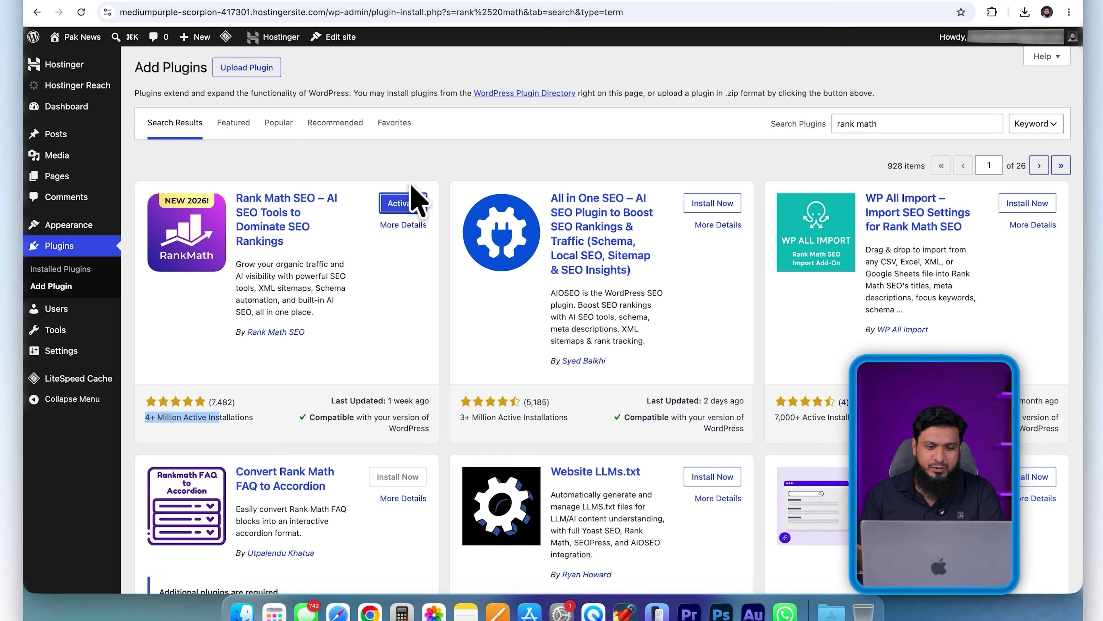
left_click(403, 203)
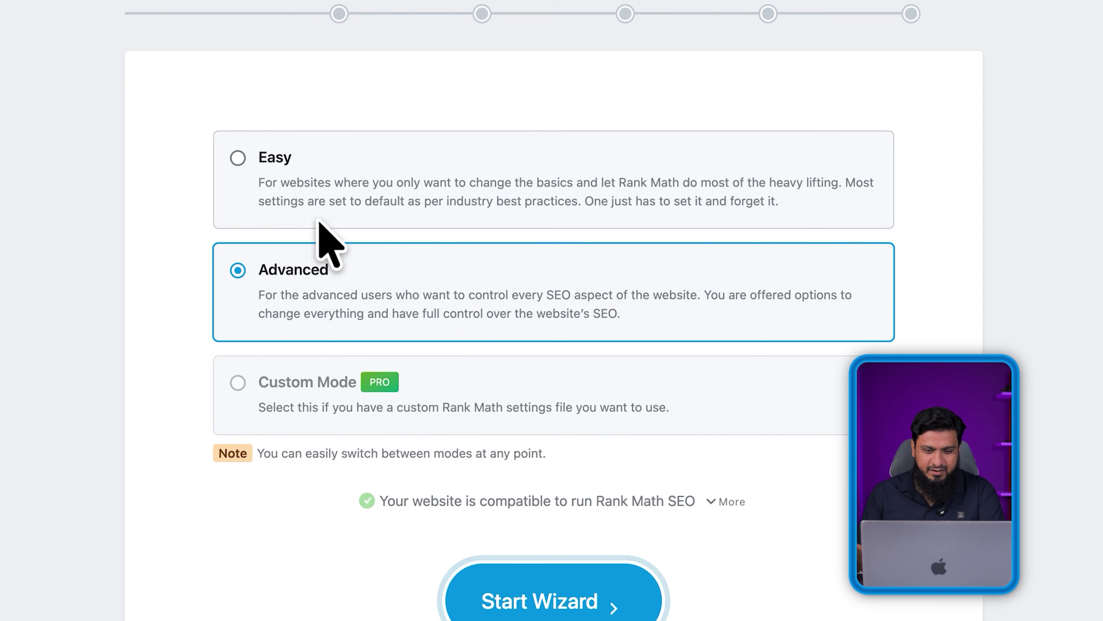
left_click(580, 588)
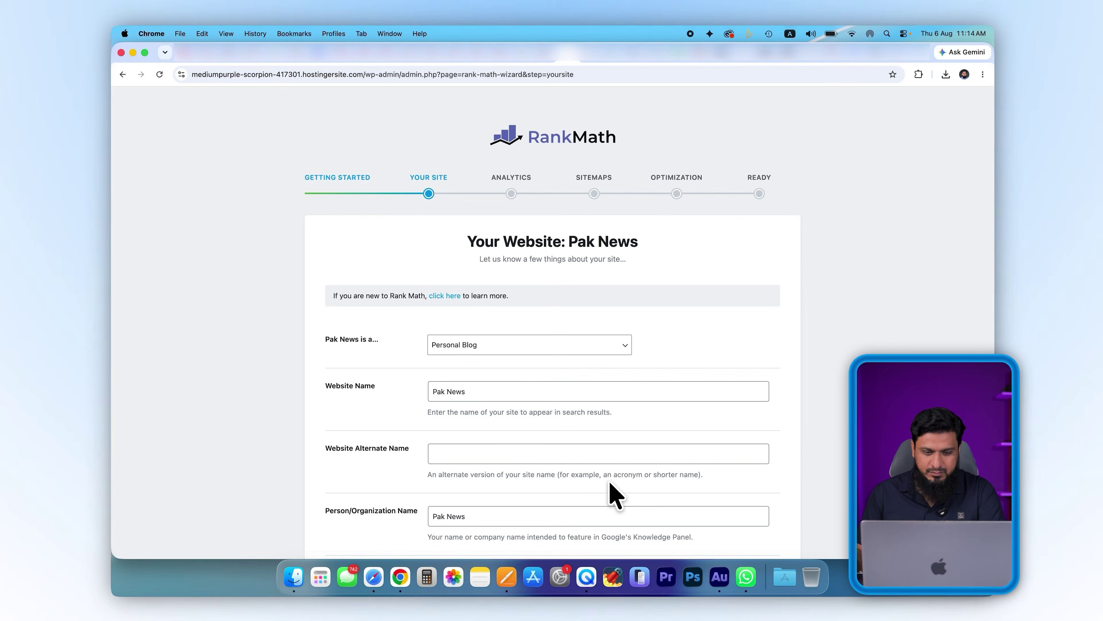
Look over the website name fields, skip the Your Site step of the wizard, and save the Analytics step with its default options
scroll(613, 496, "down", 4)
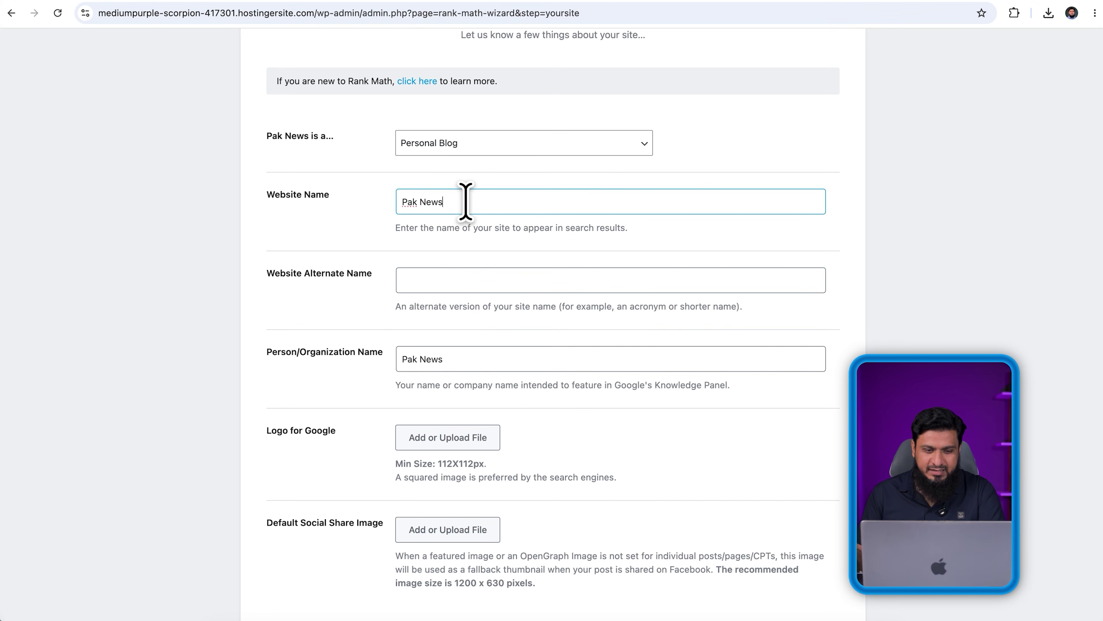
left_click(452, 281)
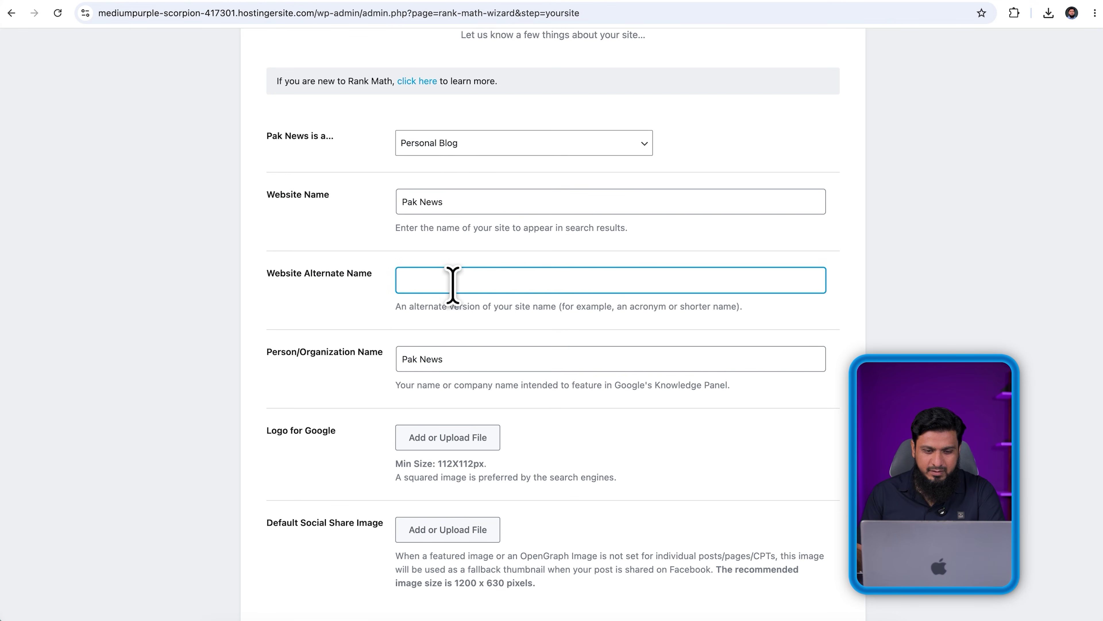
scroll(452, 285, "down", 2)
key("Tab")
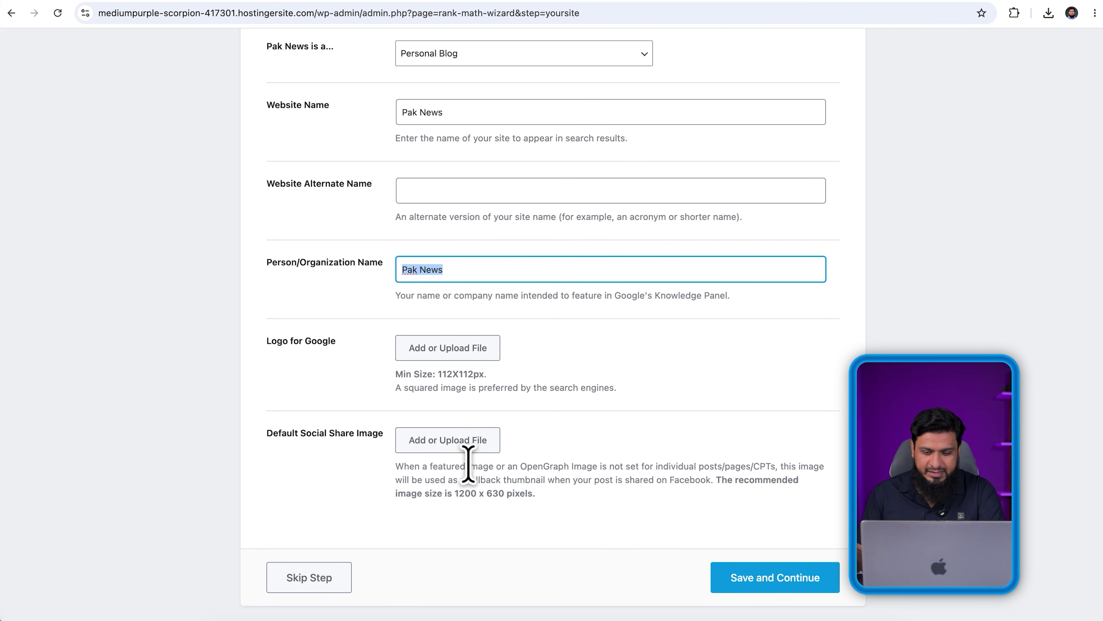
left_click(310, 577)
scroll(455, 486, "down", 5)
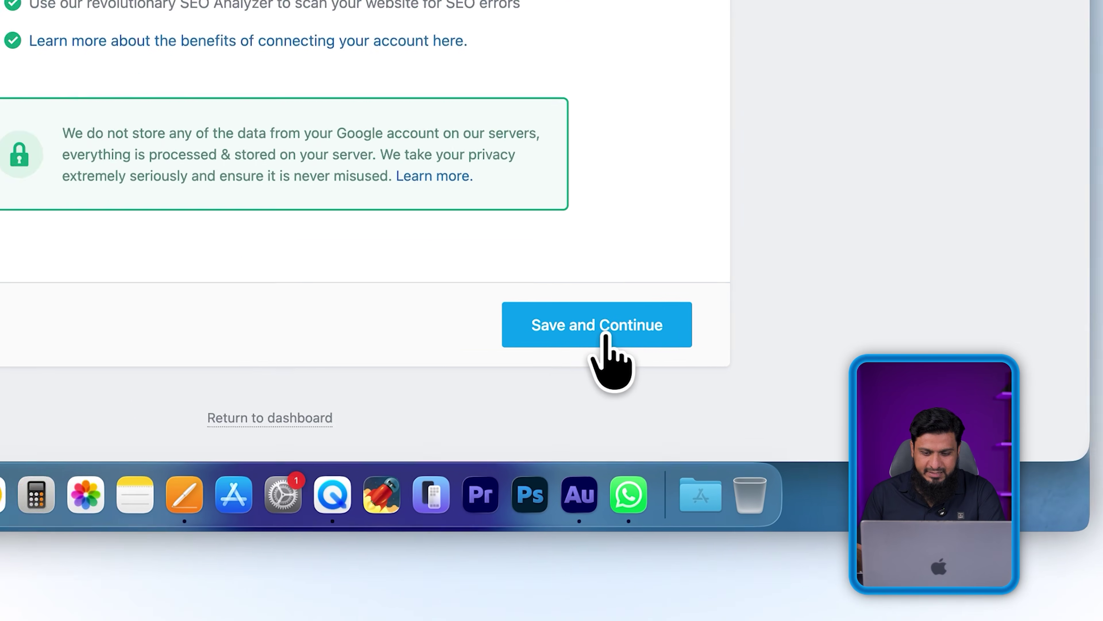
left_click(731, 489)
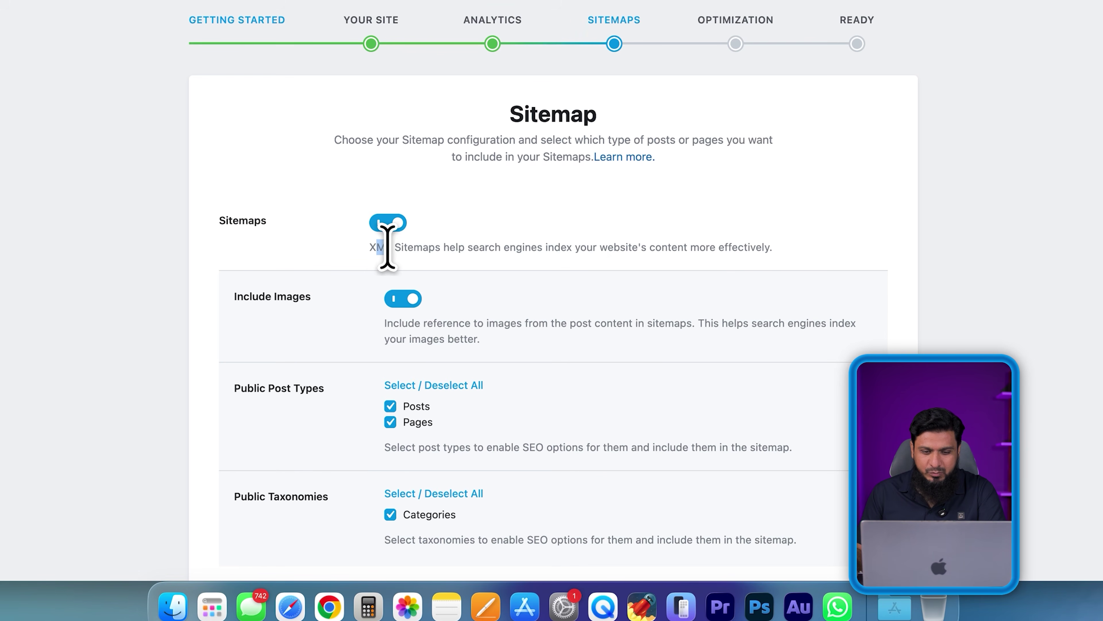
Save the Sitemaps and Optimization steps with their default options and return to the Rank Math dashboard
left_click_drag(387, 247, 614, 256)
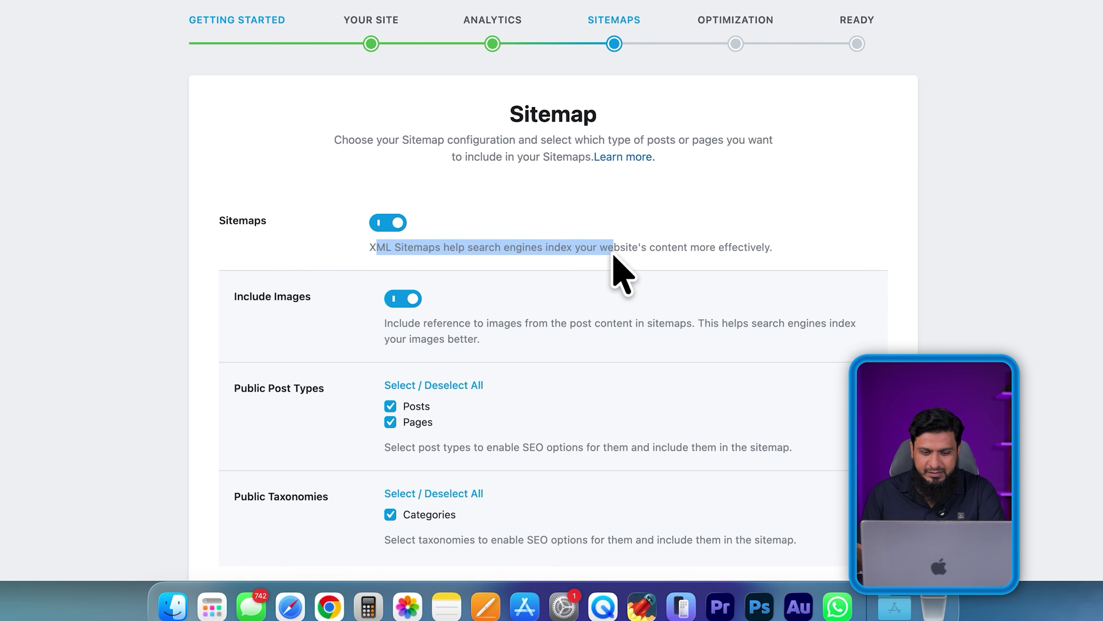
scroll(611, 252, "down", 5)
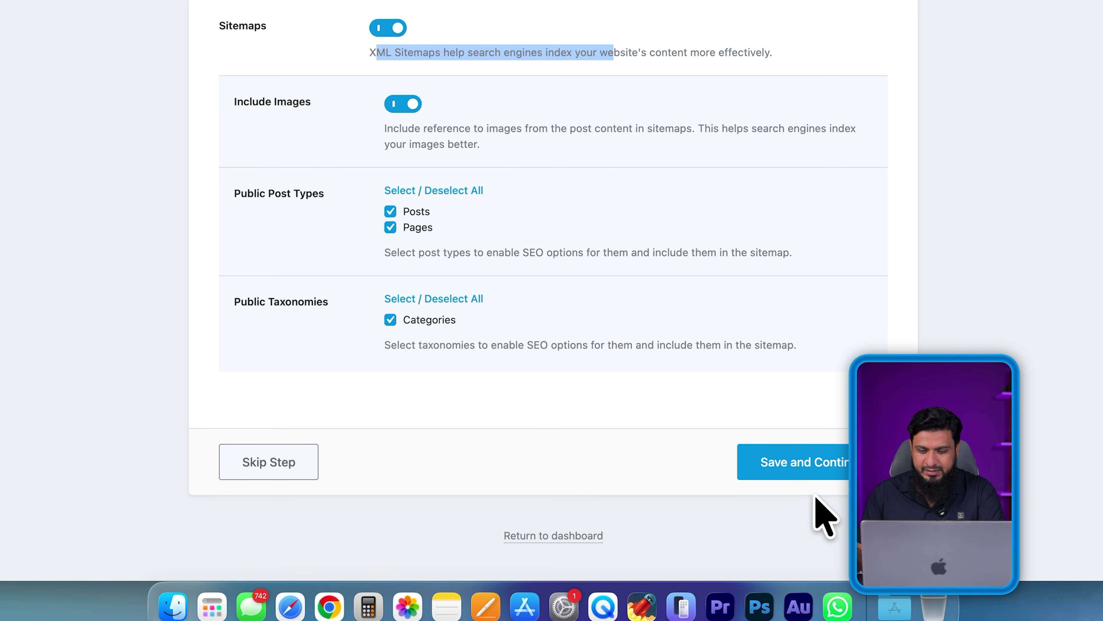
left_click(817, 464)
scroll(628, 481, "down", 3)
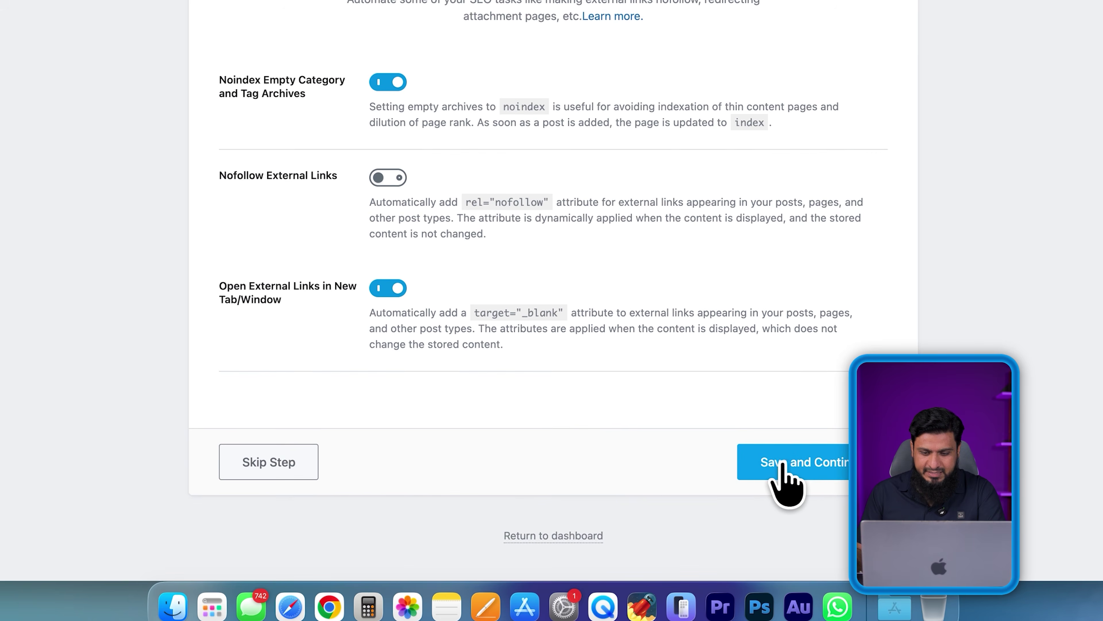
left_click(785, 464)
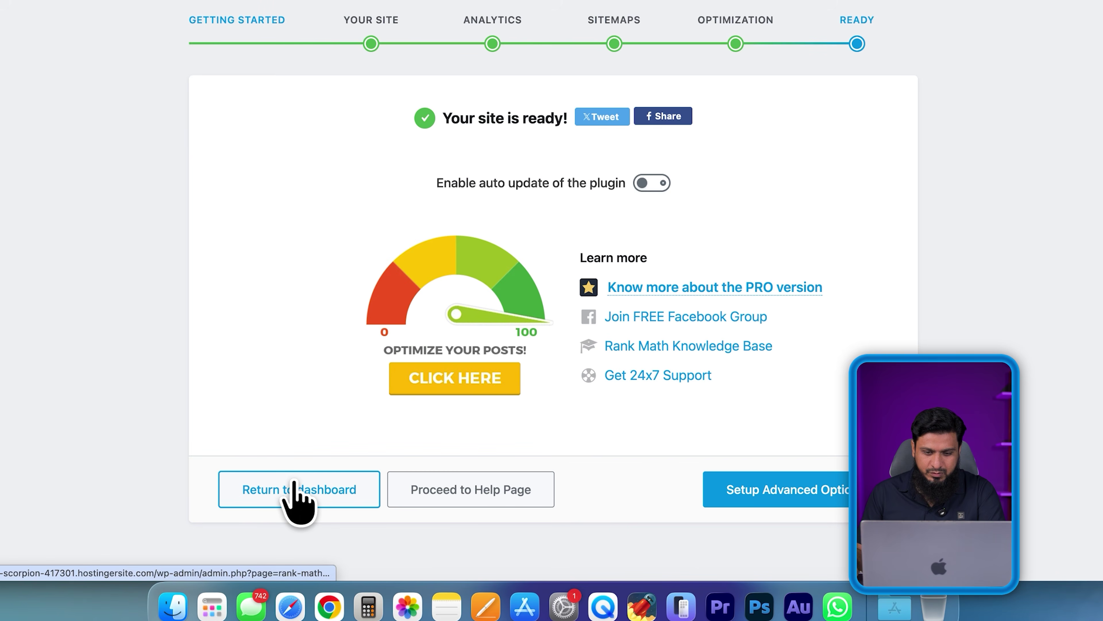
left_click(296, 486)
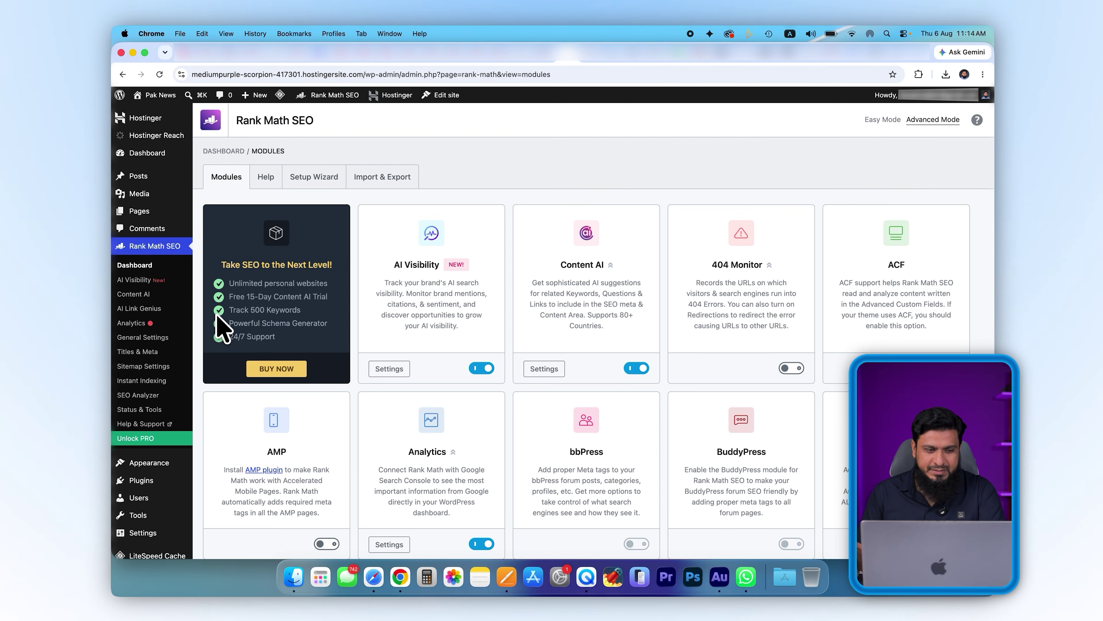
Look through the Rank Math SEO modules, including Instant Indexing and Sitemap, to see which are enabled
scroll(556, 448, "down", 10)
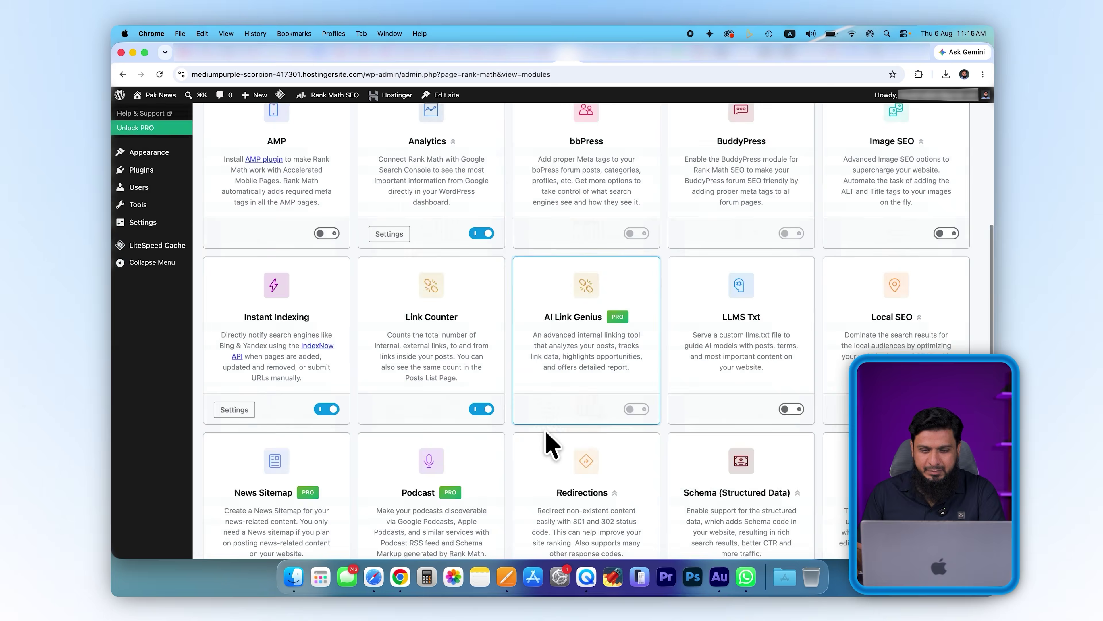
scroll(552, 443, "up", 9)
scroll(547, 428, "up", 3)
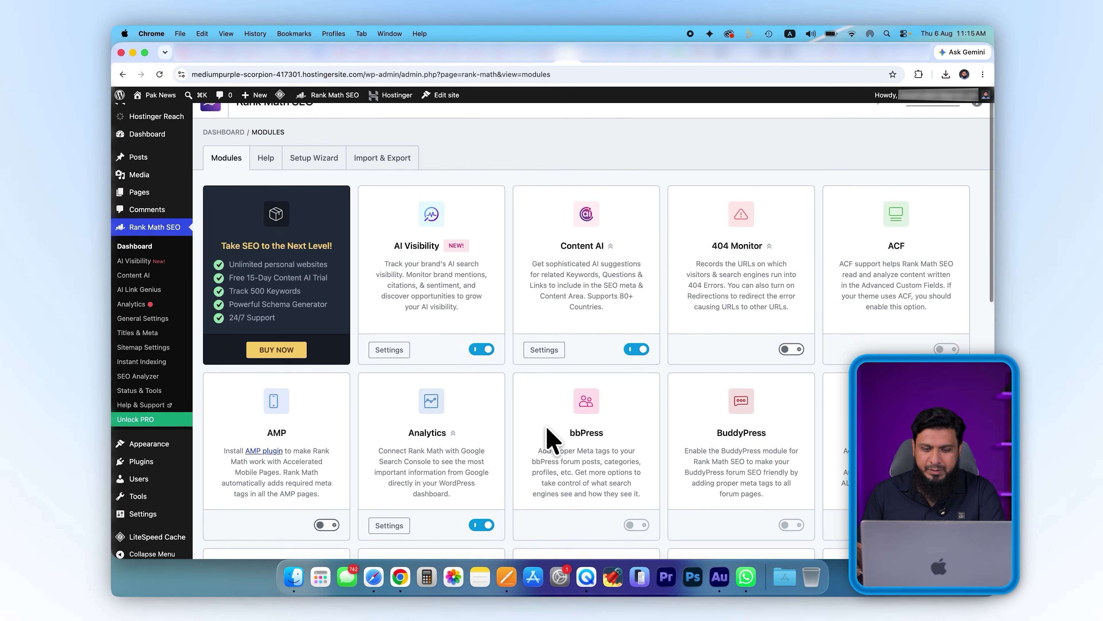
scroll(549, 430, "down", 6)
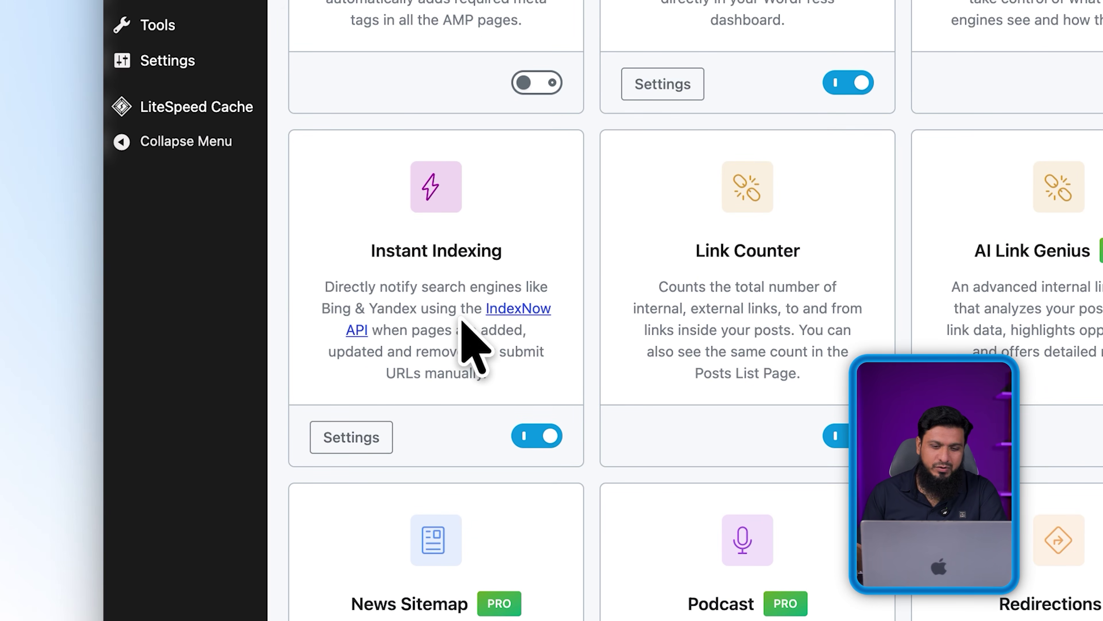
scroll(458, 319, "down", 7)
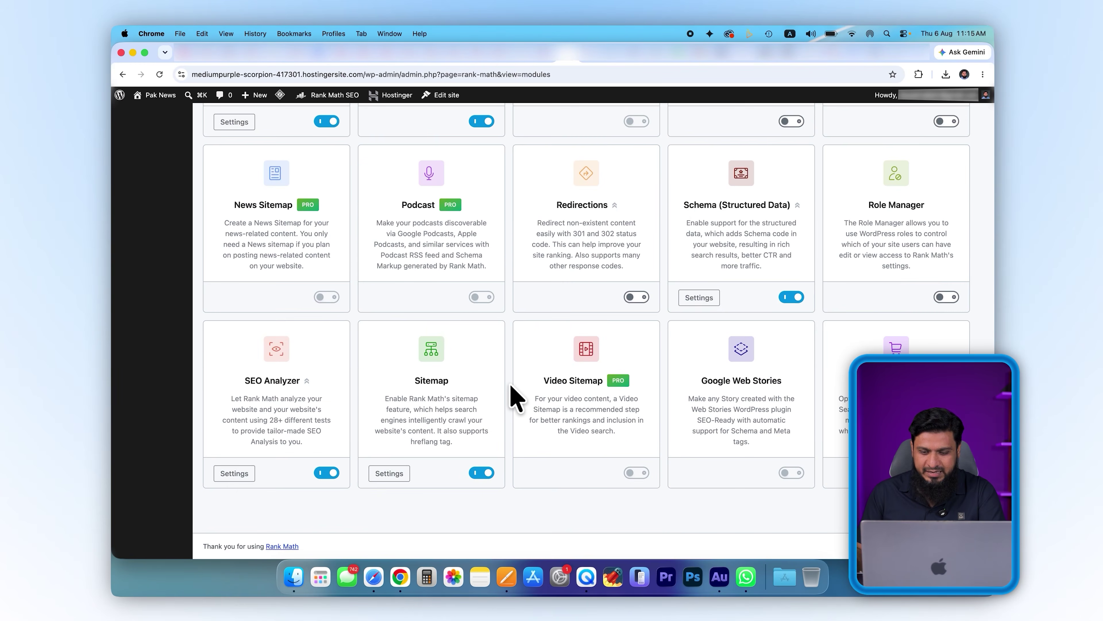
scroll(510, 385, "up", 12)
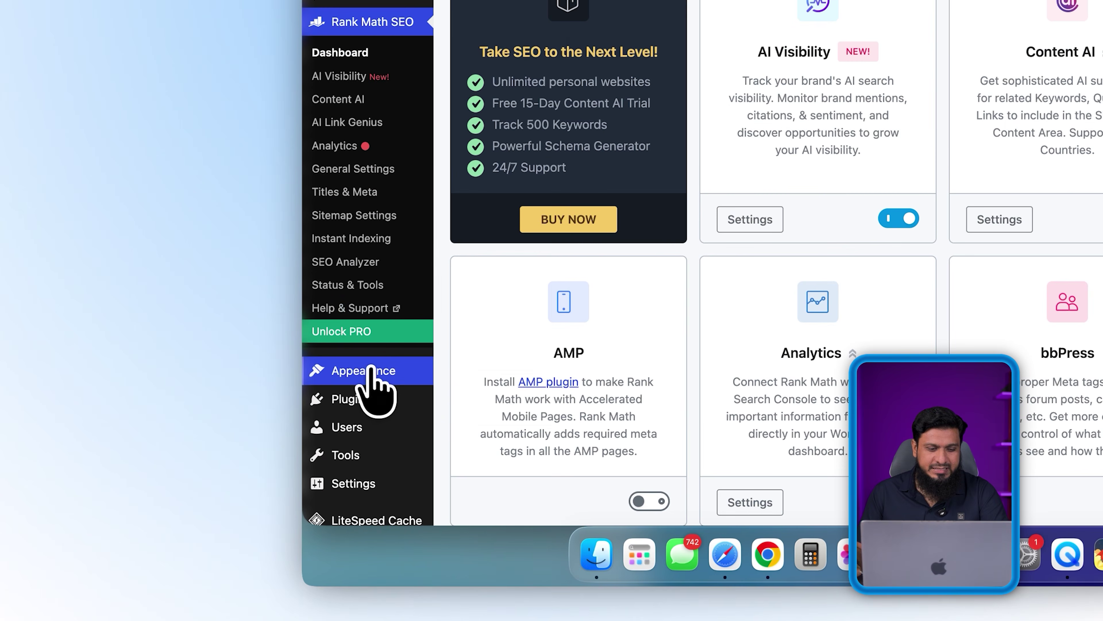
Check the installed themes and view the Pak News site's front end down to its footer
left_click(152, 462)
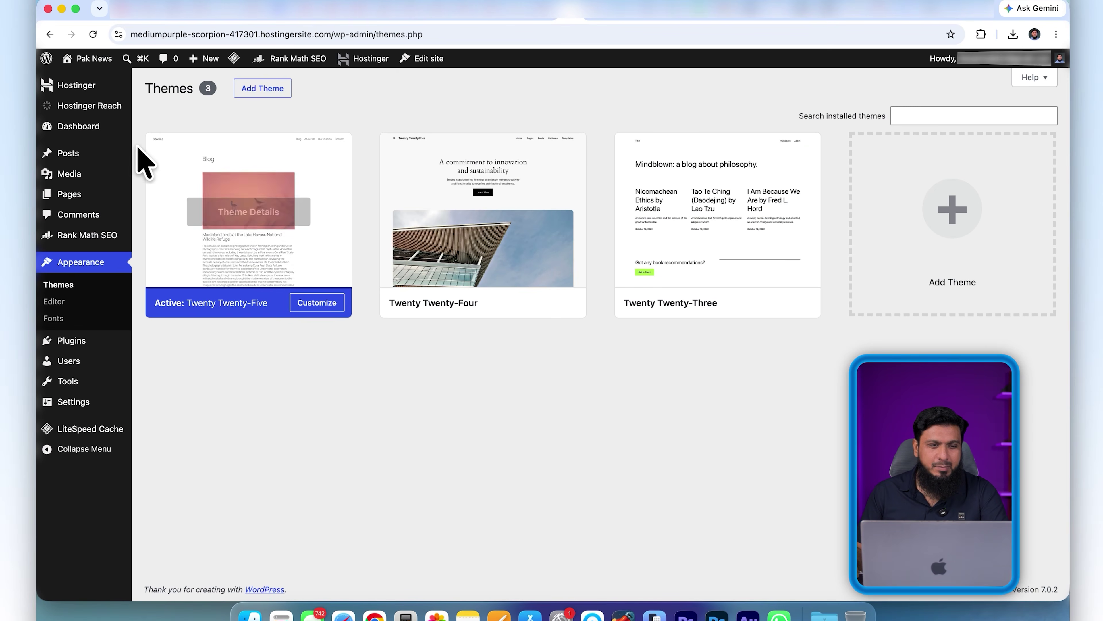
left_click(90, 61)
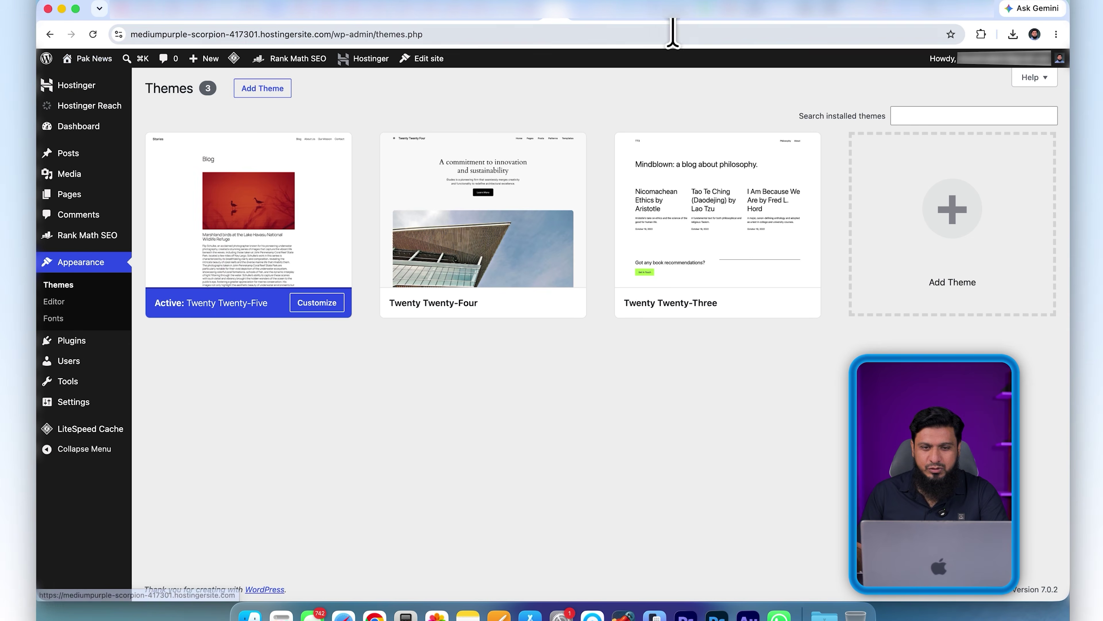
scroll(638, 370, "down", 3)
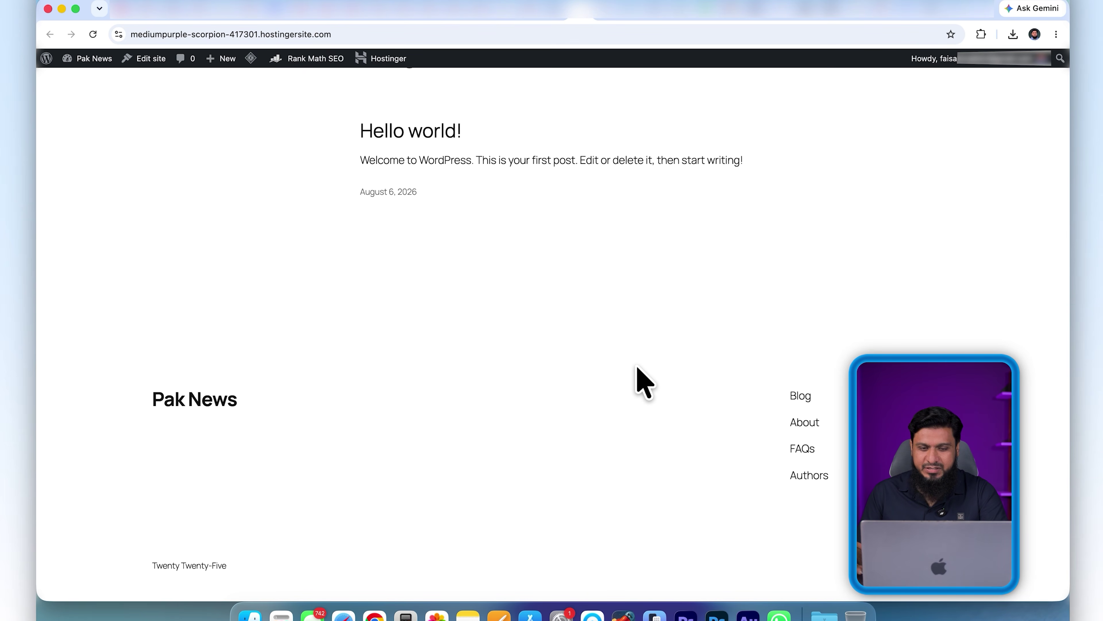
Search the WordPress theme directory for "news" themes and browse the results
left_click(556, 18)
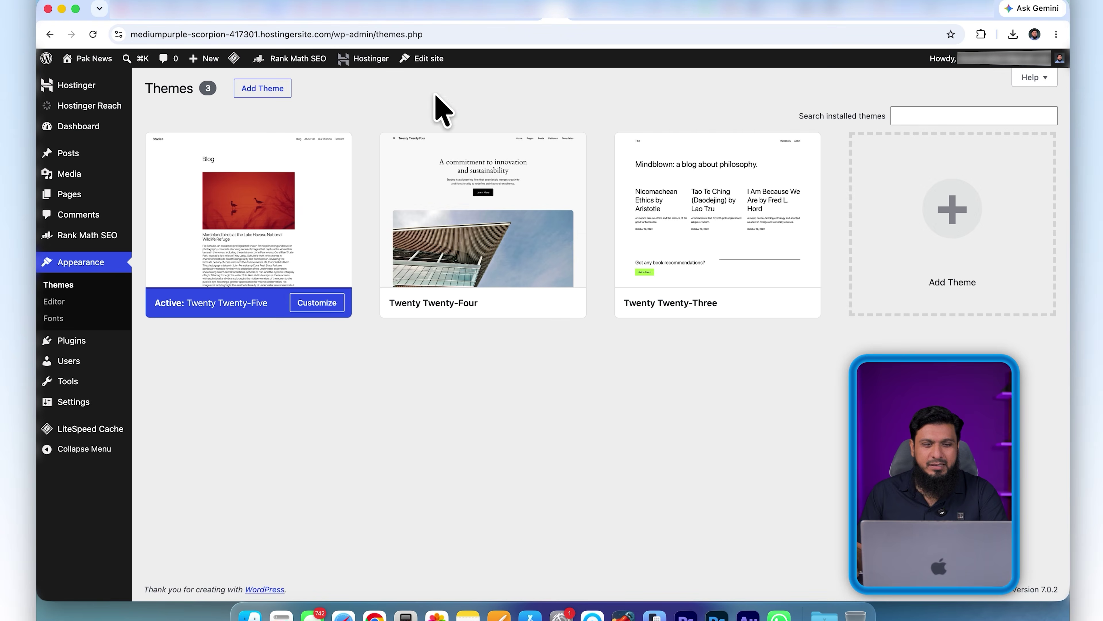
left_click(262, 88)
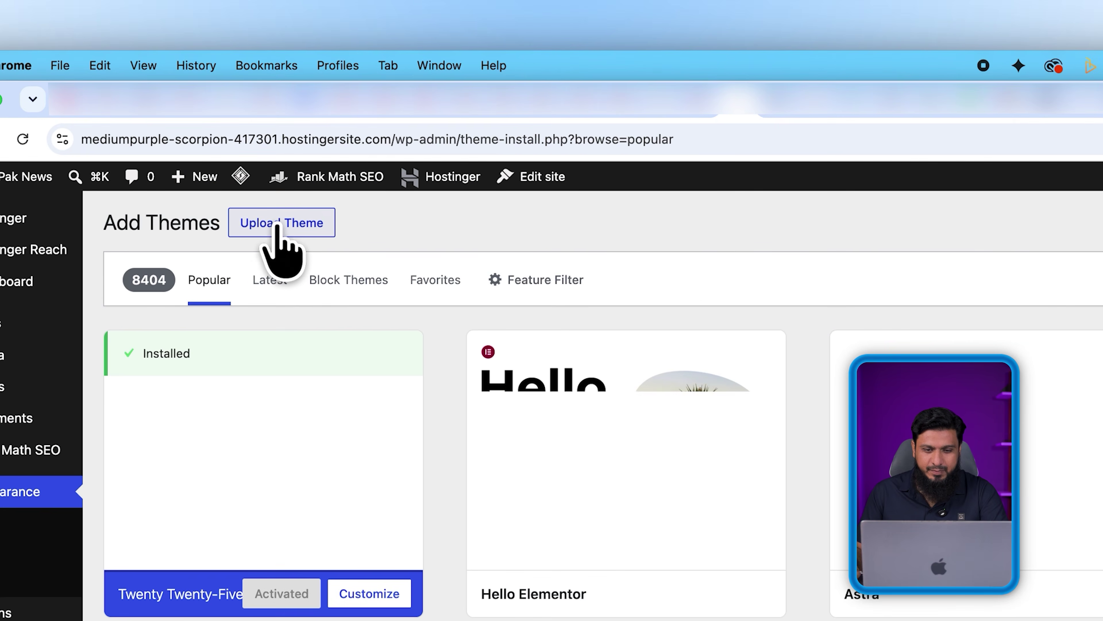
left_click(529, 274)
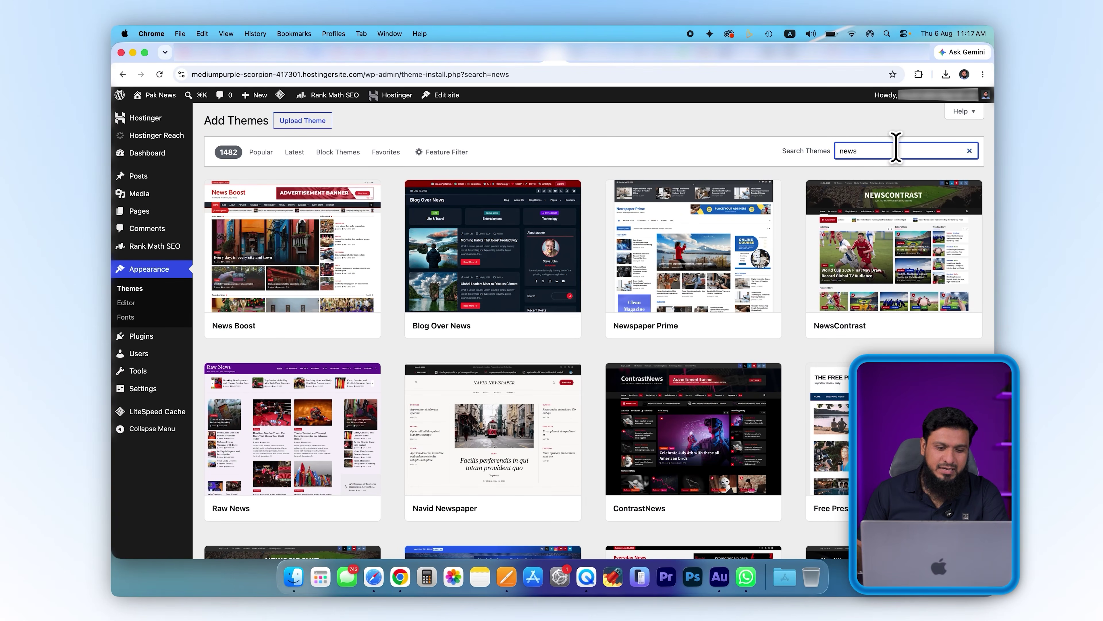
scroll(504, 345, "down", 8)
scroll(478, 346, "up", 8)
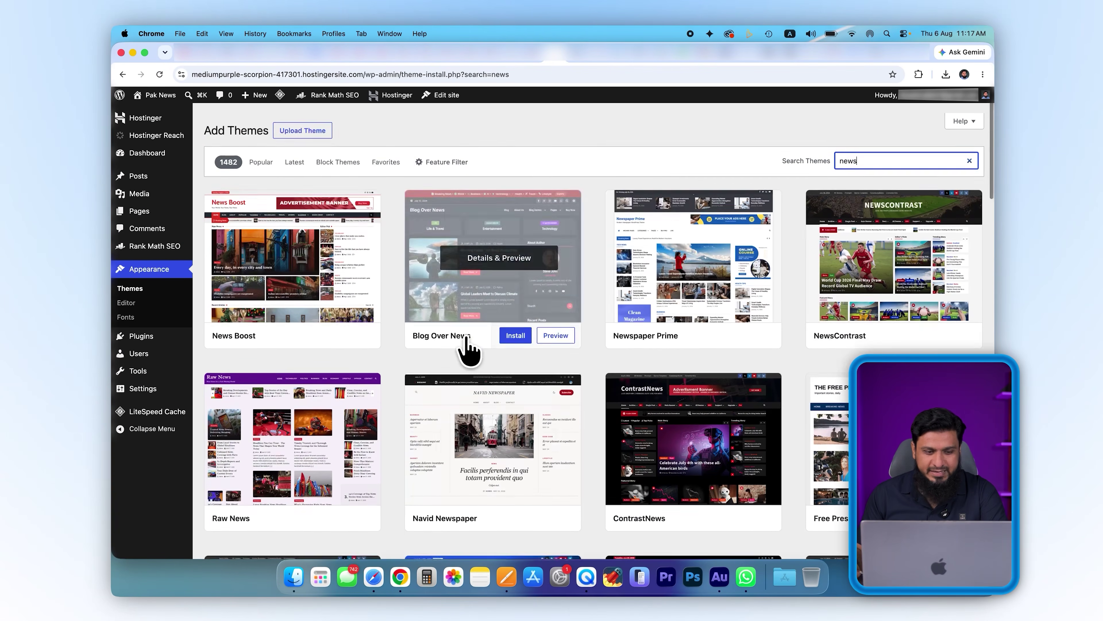
Preview the News Boost, Free Press Newspaper and Newspaper Prime themes, returning to the theme results after each
left_click(328, 261)
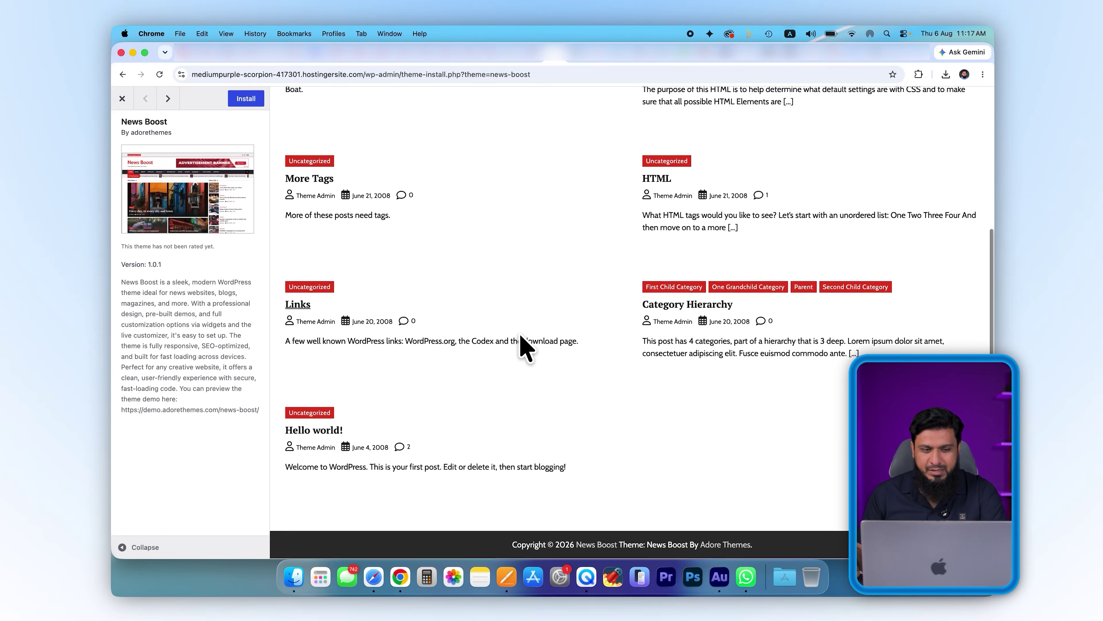
left_click(126, 104)
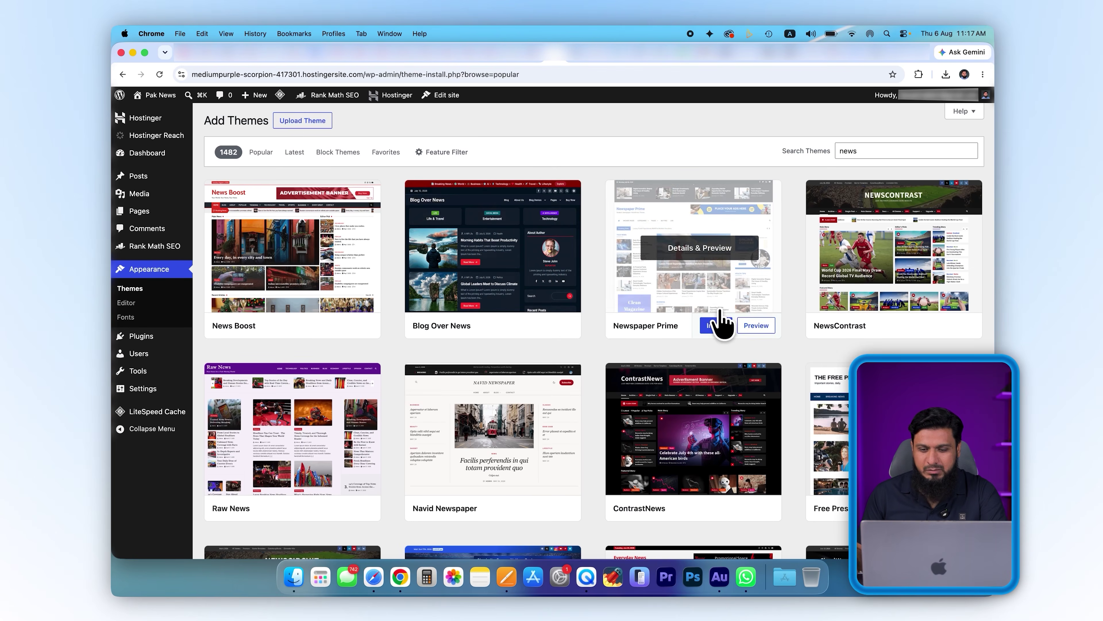
left_click(827, 430)
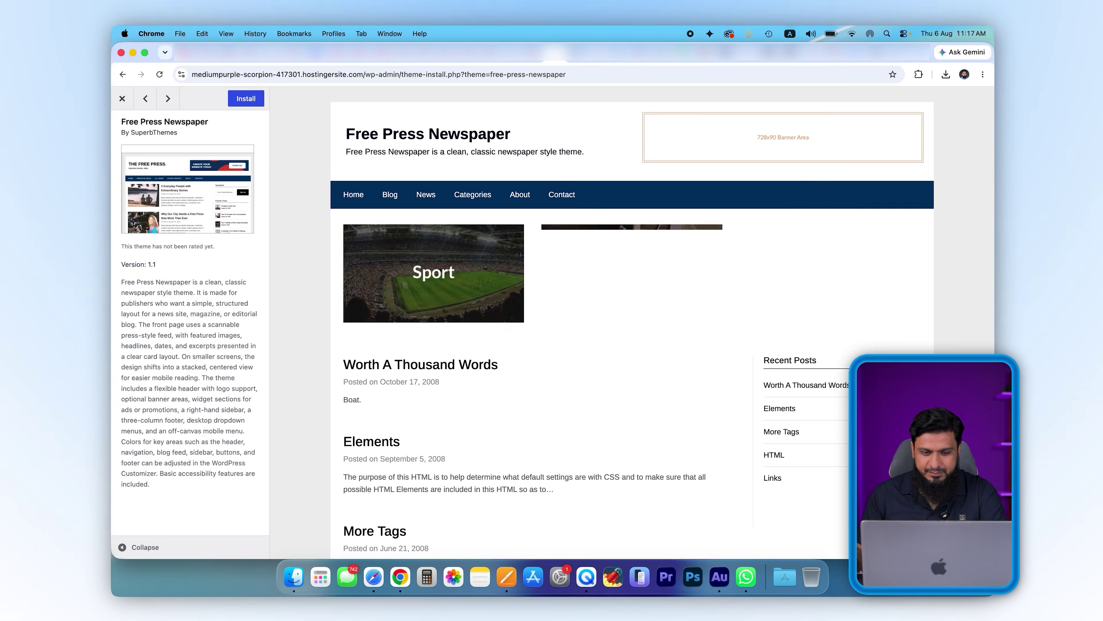
left_click(123, 99)
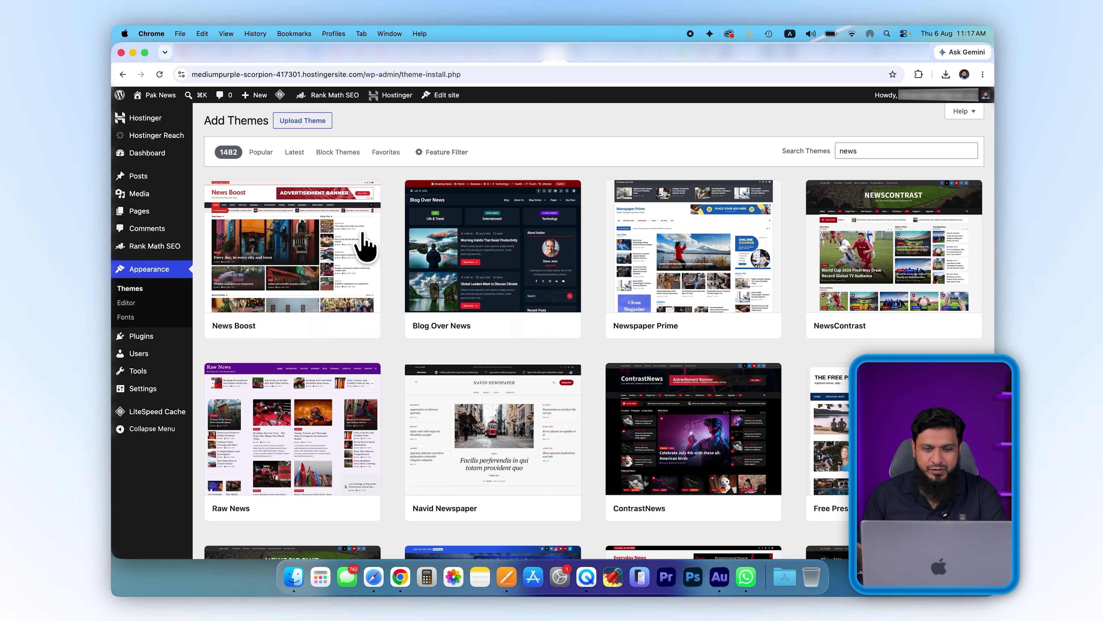
left_click(728, 260)
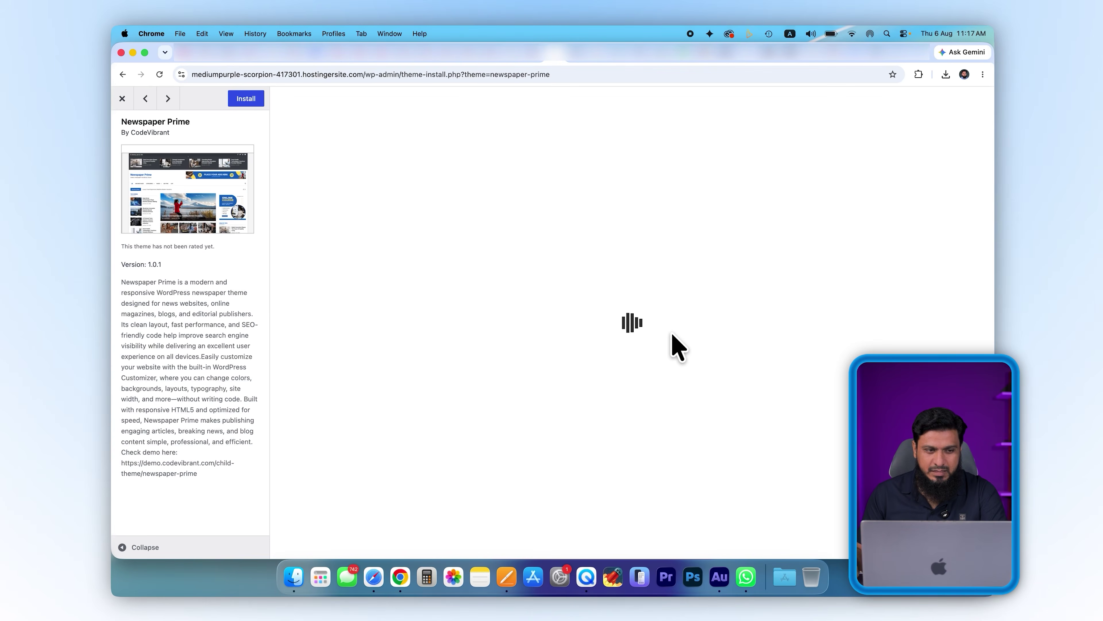
key("Escape")
Preview the Blogsy News theme from the news theme results, then install and activate it on the site
scroll(646, 316, "down", 5)
scroll(646, 317, "down", 10)
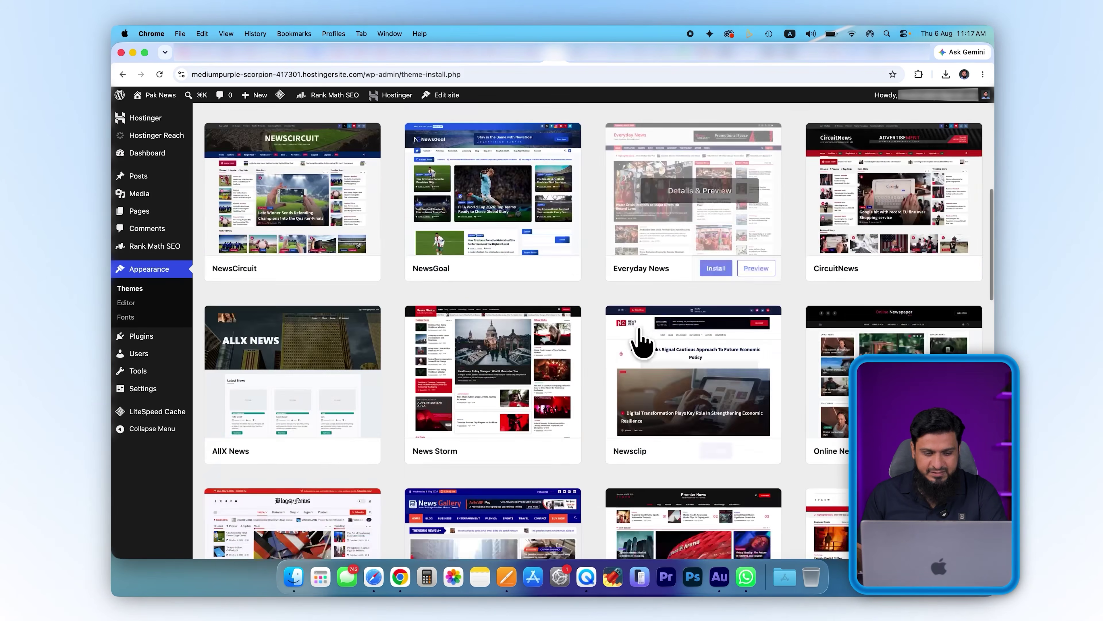
left_click(304, 397)
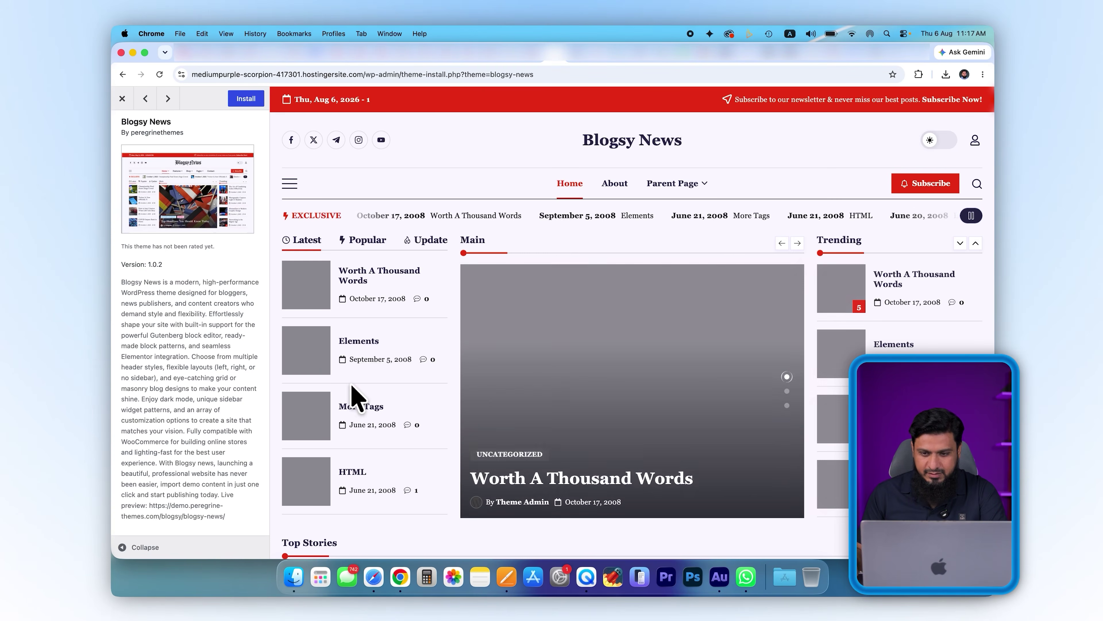
scroll(569, 354, "down", 15)
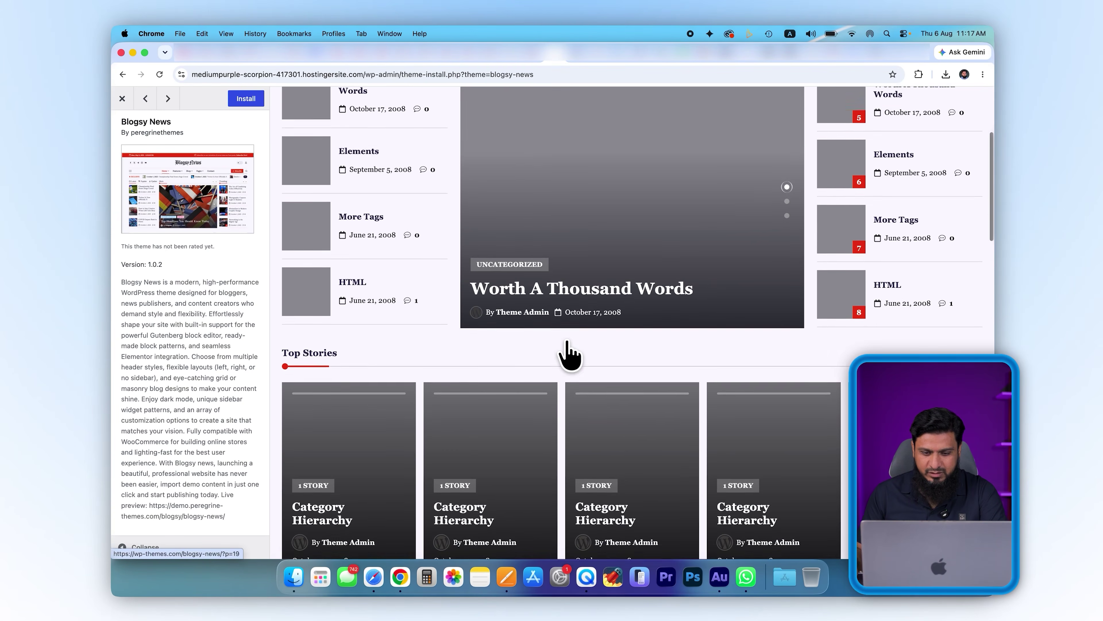
scroll(566, 343, "up", 15)
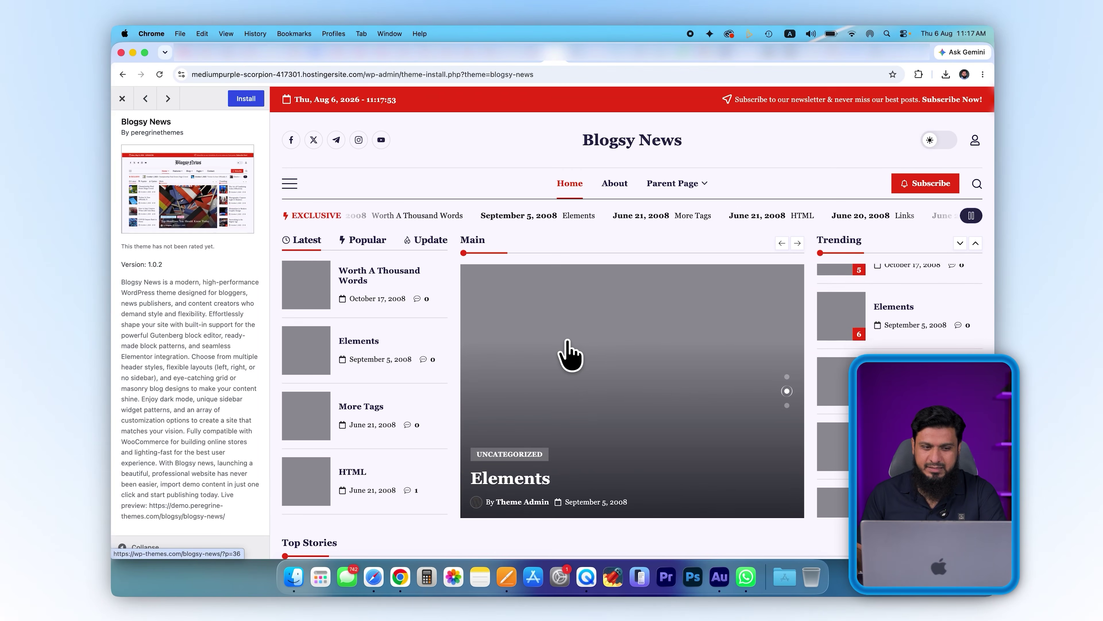
left_click(246, 99)
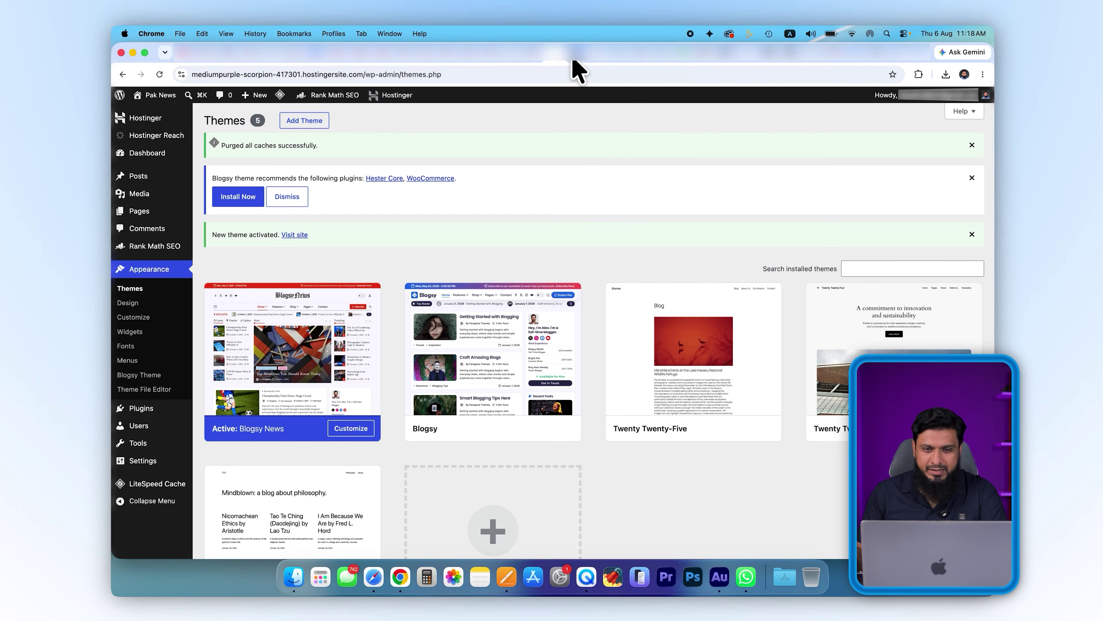
Reload the Pak News front end and look over the homepage in the new theme down to its footer
left_click(572, 53)
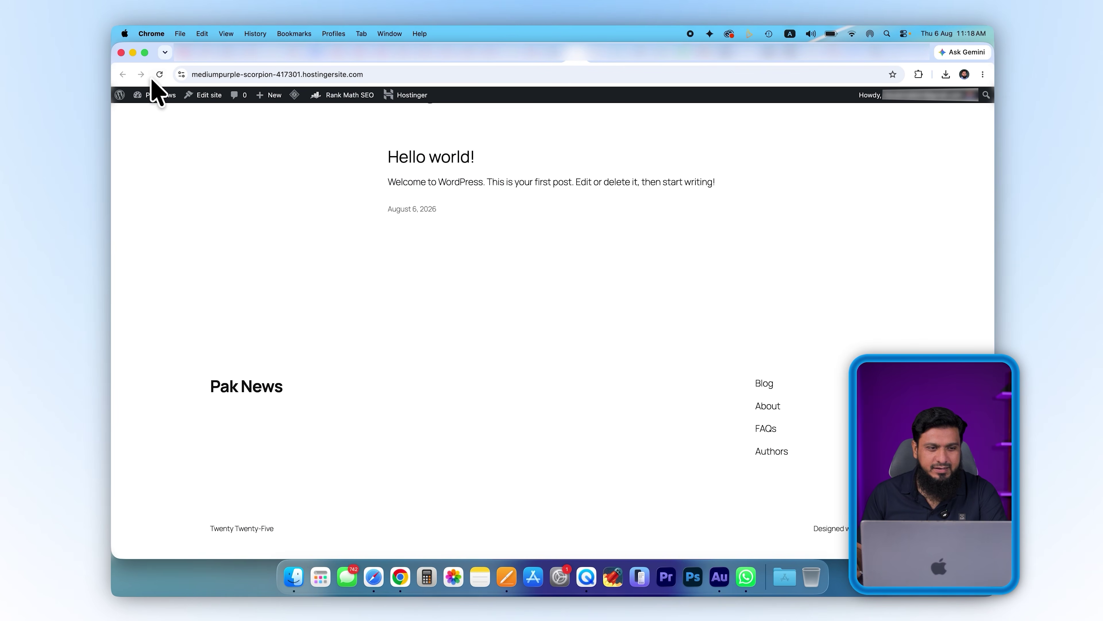
left_click(159, 75)
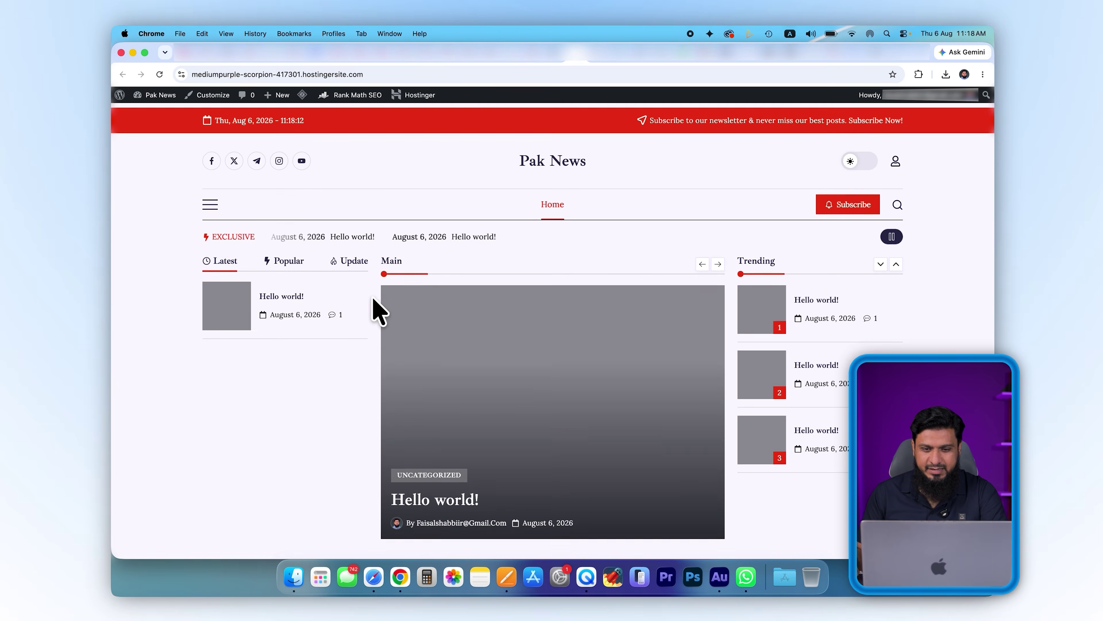
scroll(456, 295, "down", 20)
scroll(456, 278, "up", 20)
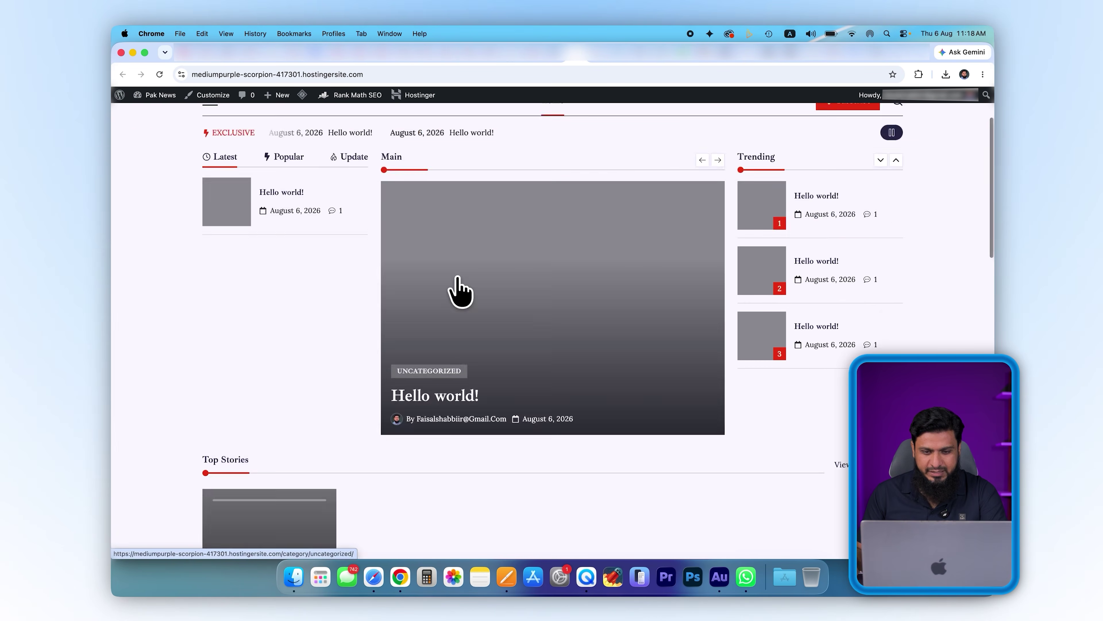
scroll(598, 472, "down", 20)
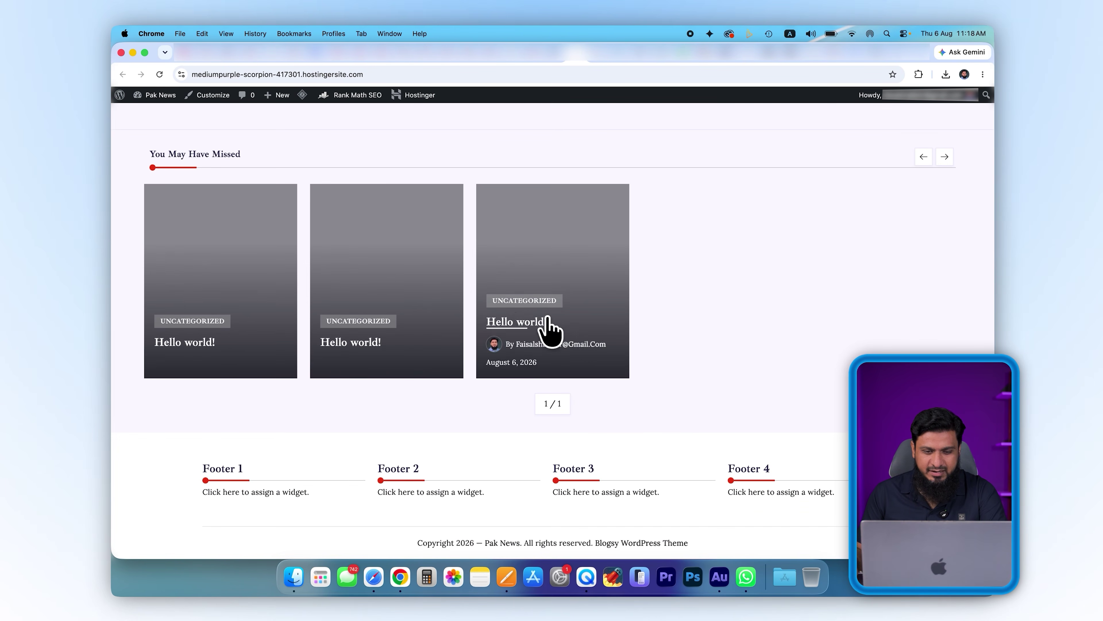
scroll(578, 335, "up", 20)
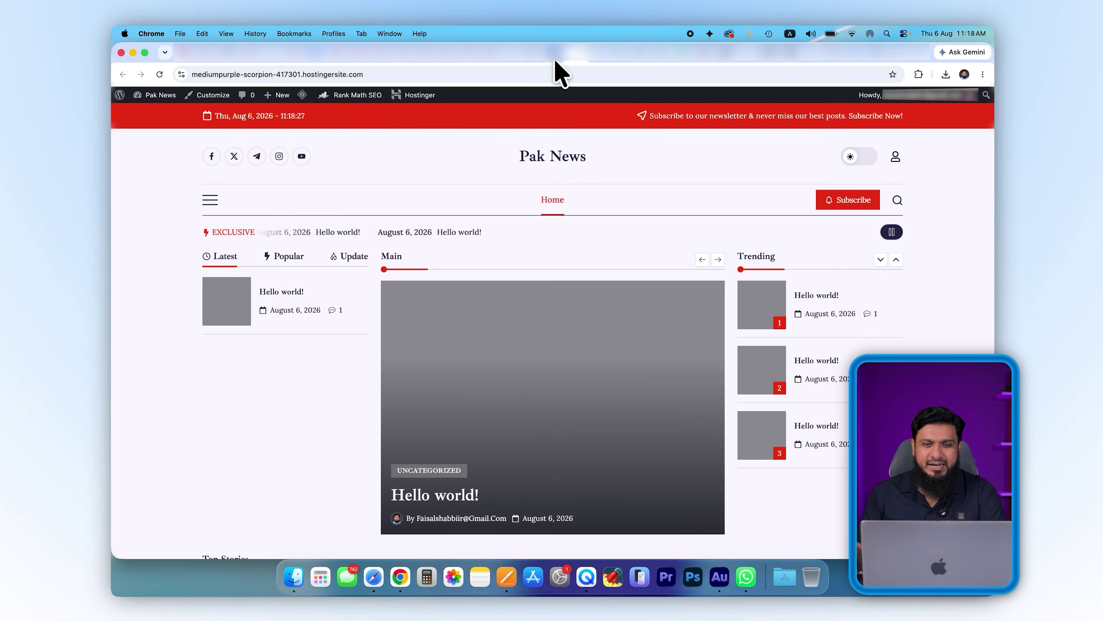
Search the theme directory for "ecommerce" themes and browse the available designs
left_click(558, 61)
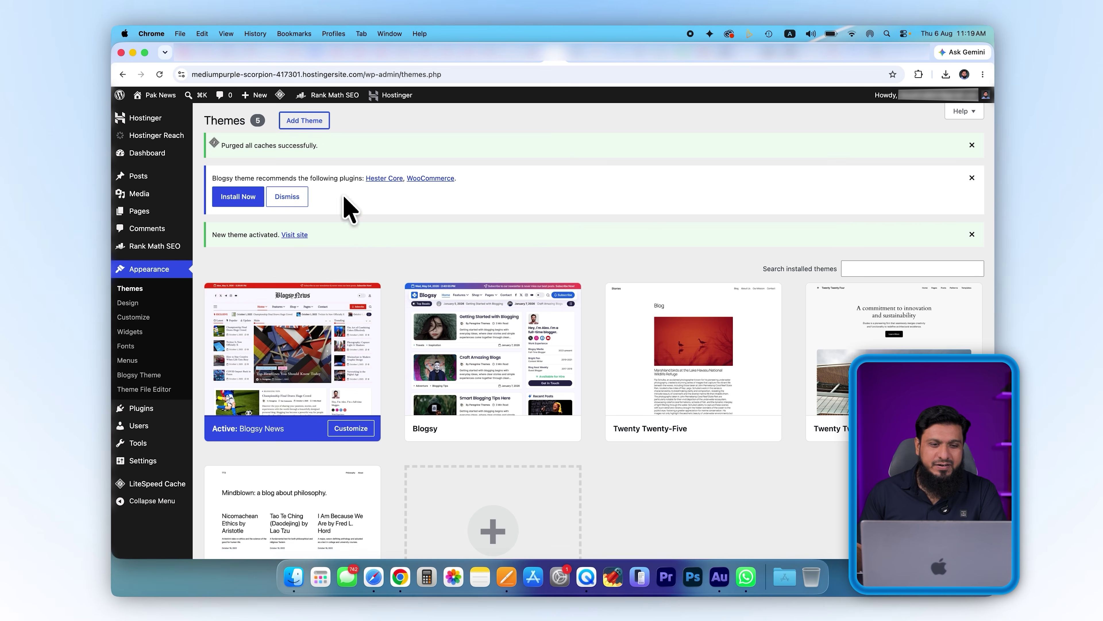
left_click(314, 131)
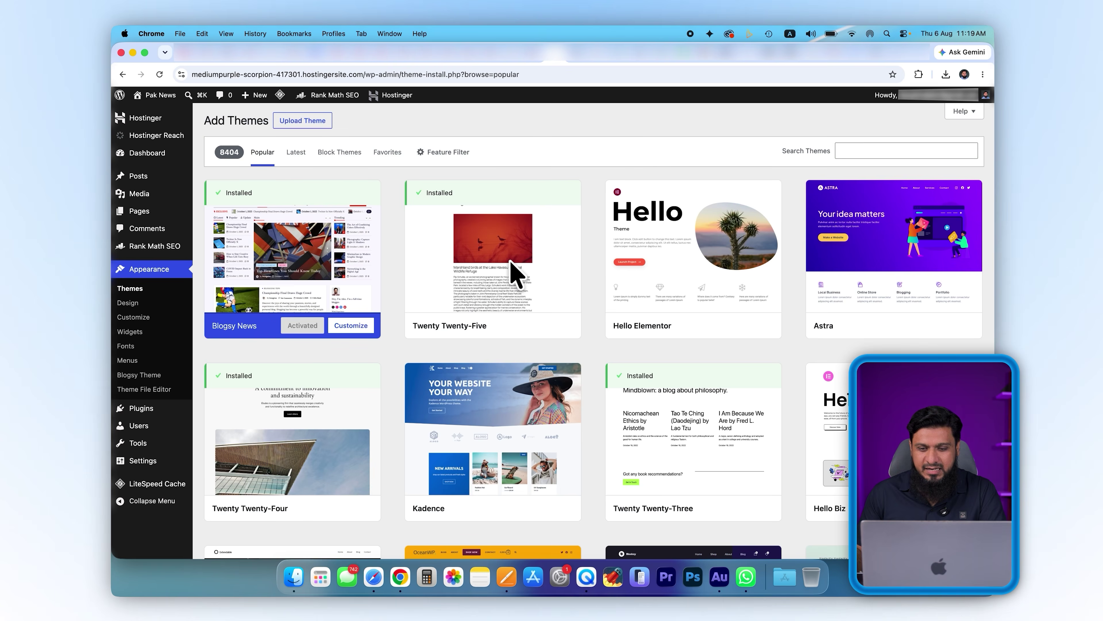
left_click(879, 151)
left_click(911, 194)
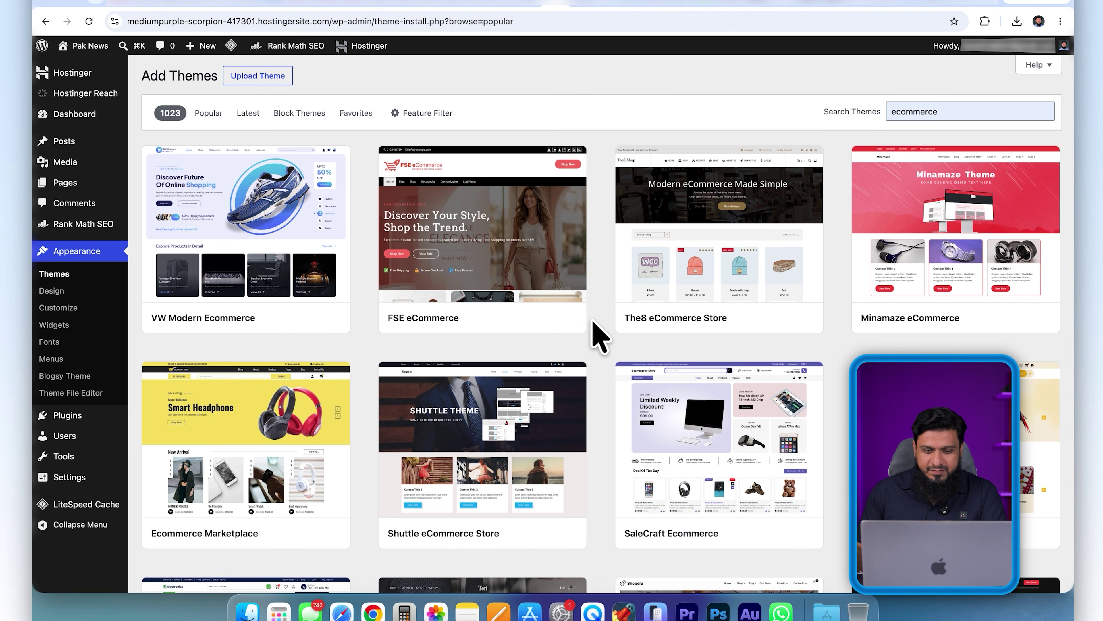
scroll(291, 444, "down", 6)
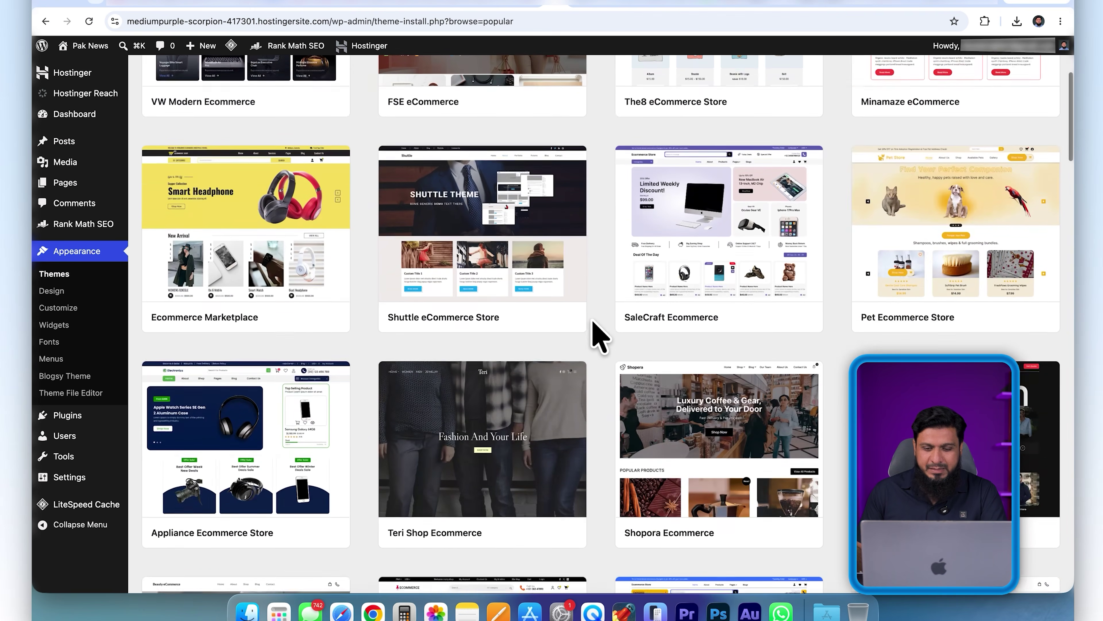
scroll(603, 335, "down", 12)
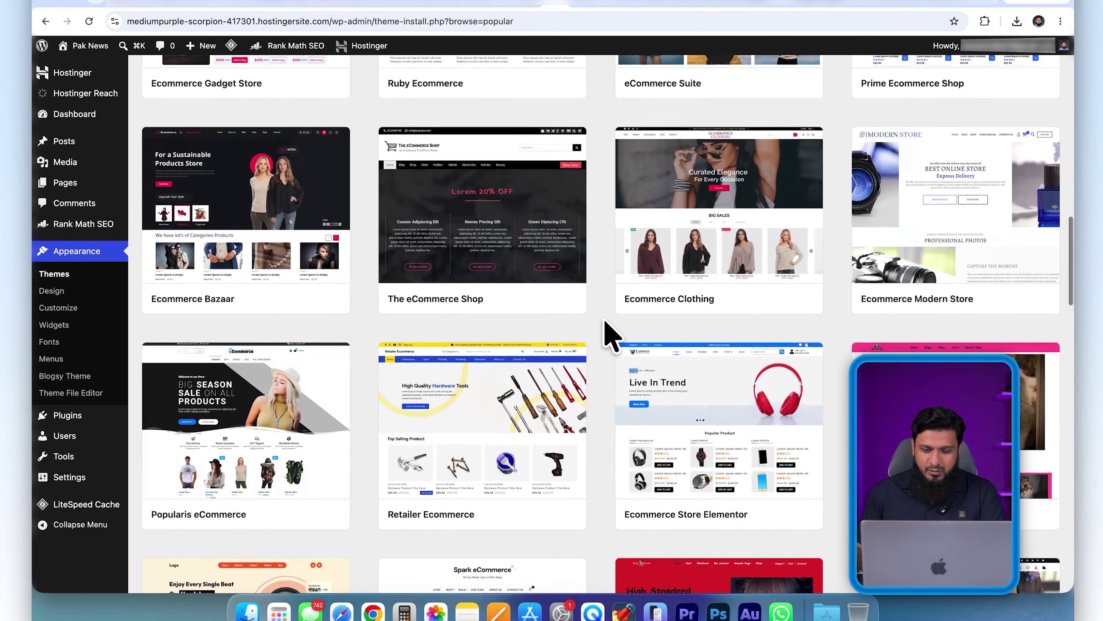
scroll(610, 333, "down", 6)
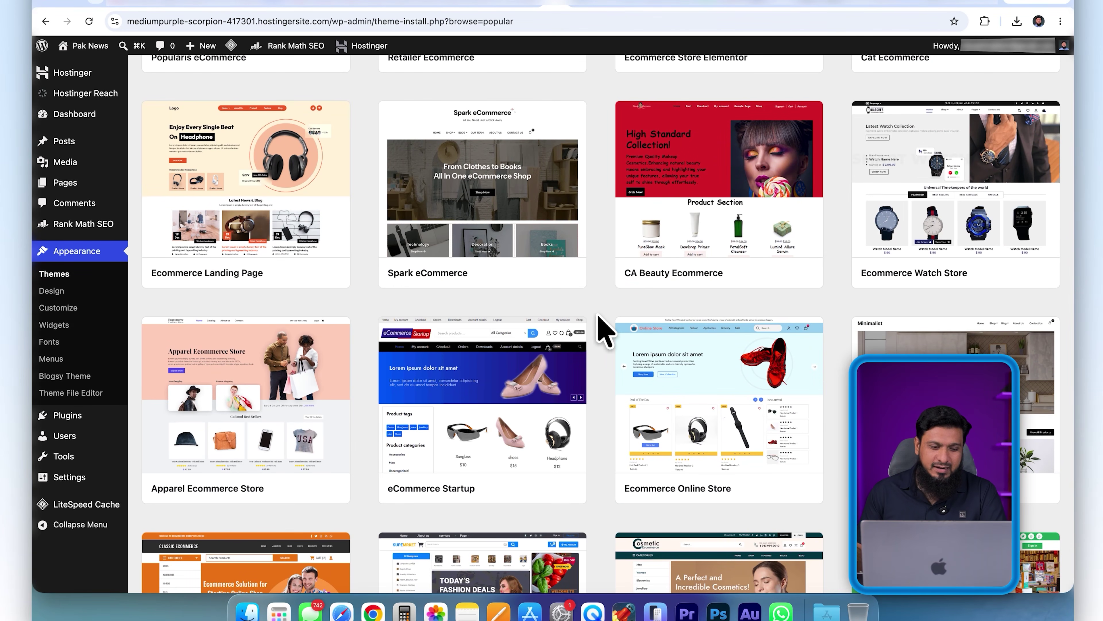
Search the plugin directory for "woocommerce"
mouse_move(79, 420)
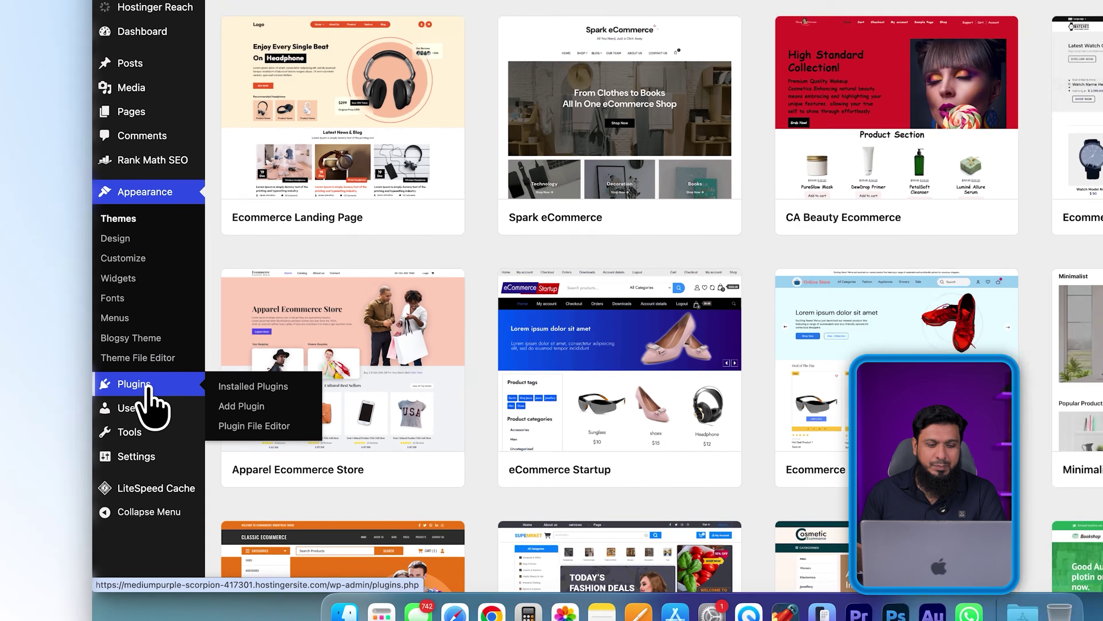
left_click(149, 385)
left_click(450, 310)
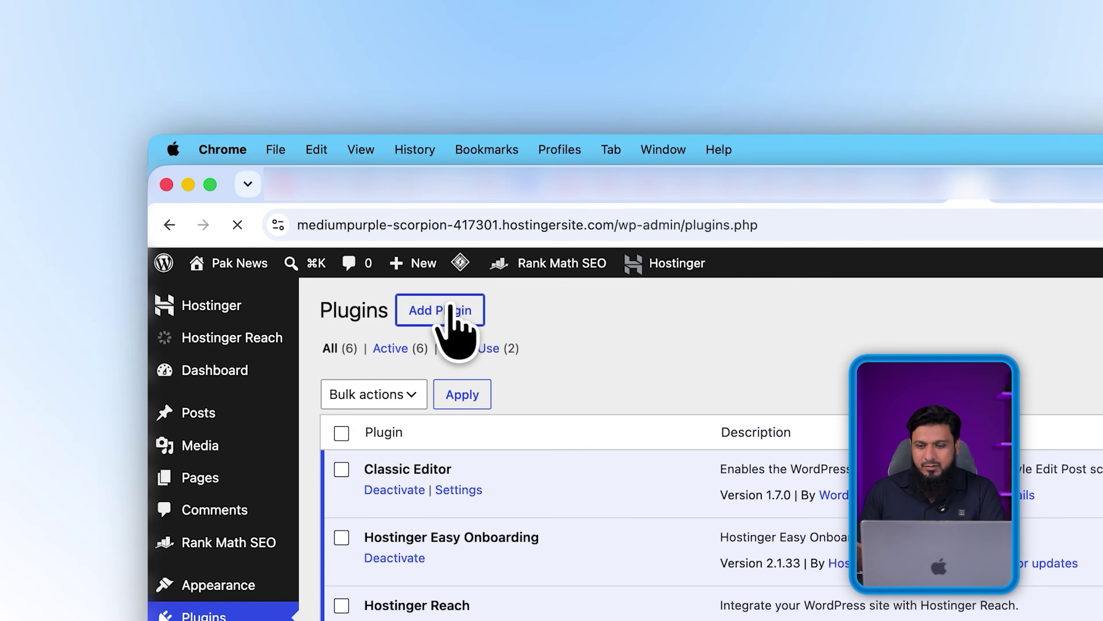
type("woocommerce")
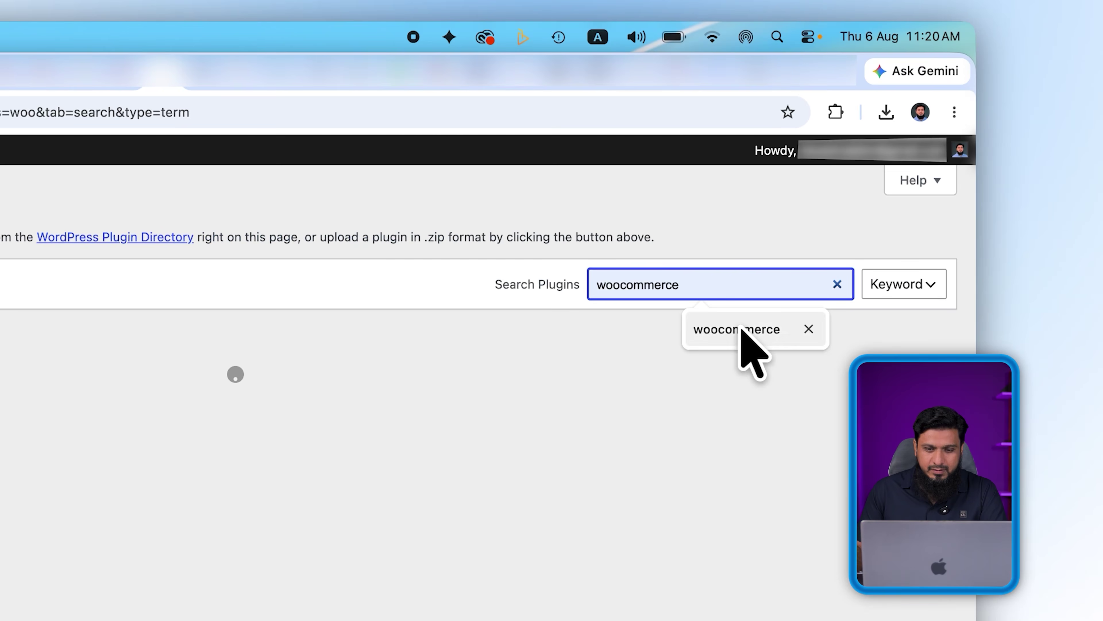
left_click(737, 329)
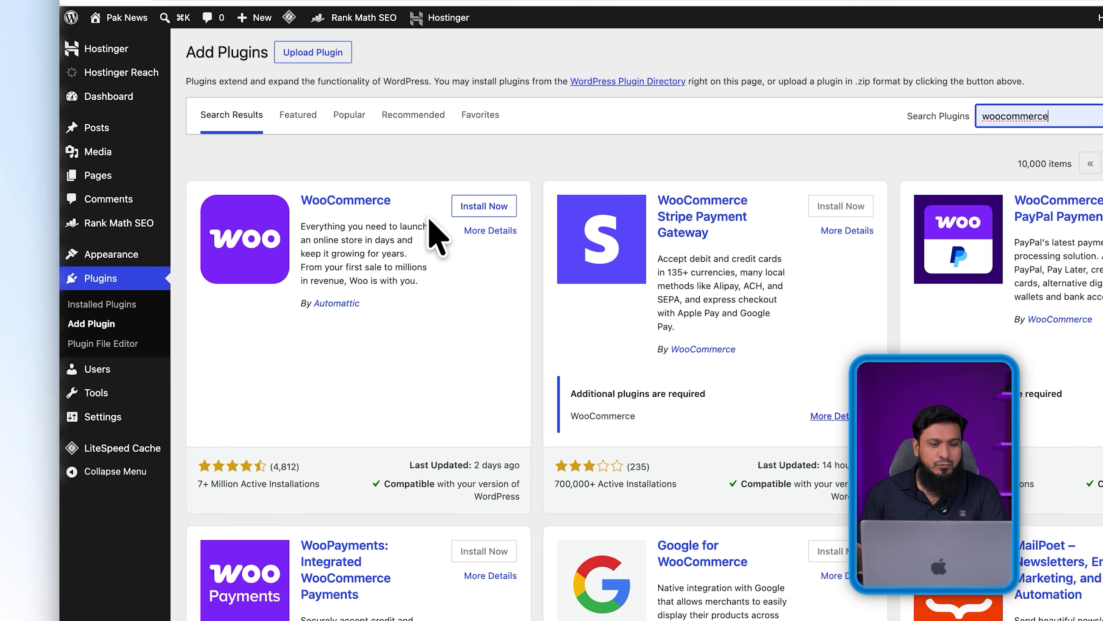
Start a new blank post on the site
left_click(104, 128)
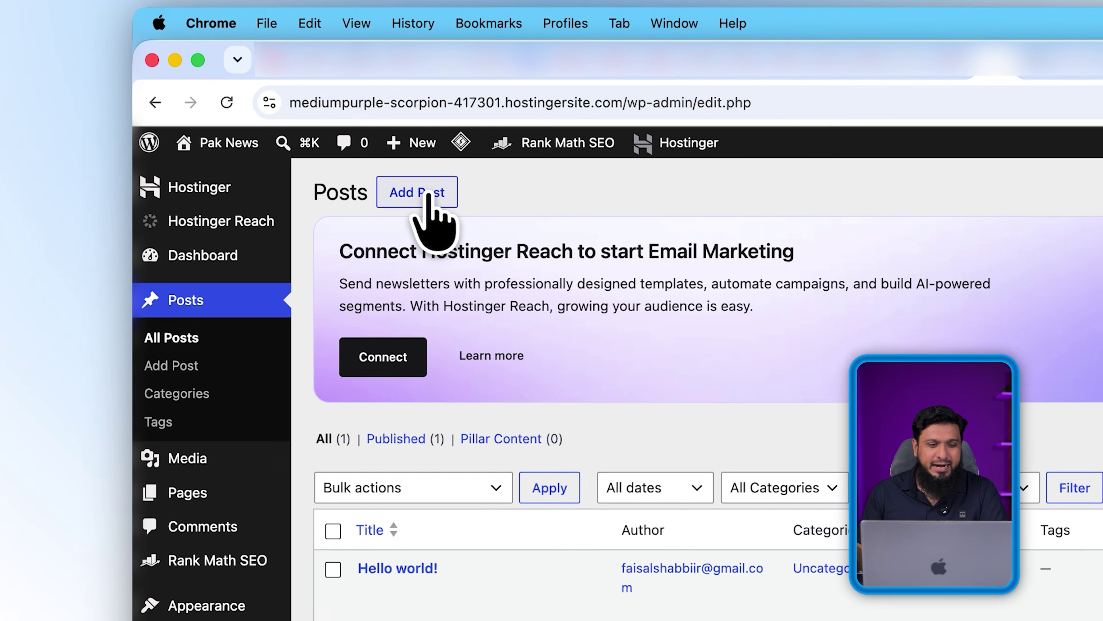
left_click(468, 147)
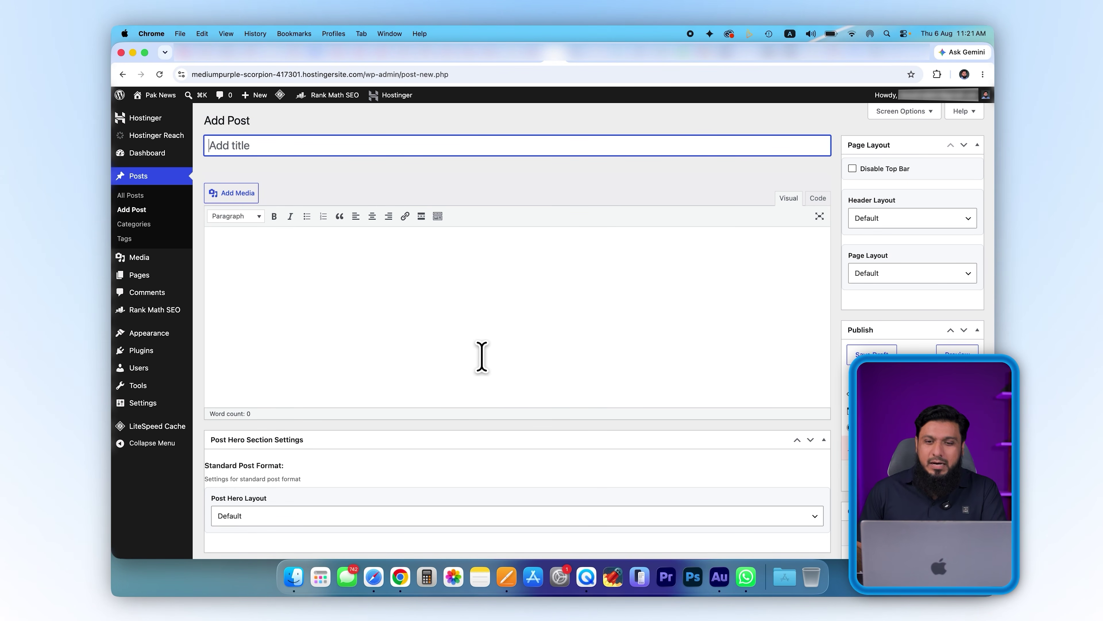
Look through the Trending topics on X and review the prepared Babar Azam article prompt in ChatGPT, highlighting its trending-hashtag phrase
left_click(769, 57)
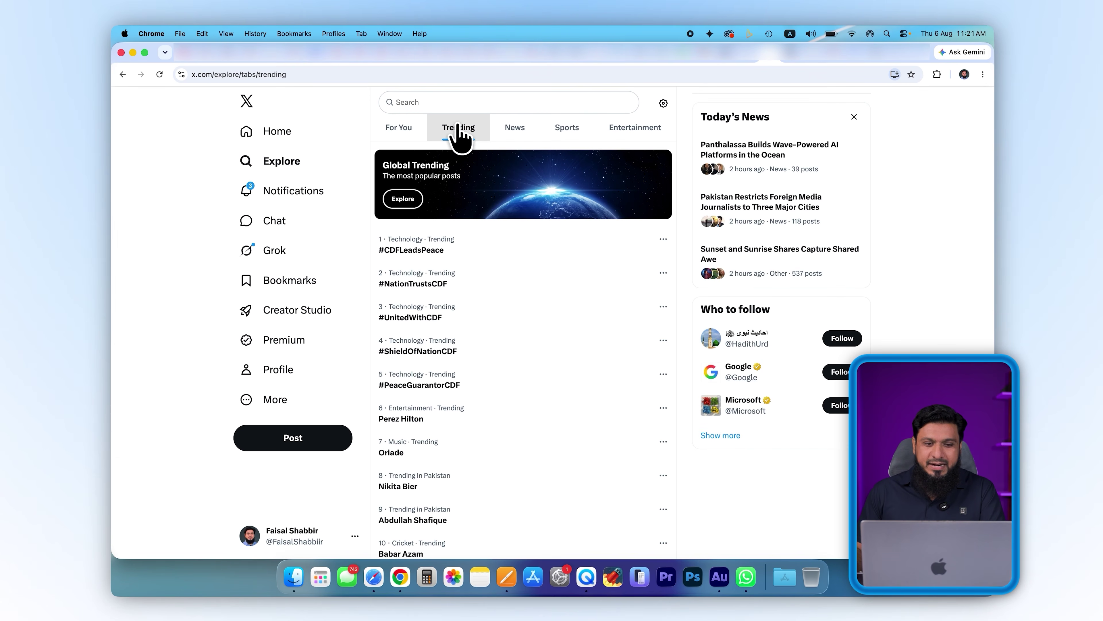
scroll(468, 414, "down", 5)
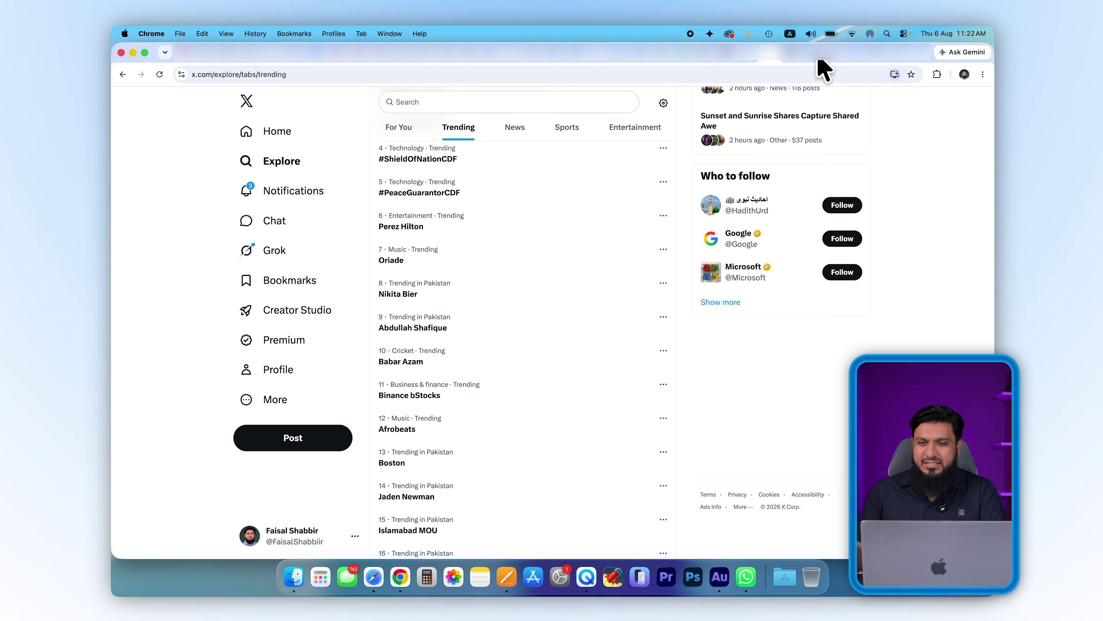
left_click(813, 61)
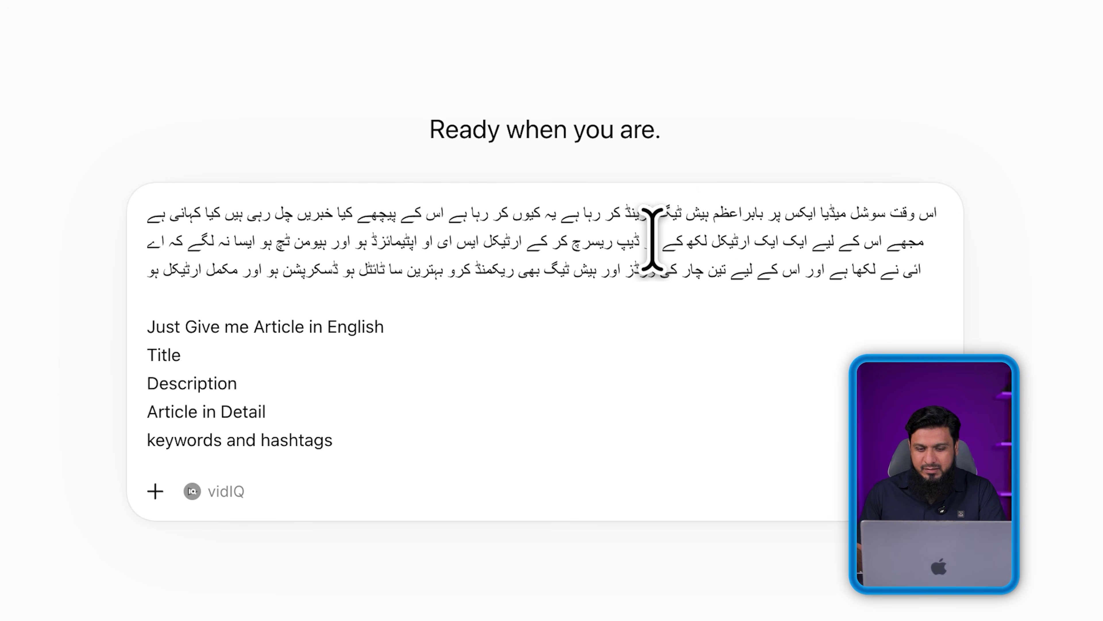
left_click_drag(776, 214, 590, 214)
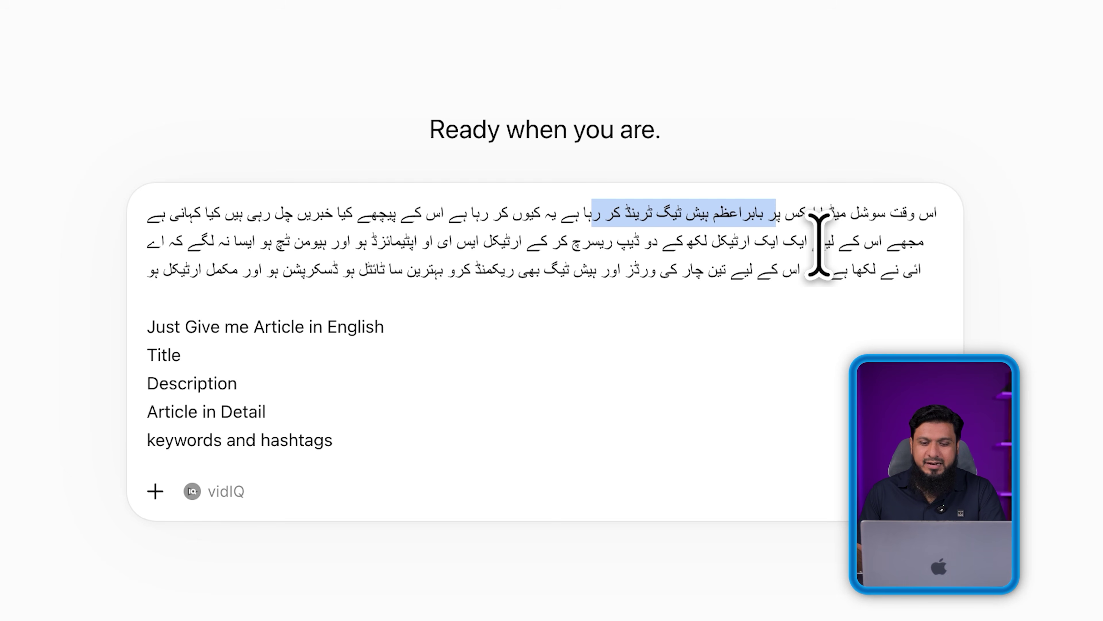
Review the article prompt's requirements: human-touch wording, recommended keywords and hashtags, English language, title, description and detailed article
left_click_drag(676, 241, 211, 239)
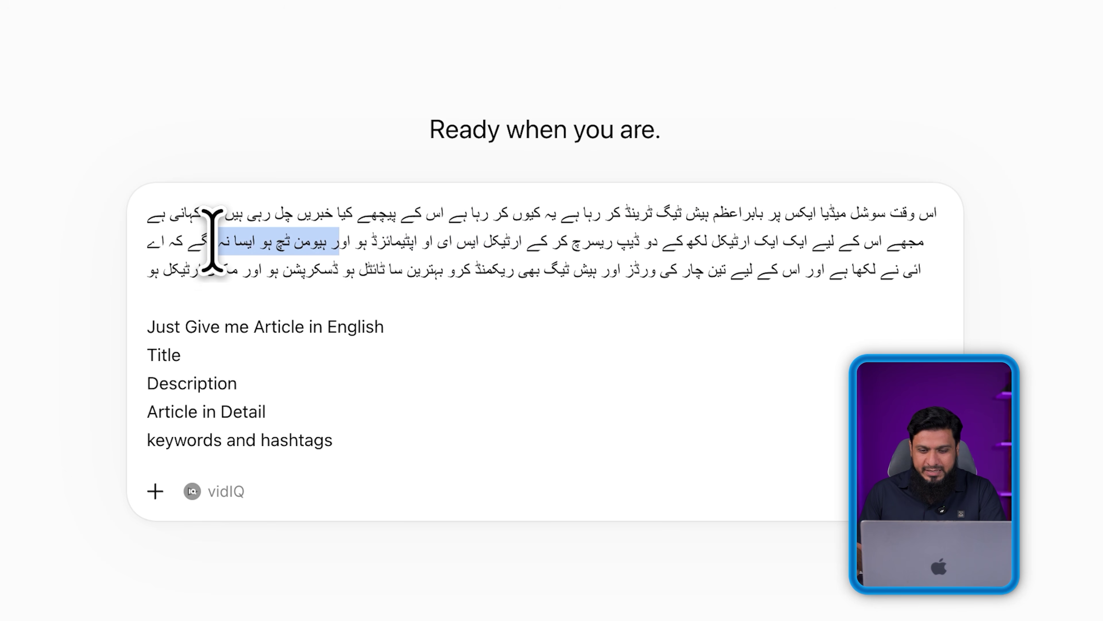
left_click_drag(898, 270, 385, 261)
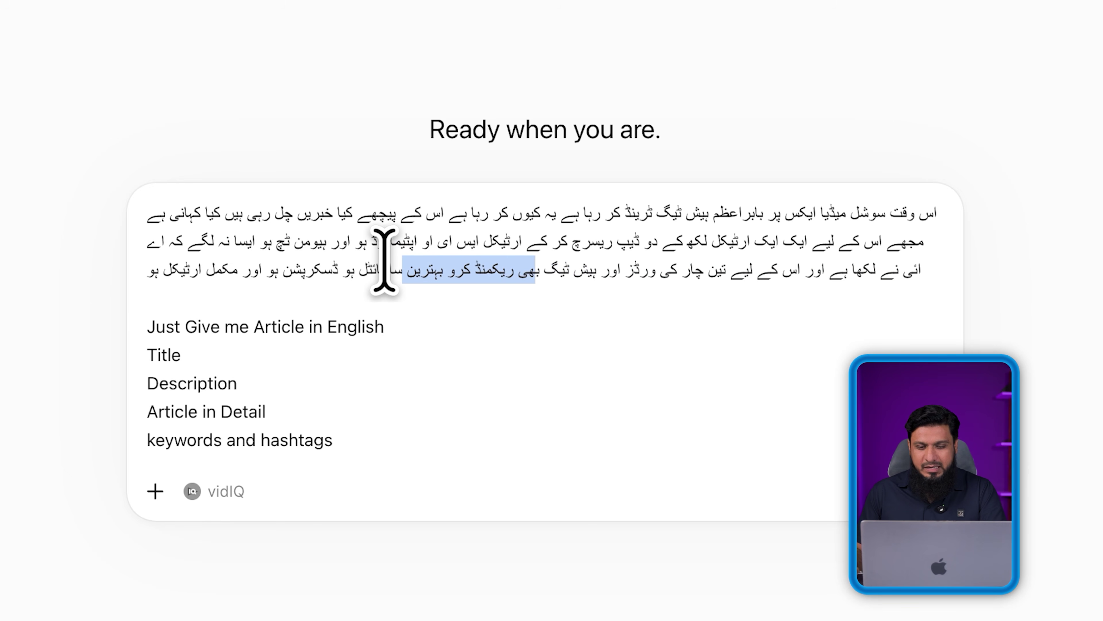
left_click(320, 271)
left_click_drag(254, 327, 352, 326)
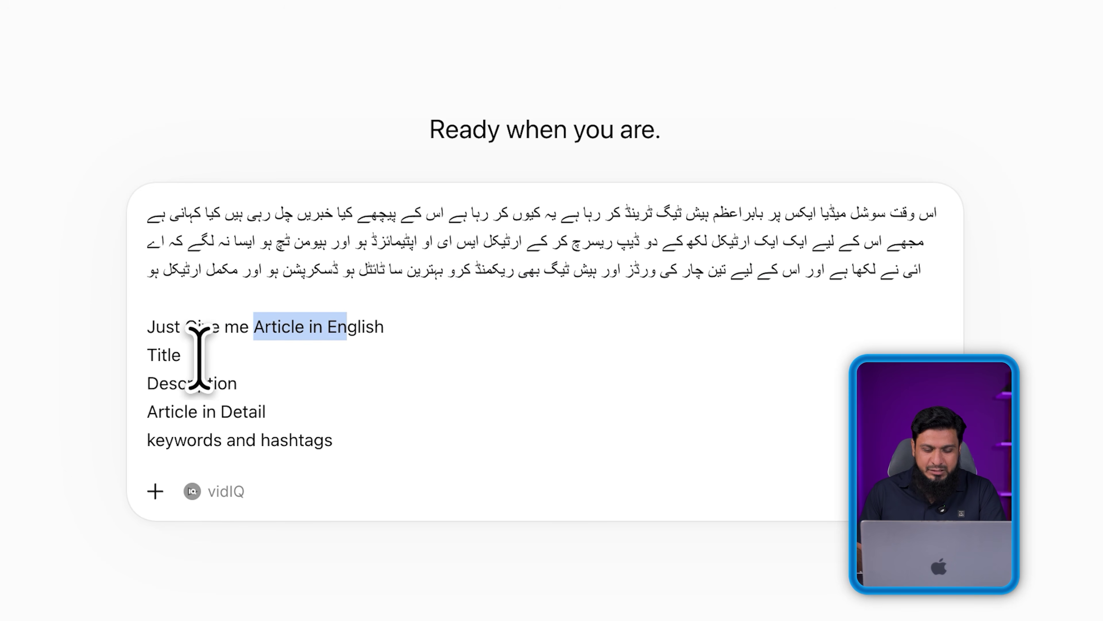
double_click(167, 357)
left_click_drag(244, 382, 146, 383)
left_click_drag(293, 410, 101, 413)
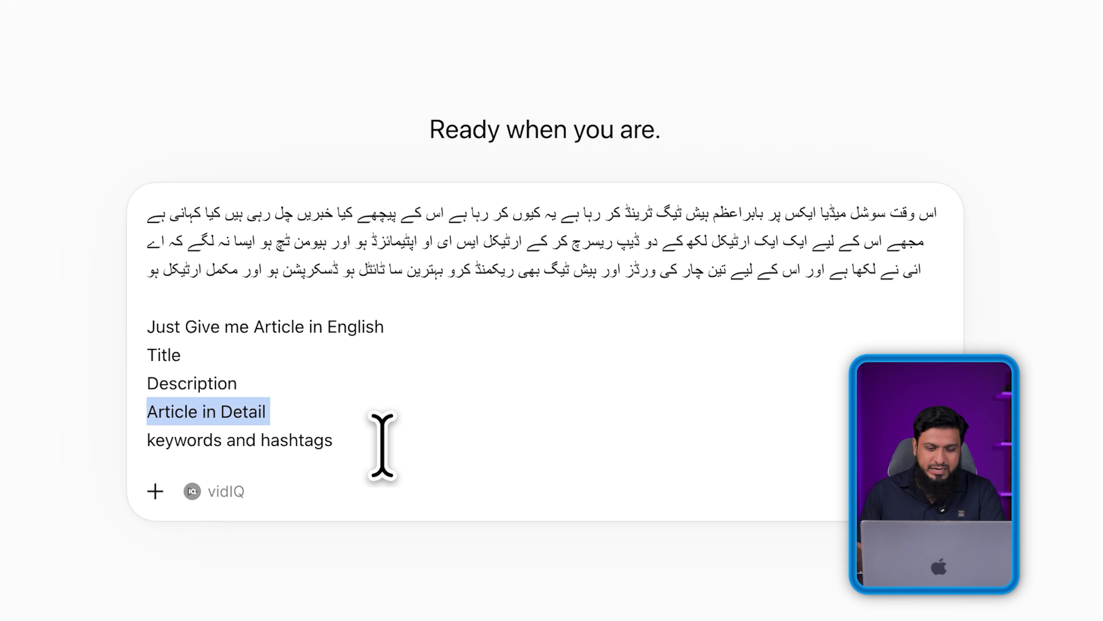
left_click_drag(382, 441, 67, 436)
Switch to Claude, submit the same Babar Azam article prompt, and read through the generated article
key("super+a")
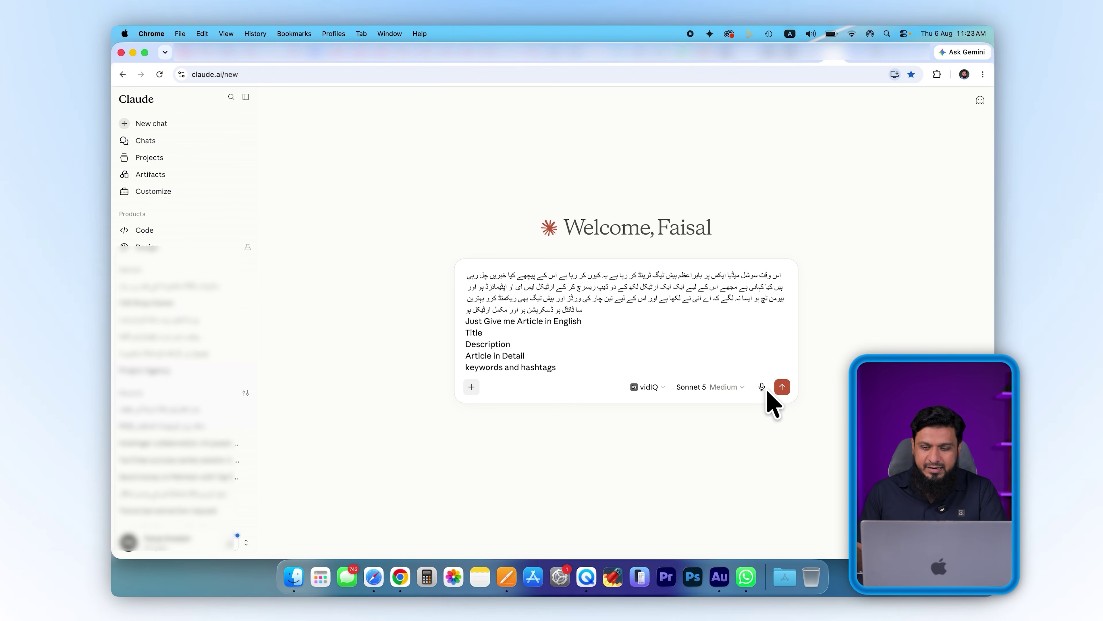
left_click(781, 386)
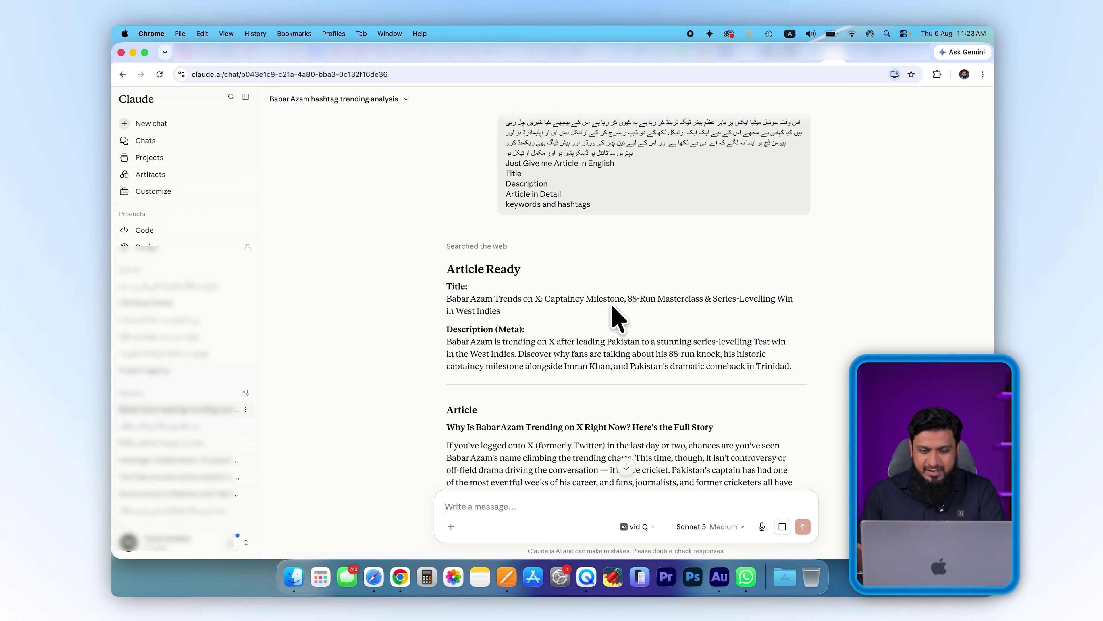
scroll(617, 316, "down", 2)
scroll(656, 261, "down", 3)
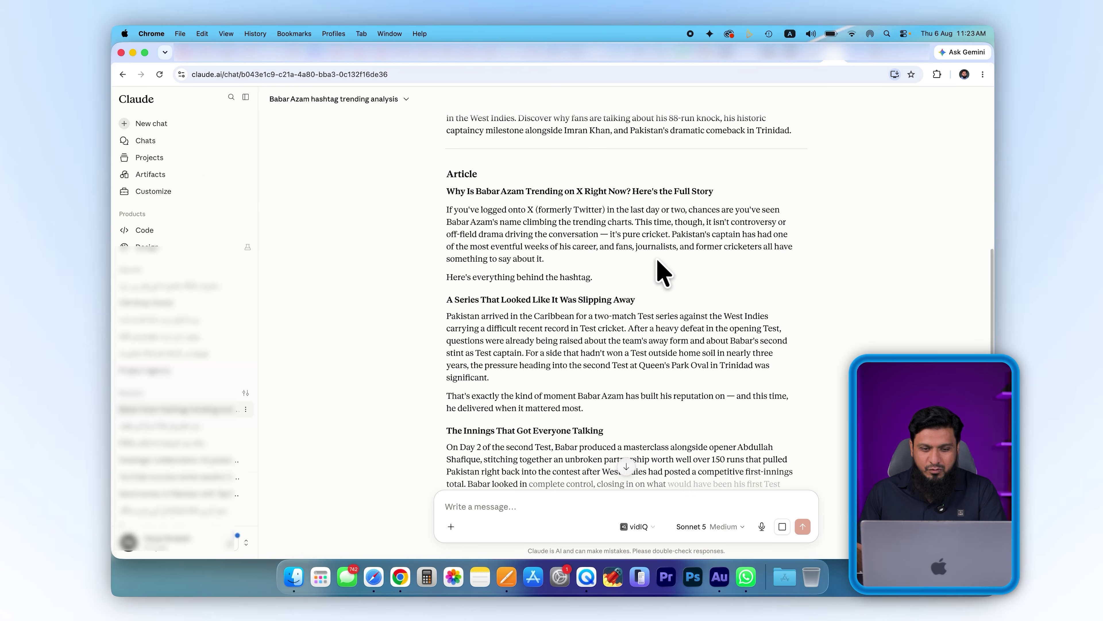
left_click_drag(448, 210, 622, 233)
scroll(609, 232, "down", 2)
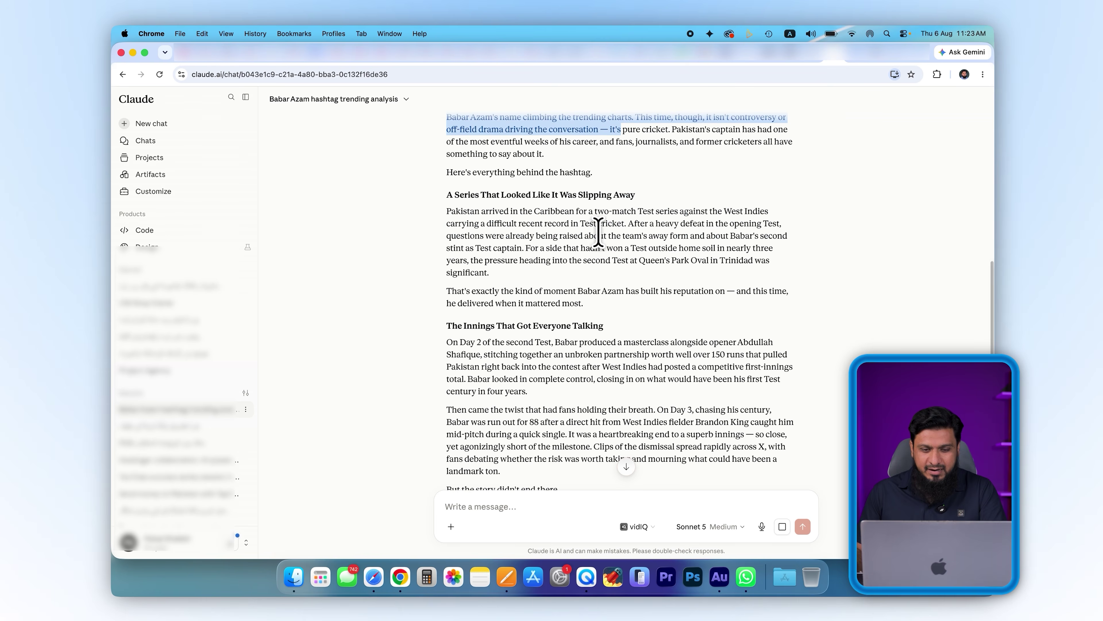
scroll(606, 241, "down", 9)
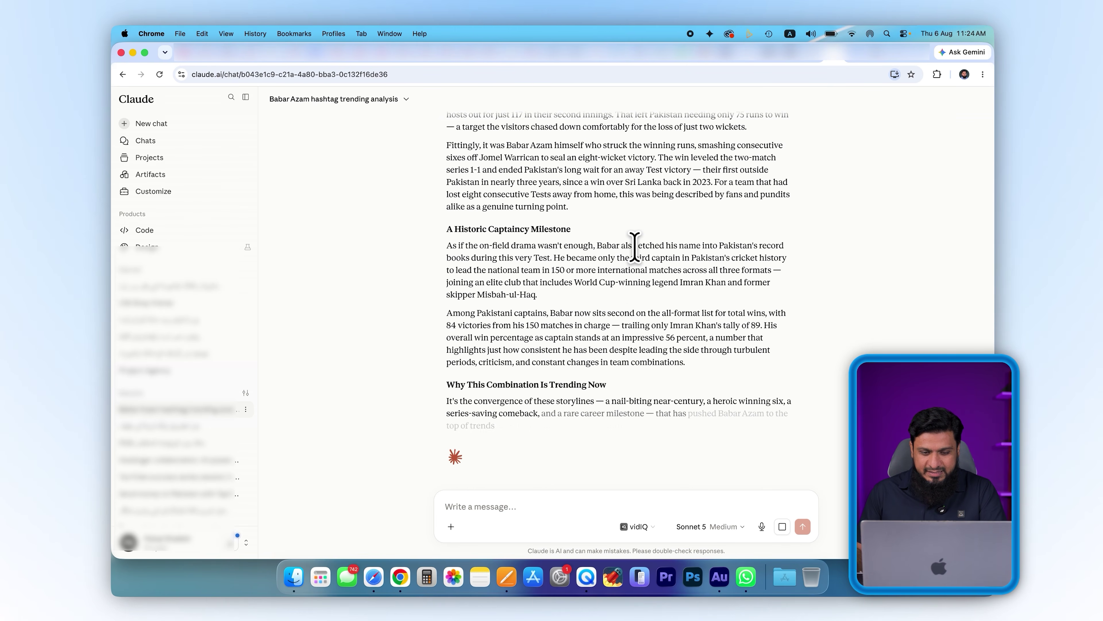
Switch to ChatGPT and examine its article's title, meta description and body, plus the focus and SEO keyword lists
left_click(804, 54)
scroll(556, 270, "down", 1)
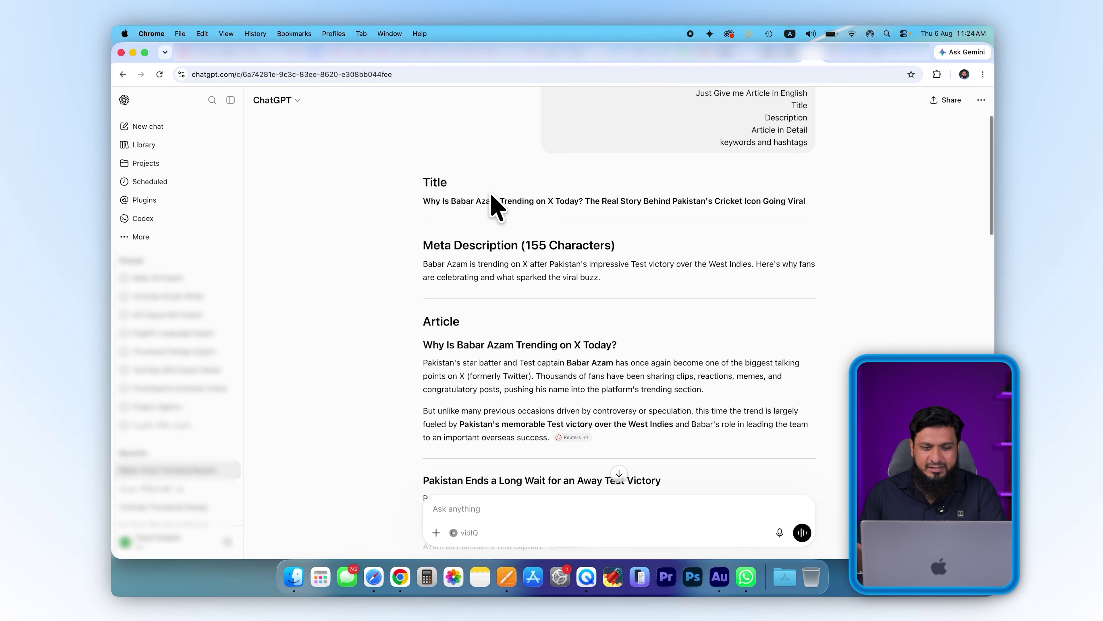
scroll(513, 264, "down", 20)
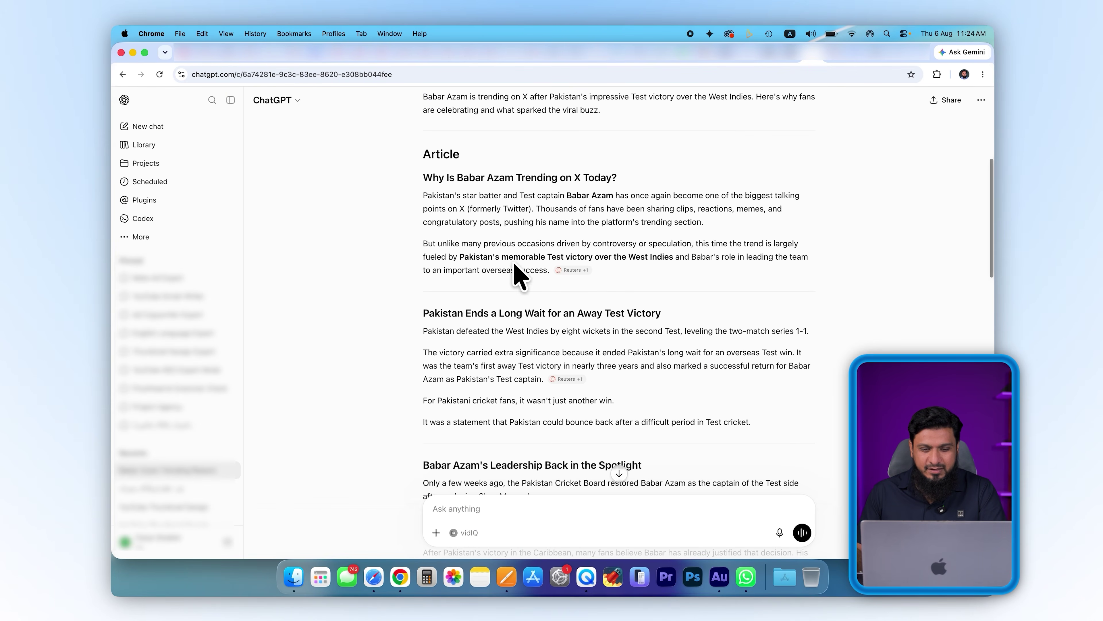
scroll(514, 243, "down", 15)
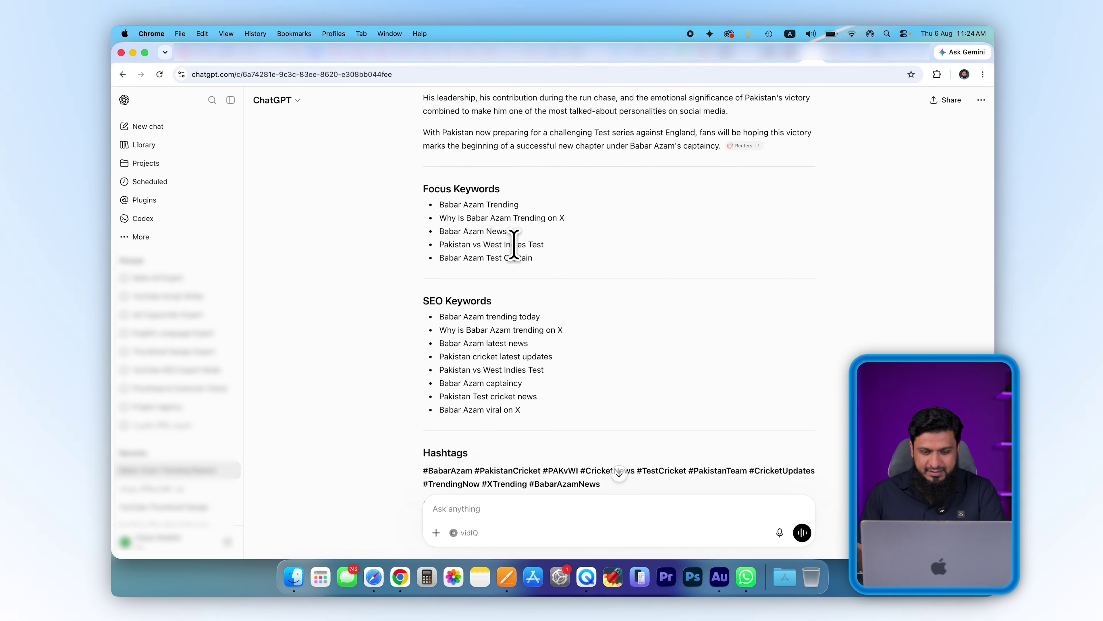
scroll(500, 217, "up", 2)
left_click_drag(457, 204, 493, 204)
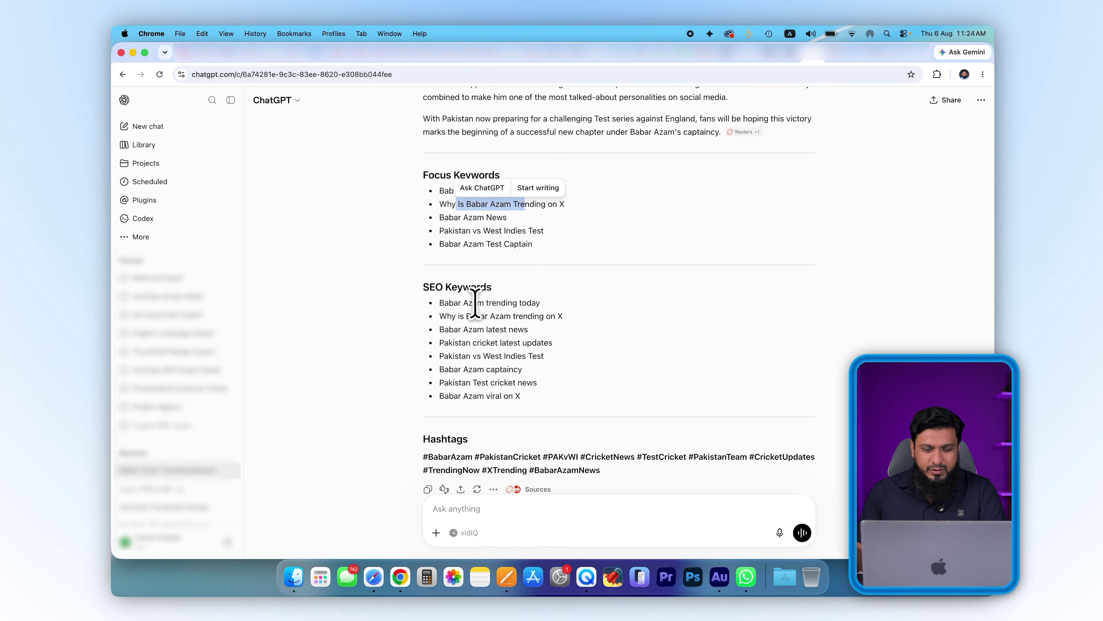
left_click_drag(476, 303, 503, 355)
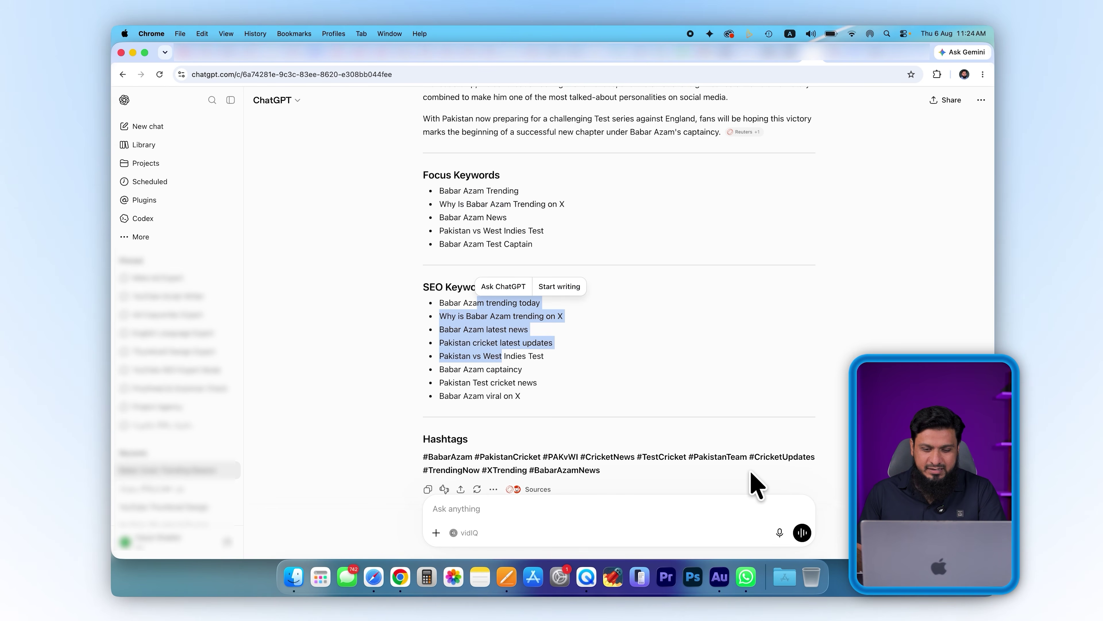
Copy ChatGPT's title "Why Is Babar Azam Trending on X Today? The Real Story Behind Pakistan's Cricket Icon Going Viral" into the WordPress post title
scroll(642, 335, "up", 20)
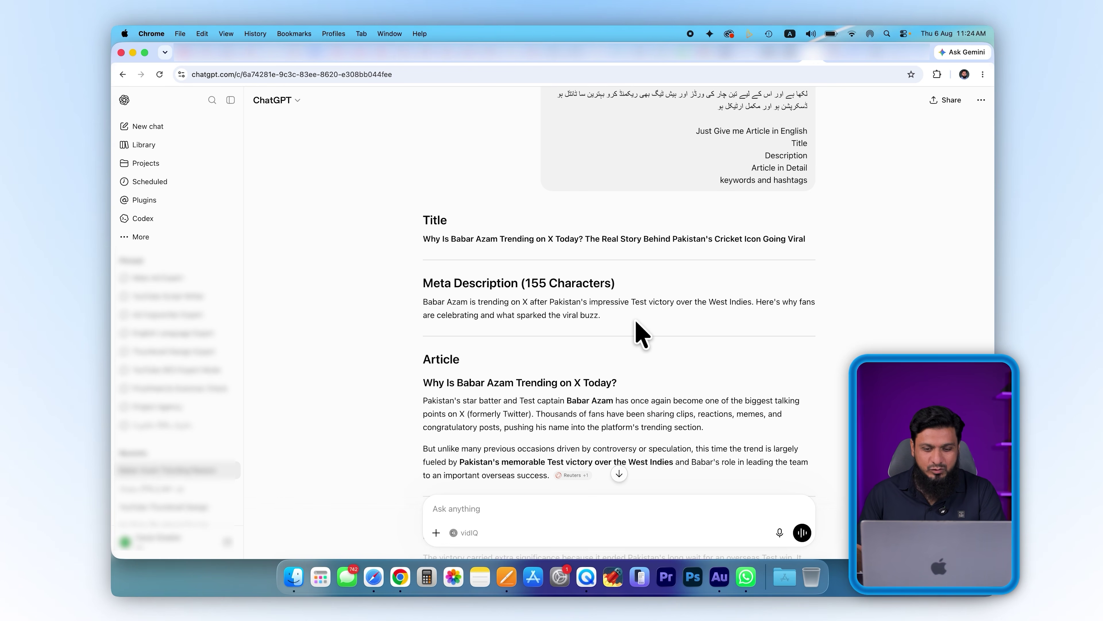
triple_click(559, 239)
key("super+c")
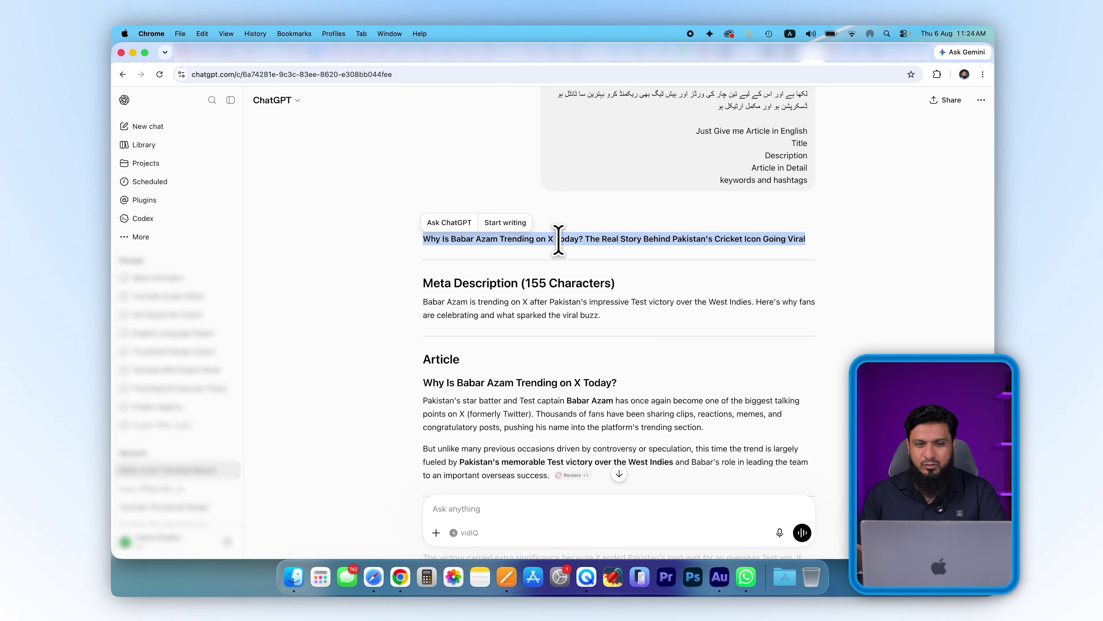
left_click(557, 54)
key("super+v")
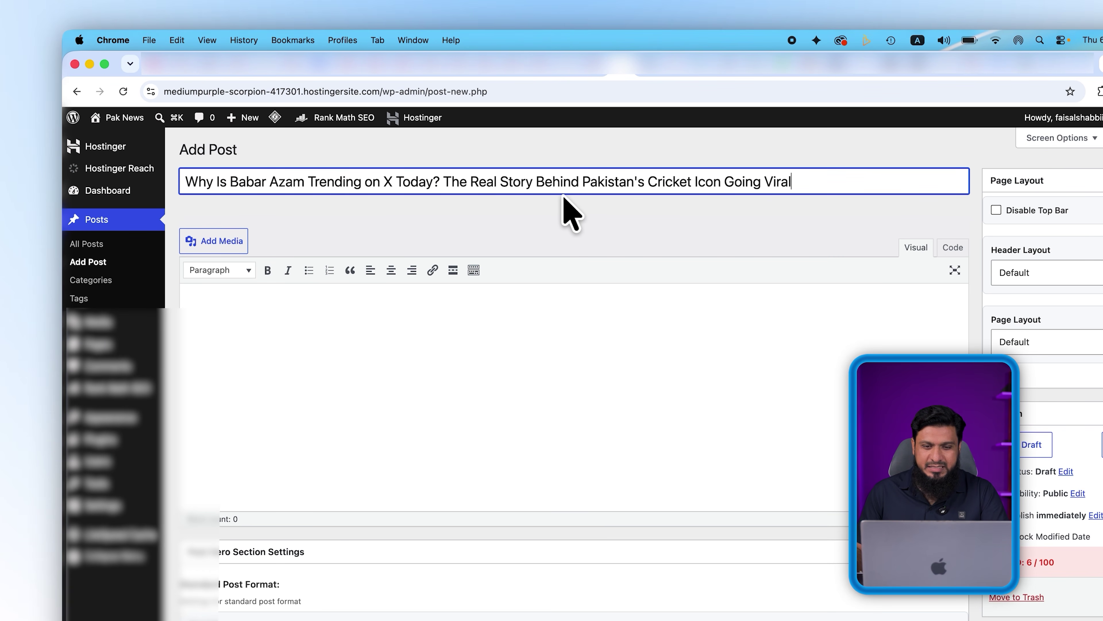
Copy ChatGPT's full article, from the Article heading through Final Thoughts, into the WordPress post's content
left_click(940, 63)
scroll(615, 213, "down", 3)
left_click_drag(465, 266, 552, 185)
left_click(554, 60)
left_click(398, 264)
key("super+v")
Copy ChatGPT's meta description into the Description of the post's Rank Math SEO snippet
scroll(500, 291, "down", 10)
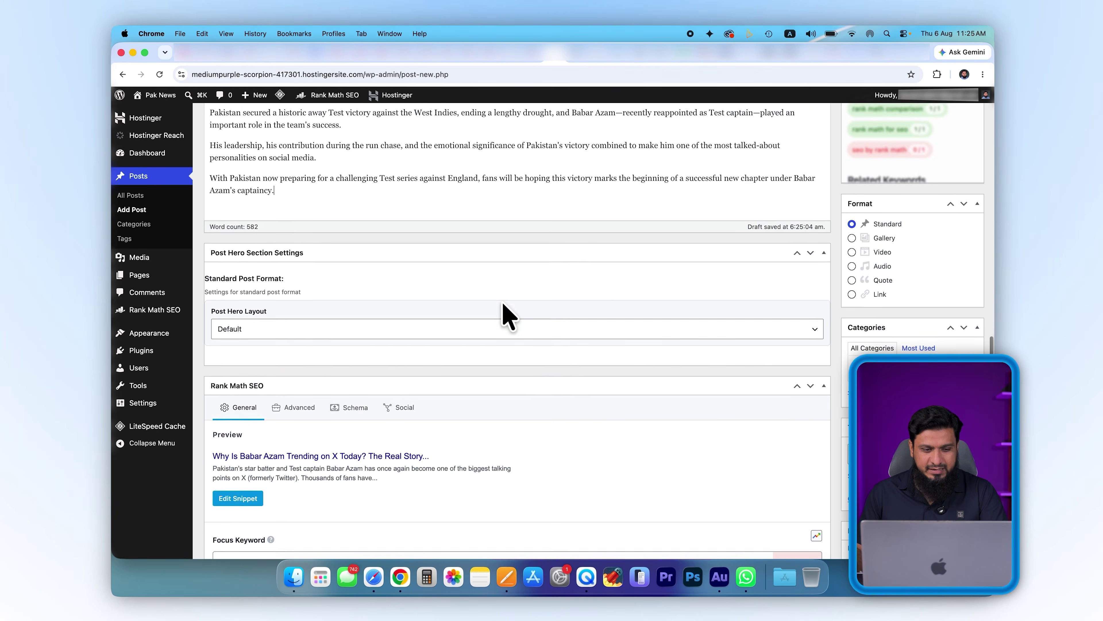
left_click(810, 56)
scroll(536, 289, "up", 15)
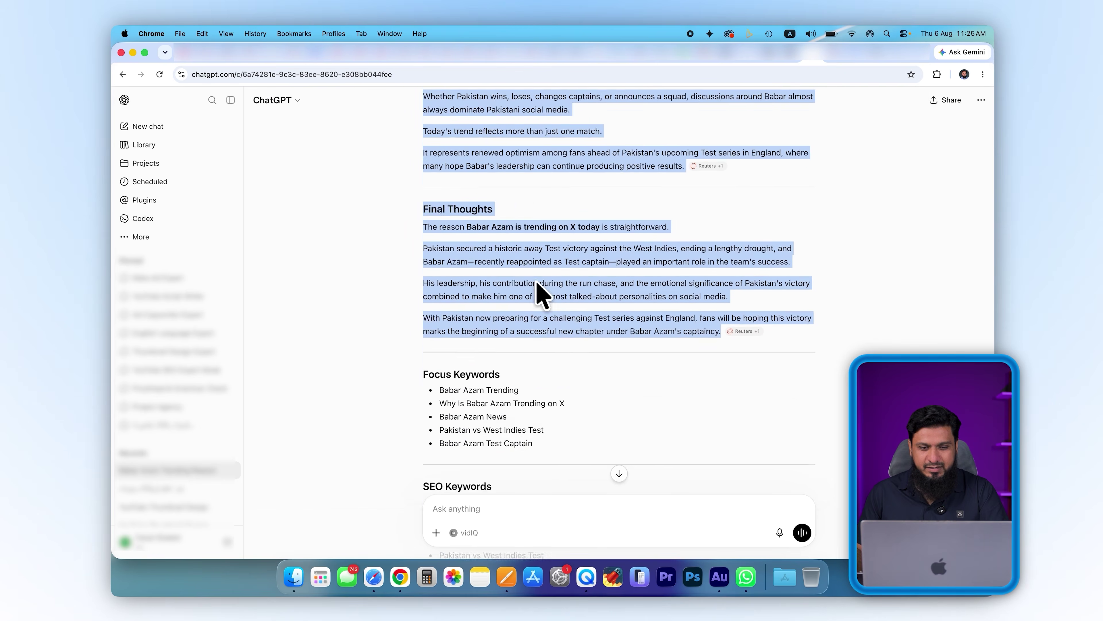
triple_click(502, 332)
key("super+c")
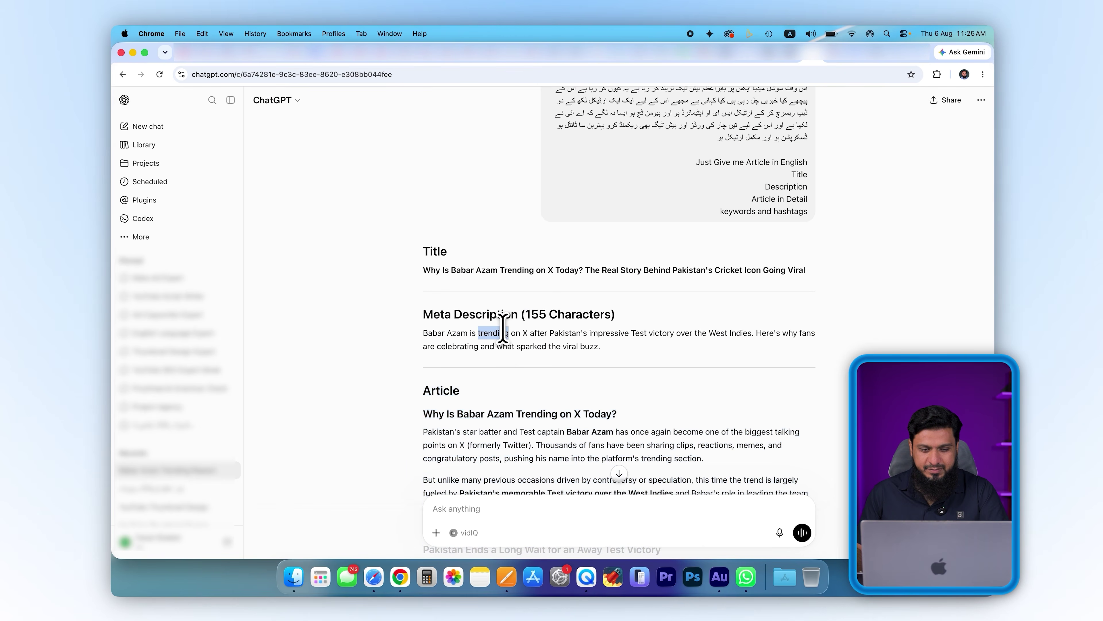
left_click(773, 55)
scroll(426, 320, "down", 5)
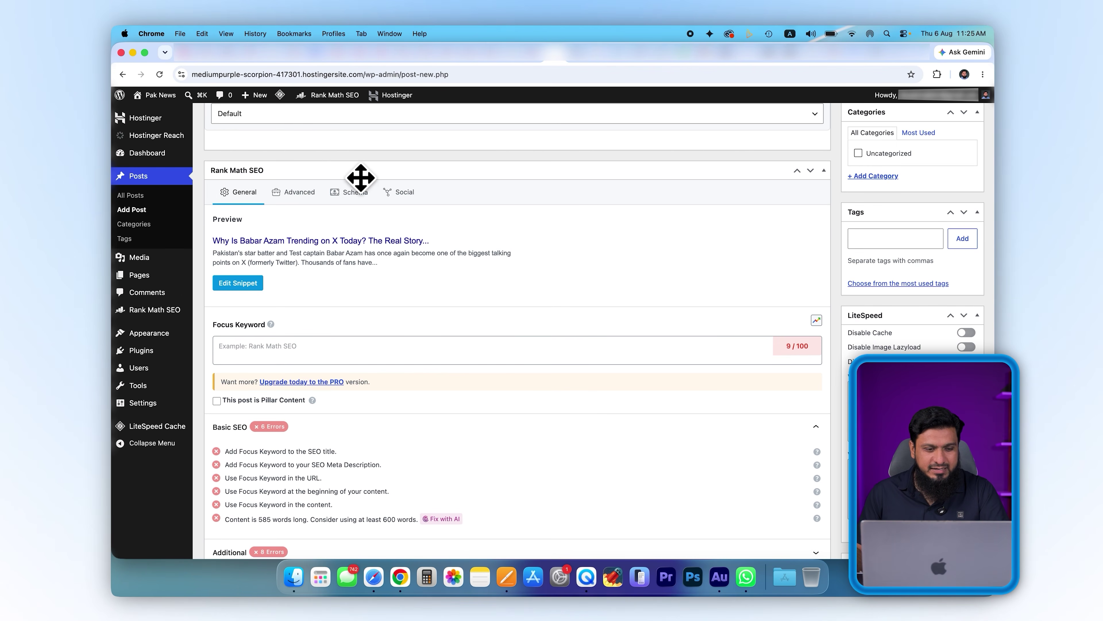
scroll(361, 177, "up", 1)
left_click(292, 240)
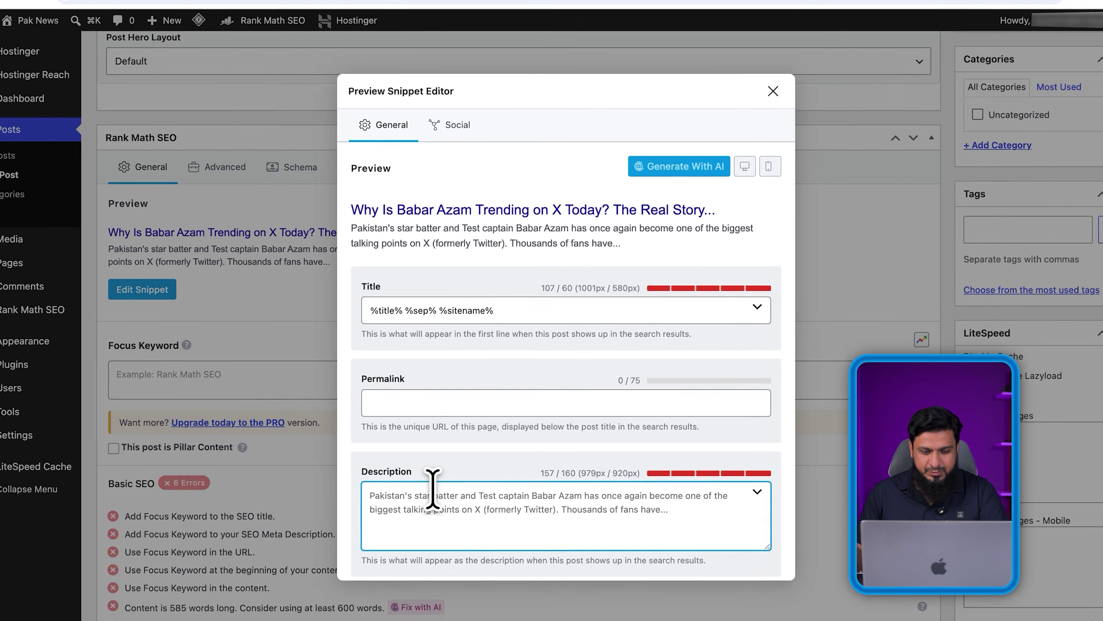
key("super+v")
left_click(718, 100)
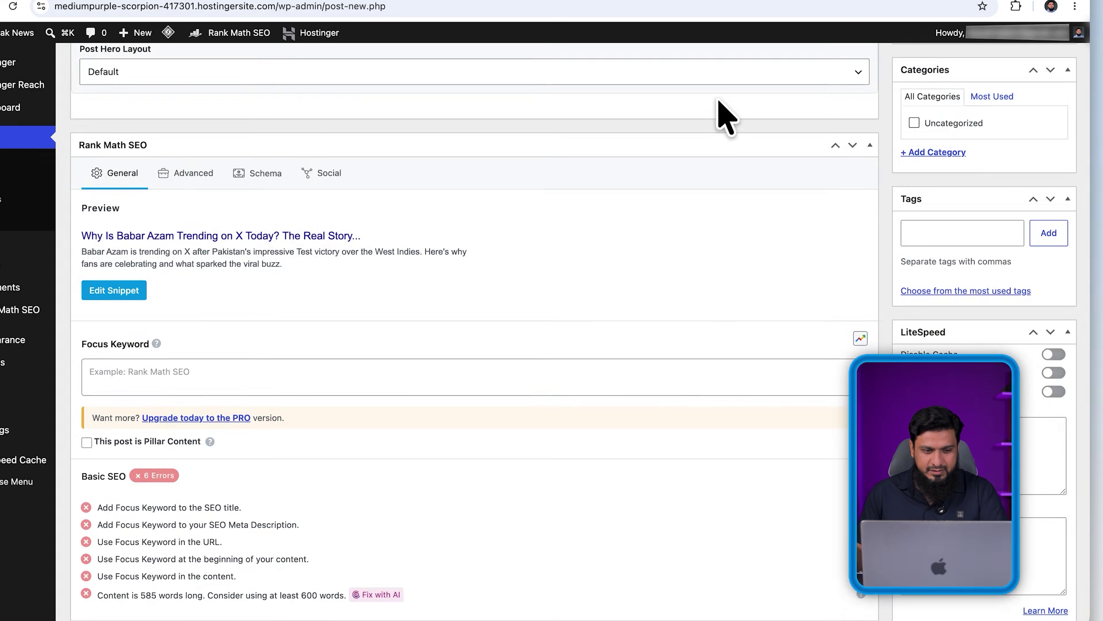
Add ChatGPT's suggested keywords "Babar Azam Trending" and "Why Is Babar Azam Trending on X" as the post's Rank Math focus keywords
scroll(614, 304, "down", 15)
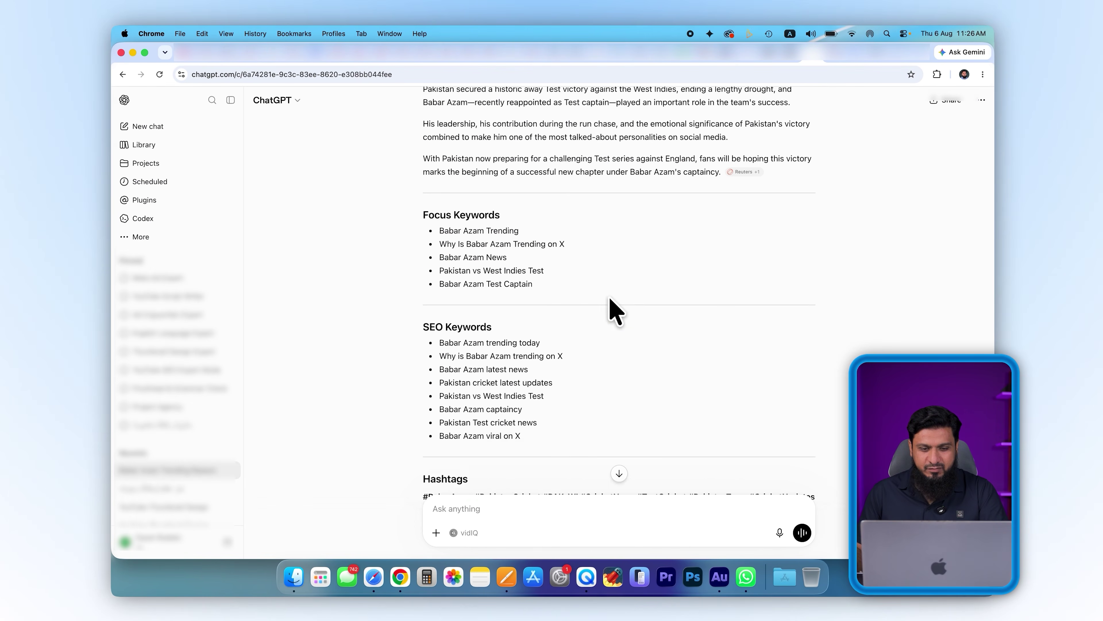
triple_click(466, 211)
left_click(555, 53)
left_click(411, 312)
type("Why Is Babar Azam Trending on X")
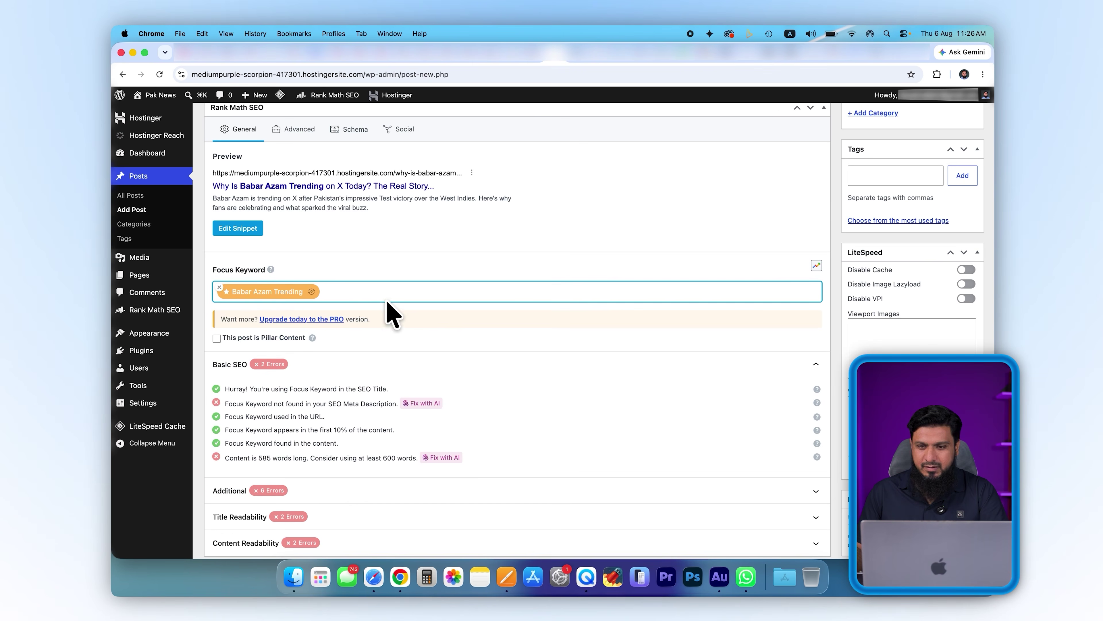
left_click(809, 53)
key("super+c")
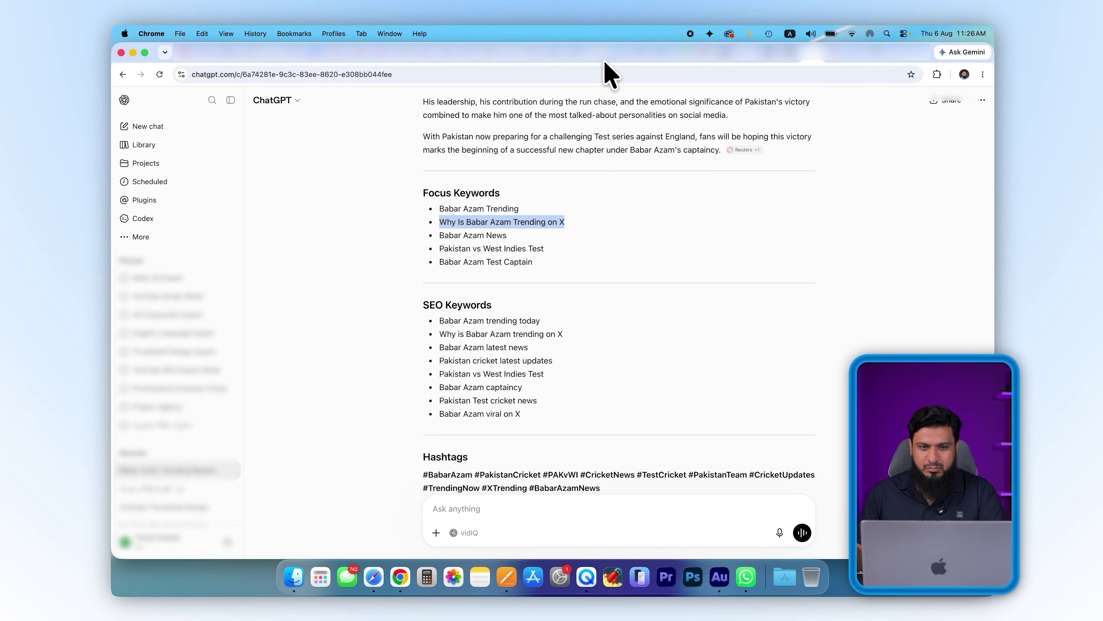
left_click(548, 53)
left_click(369, 290)
key("super+v")
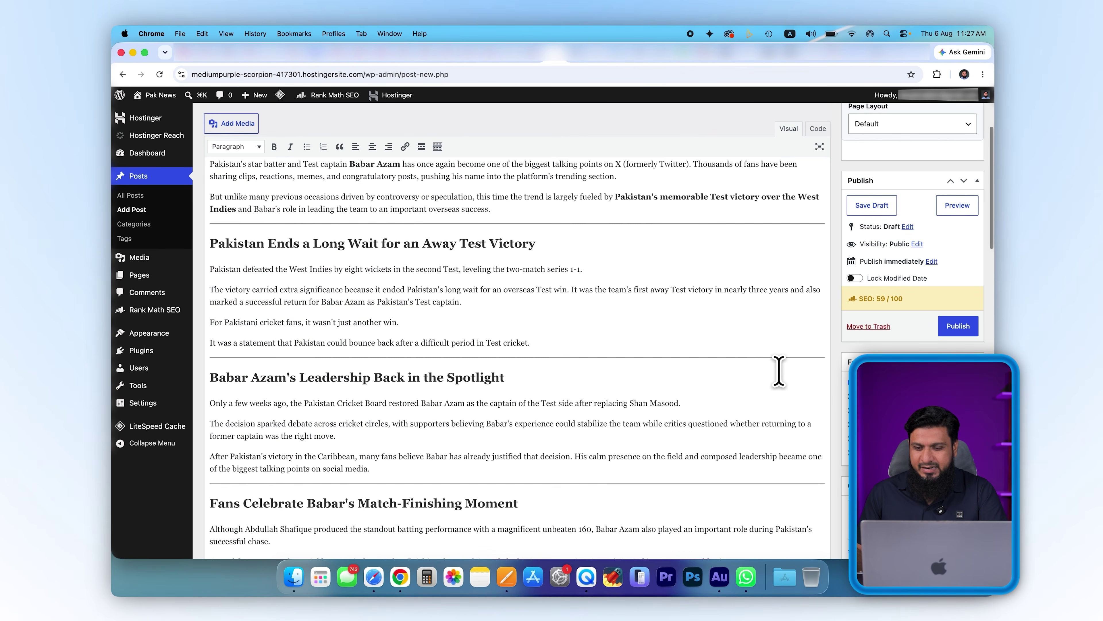
Create a new post category named News for the article
scroll(777, 367, "down", 5)
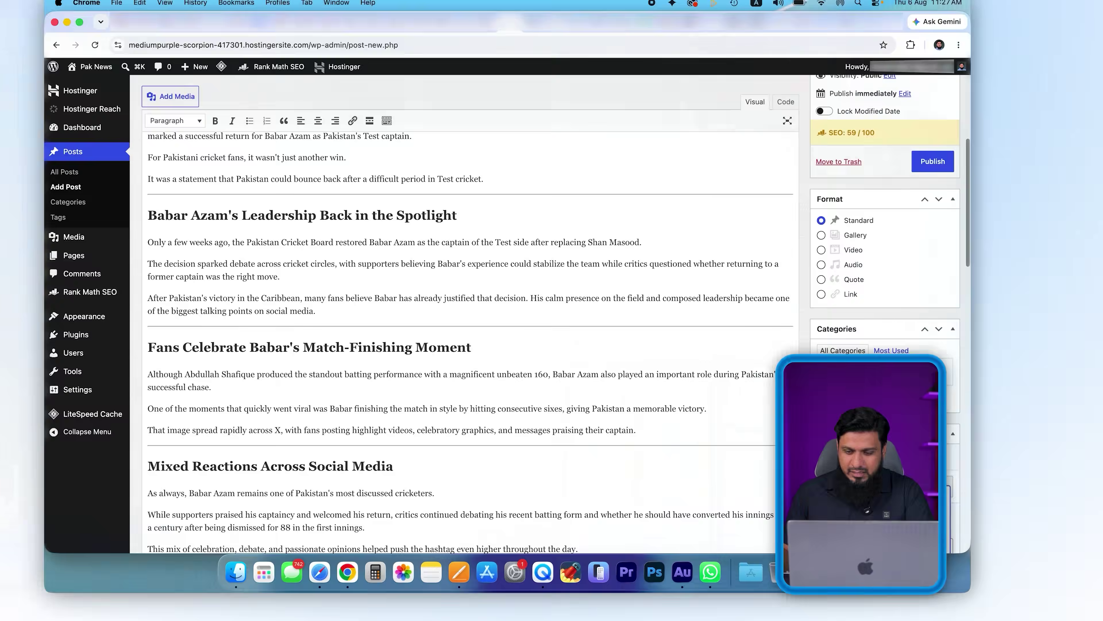
left_click(843, 395)
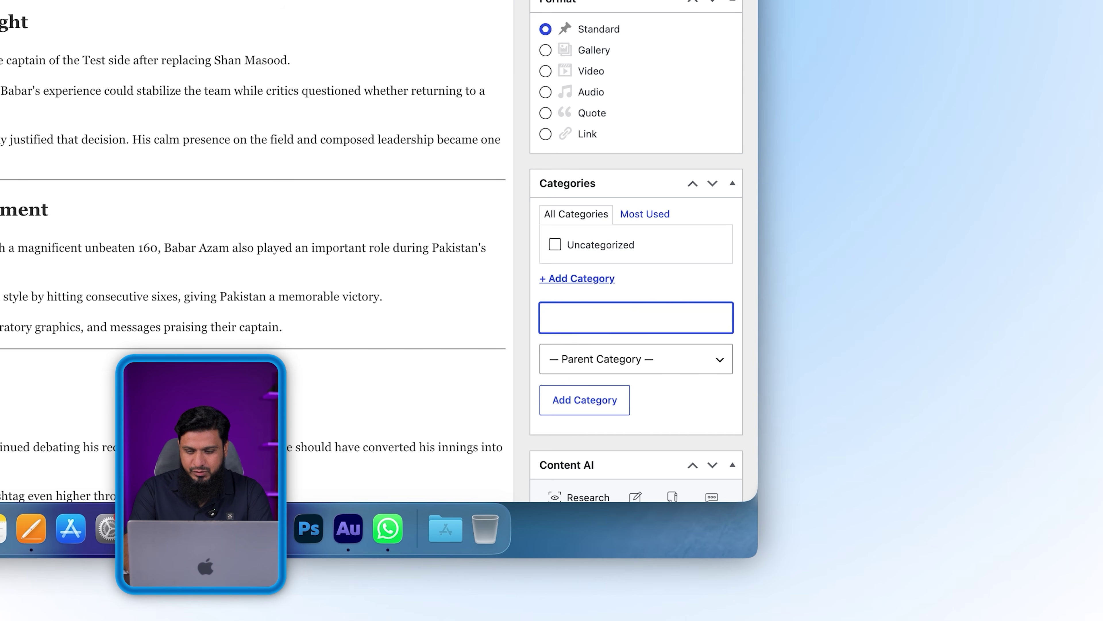
type("News")
left_click(603, 418)
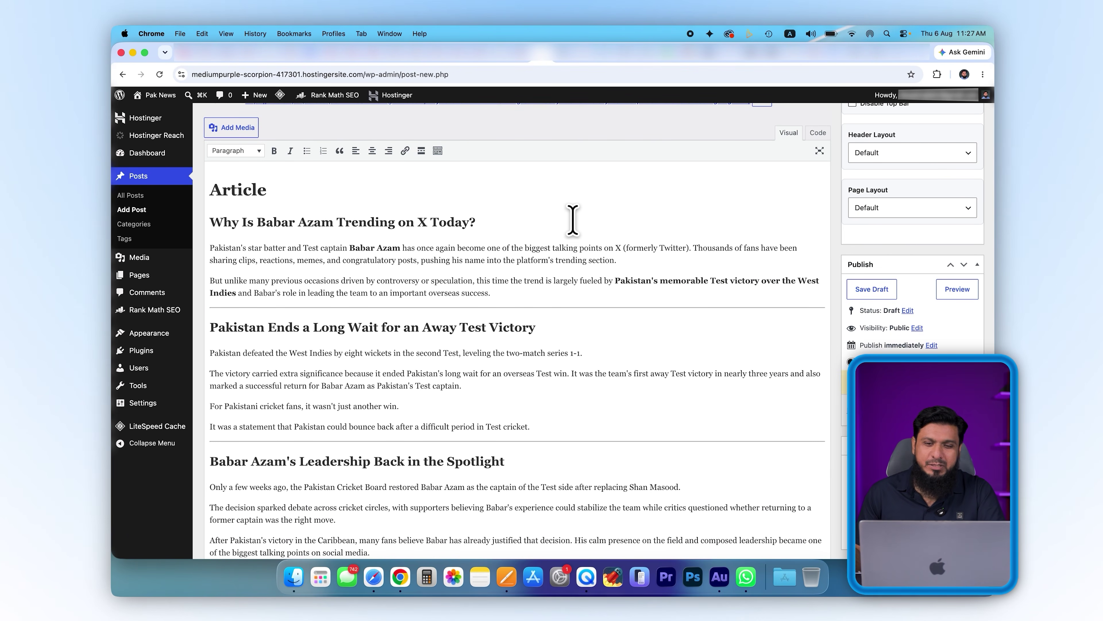
Find a Babar Azam trophy photo in X's media results for "babar azam photos" and save it to the desktop
left_click(773, 59)
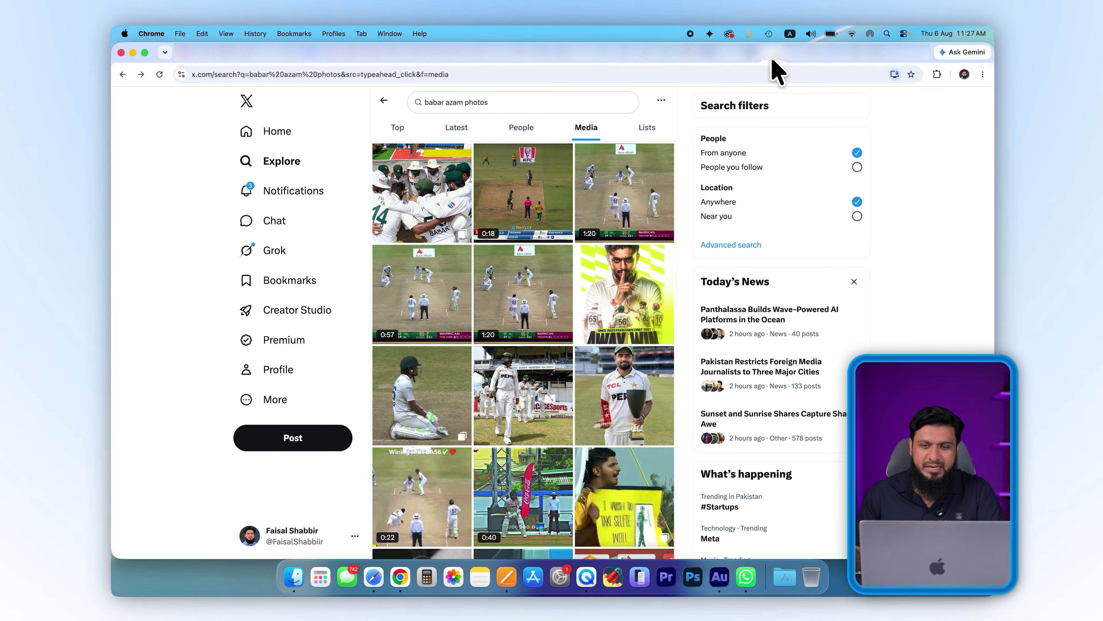
scroll(521, 356, "down", 10)
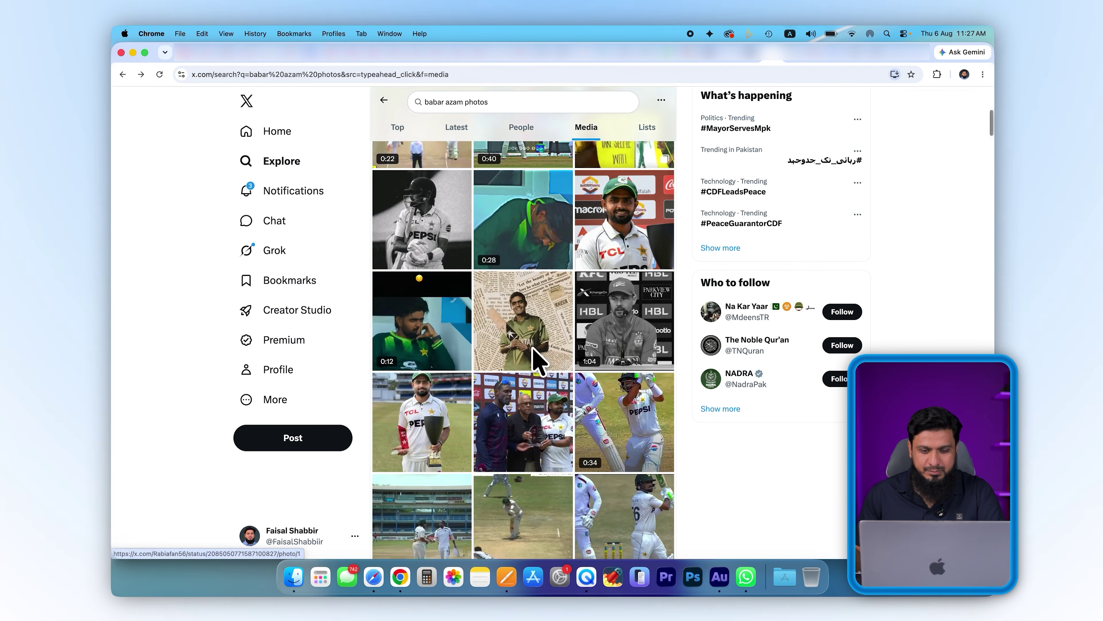
left_click(558, 382)
left_click_drag(542, 365, 742, 373)
key("F11")
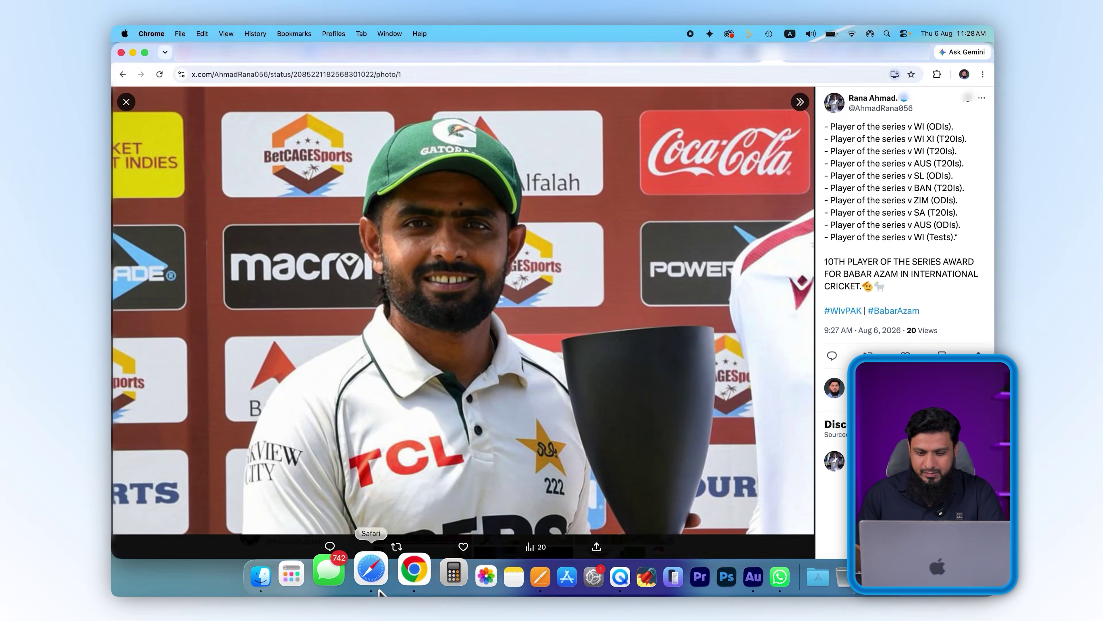
key("F11")
Rename the saved photo on the desktop to babar.jpg and return to the browser
left_click(734, 374)
key("Return")
type("babar.jpg")
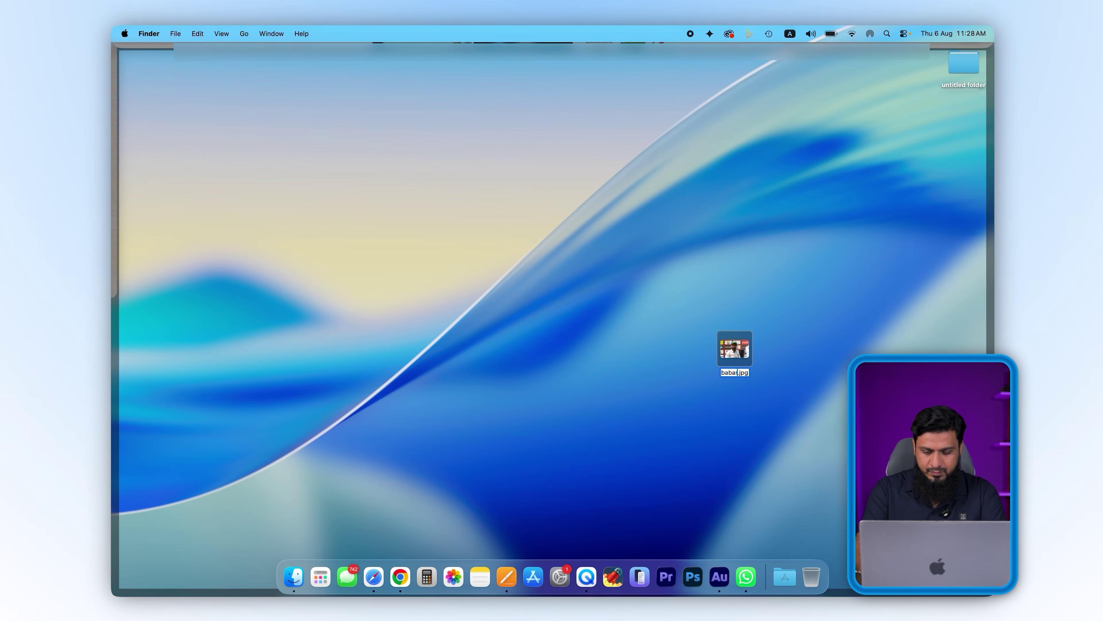
key("Return")
key("F11")
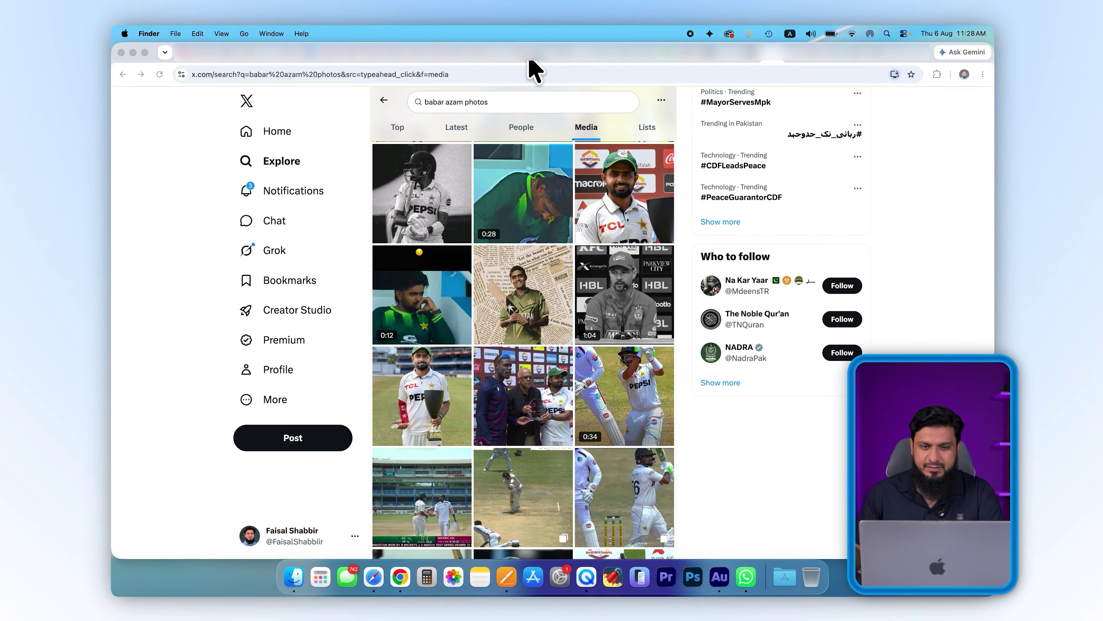
Upload babar-azam.jpg from the desktop, insert it into the post below the introduction and enlarge it
left_click(531, 56)
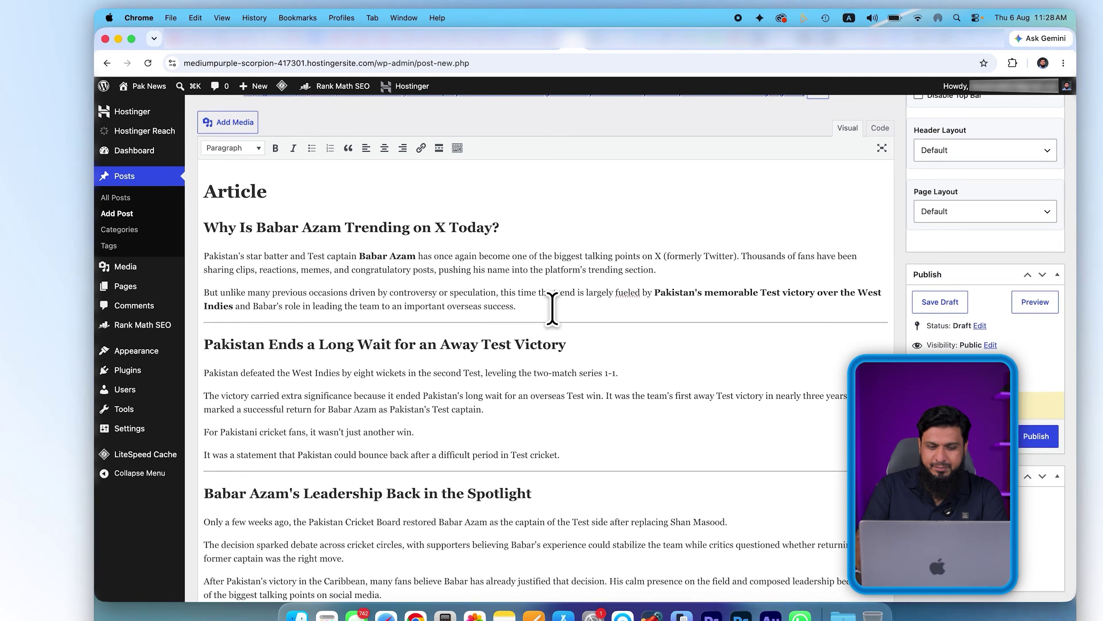
scroll(434, 269, "up", 3)
left_click(249, 215)
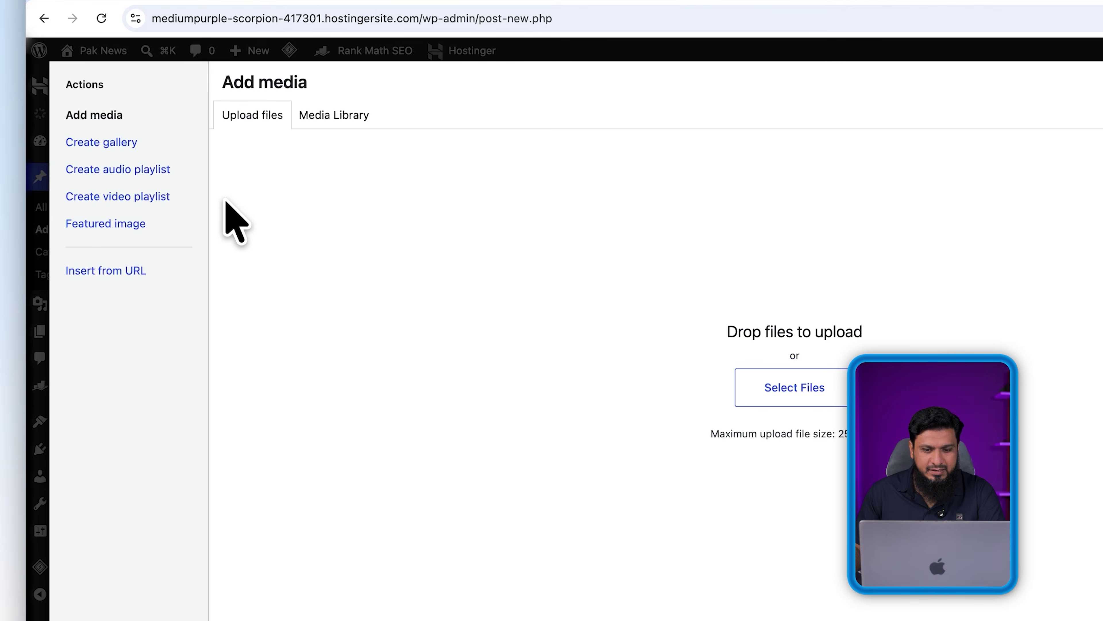
left_click(794, 387)
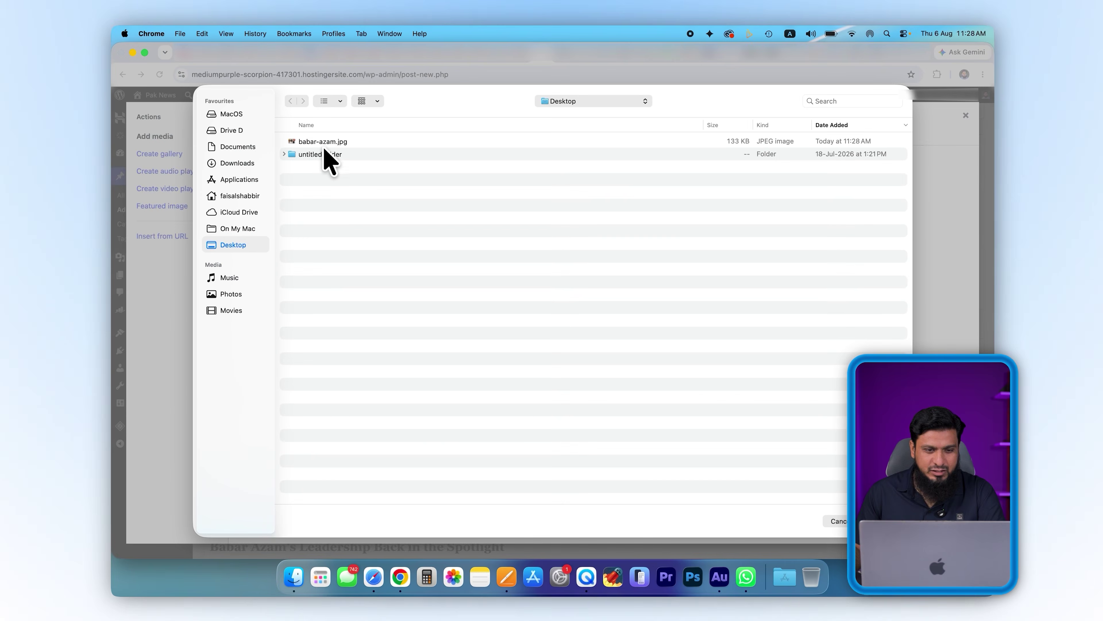
left_click(324, 146)
key("Return")
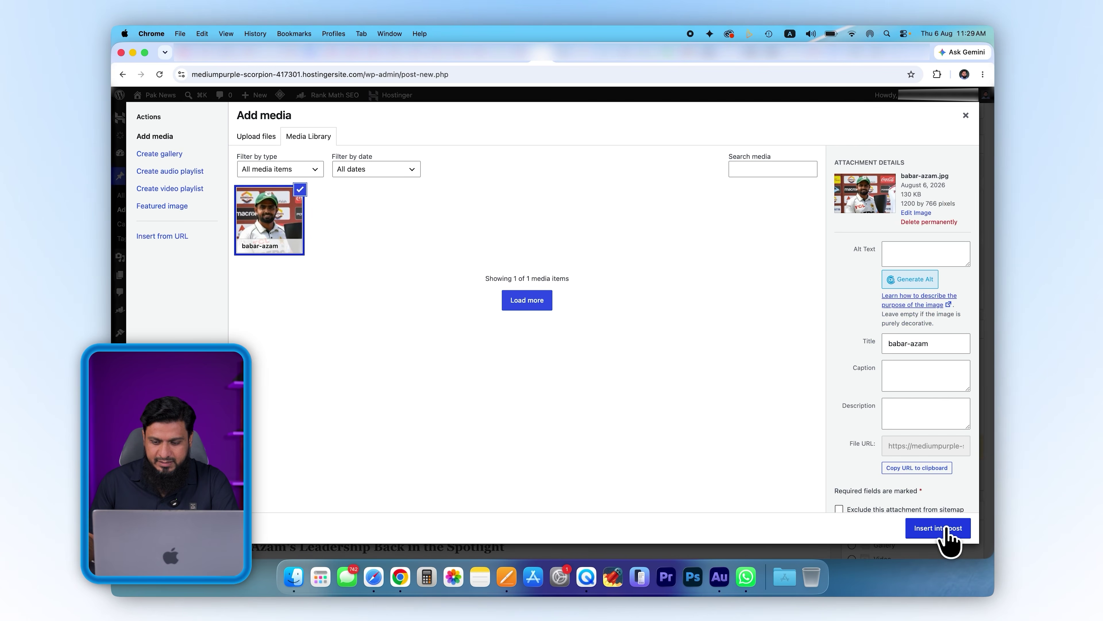
left_click(946, 528)
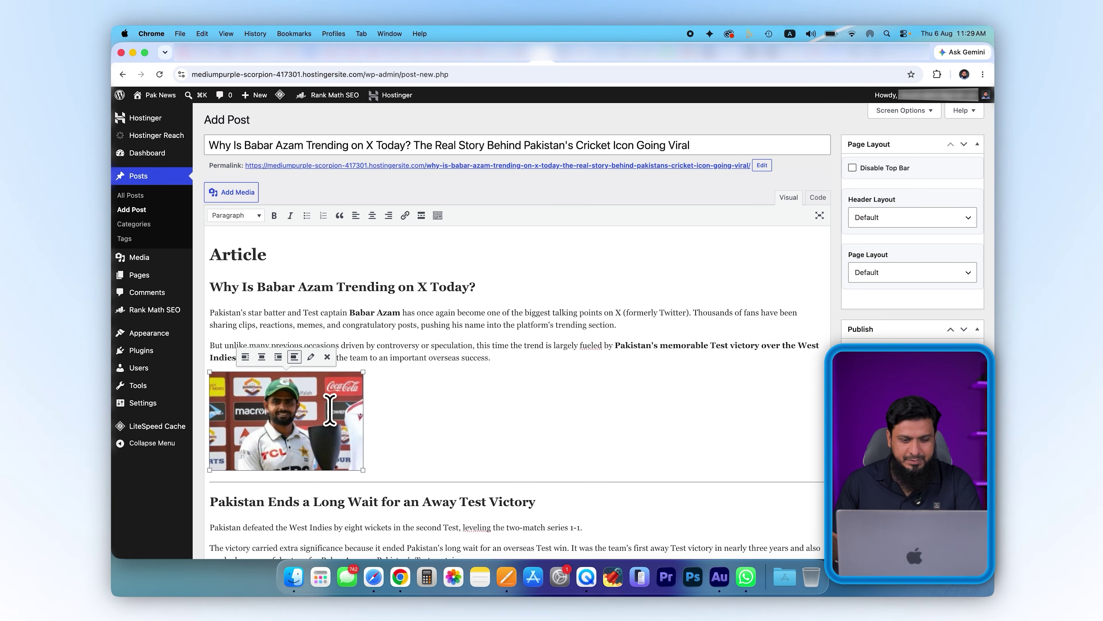
left_click_drag(363, 469, 487, 479)
scroll(521, 429, "down", 2)
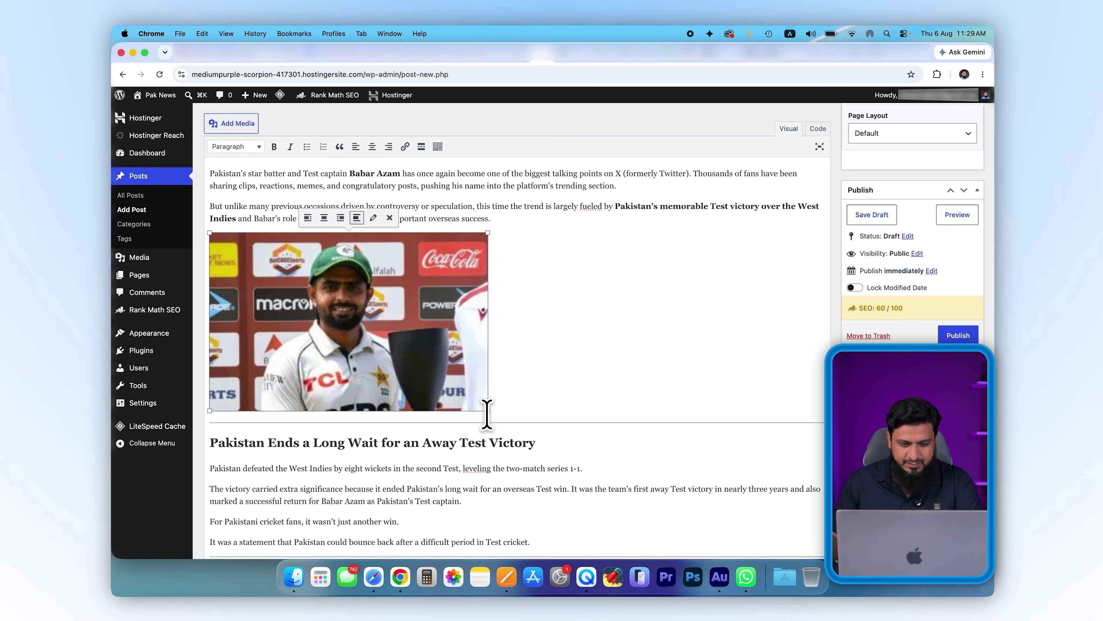
Shorten the post's permalink slug to "why-is-babar-azam-trending"
scroll(731, 193, "up", 3)
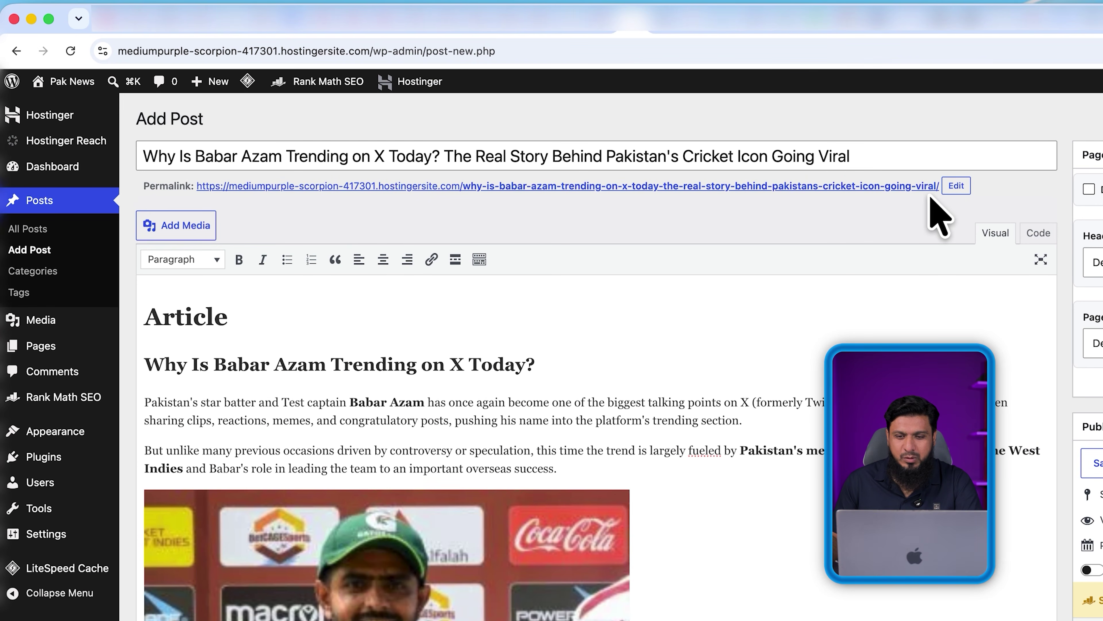
left_click(956, 187)
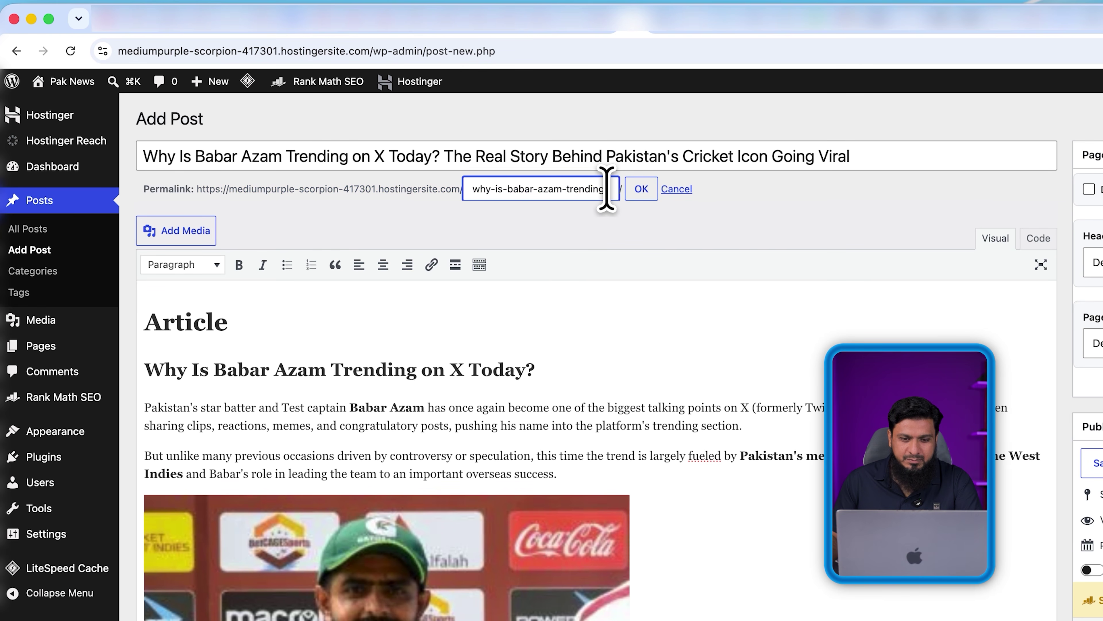
key("super+a")
type("why-is-babar-azam-trending")
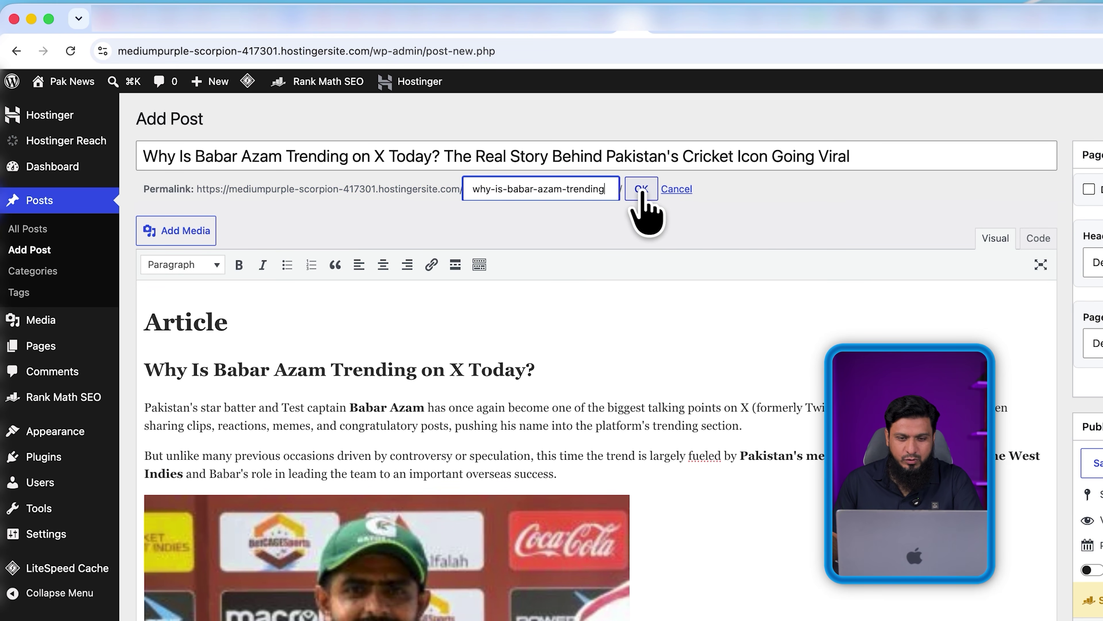
left_click(641, 190)
Publish the Babar Azam post
scroll(739, 478, "down", 5)
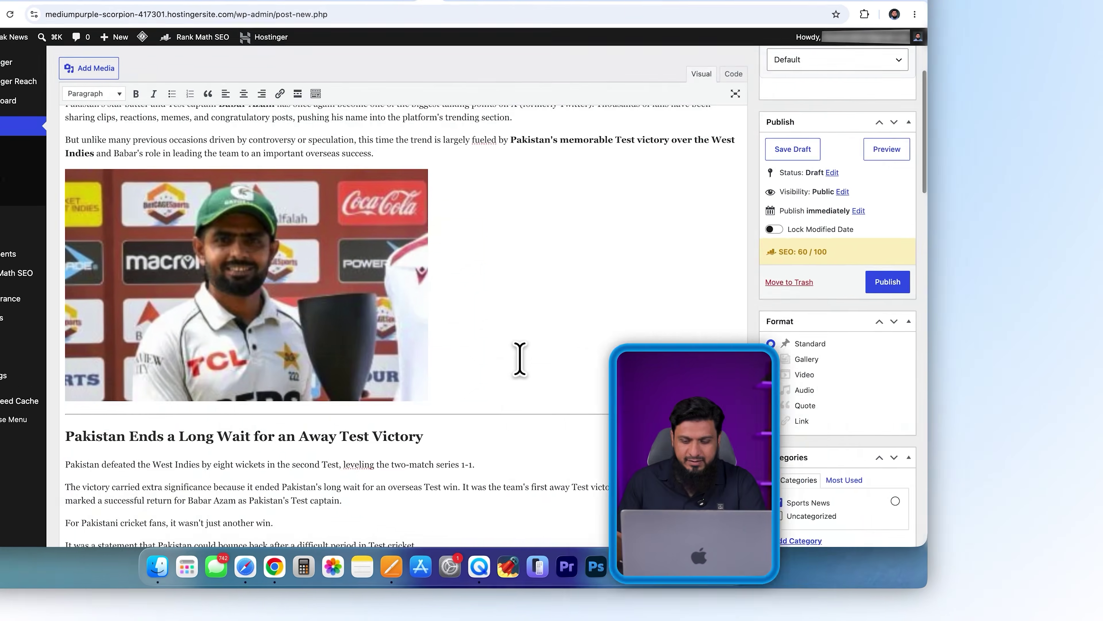
scroll(520, 358, "up", 2)
left_click(887, 282)
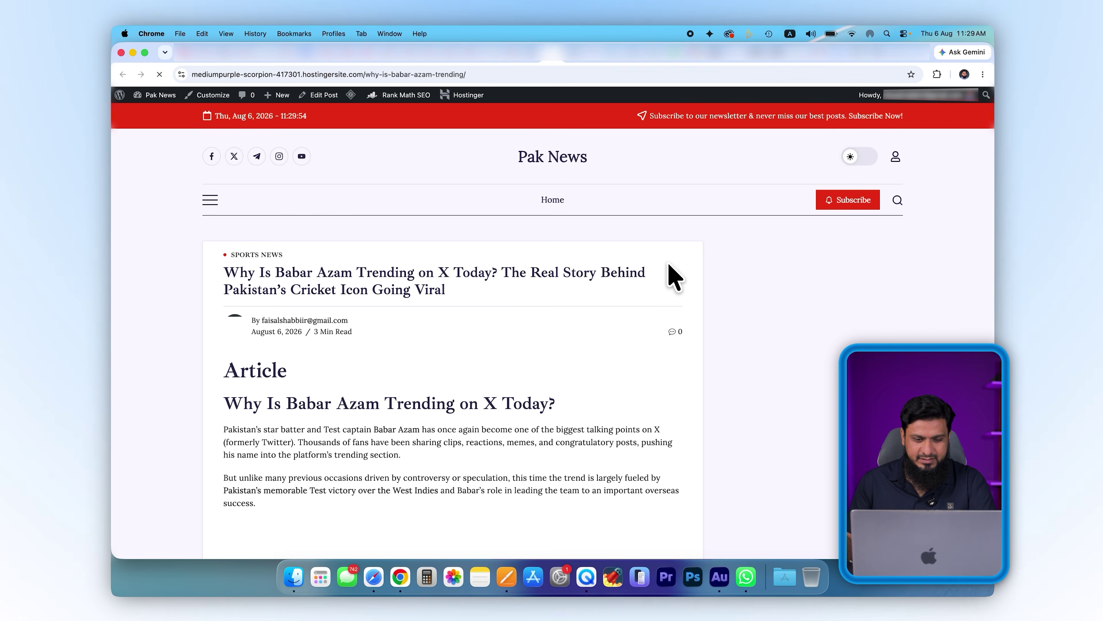
Review the published post down to its comment form and sidebar, and check how the site's home page lists it
scroll(669, 270, "down", 20)
scroll(667, 263, "down", 6)
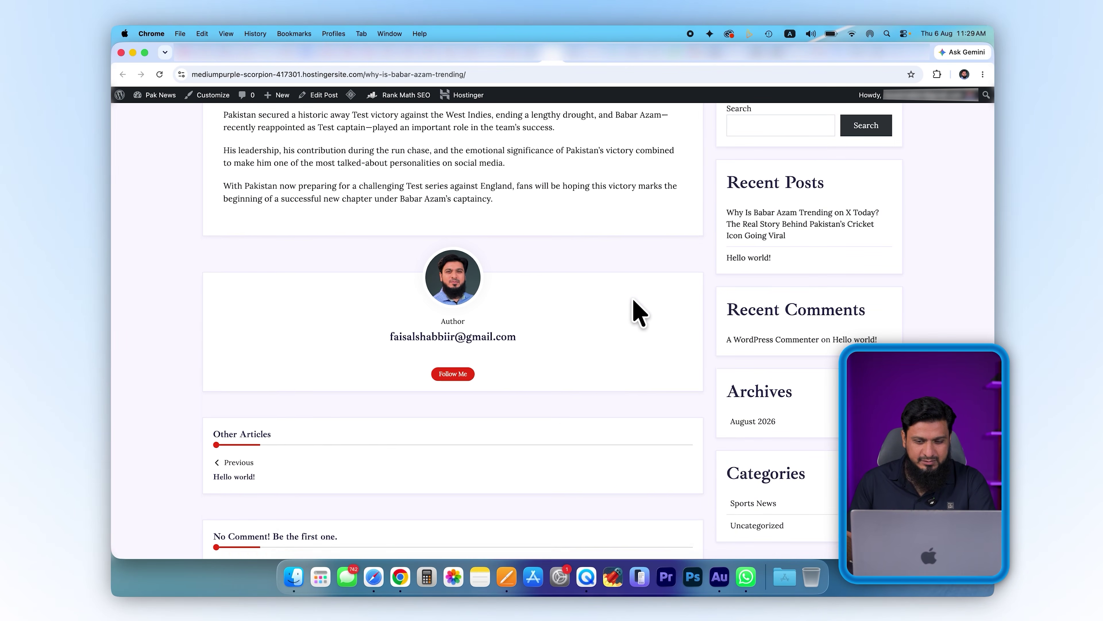
scroll(636, 304, "down", 9)
scroll(753, 454, "up", 2)
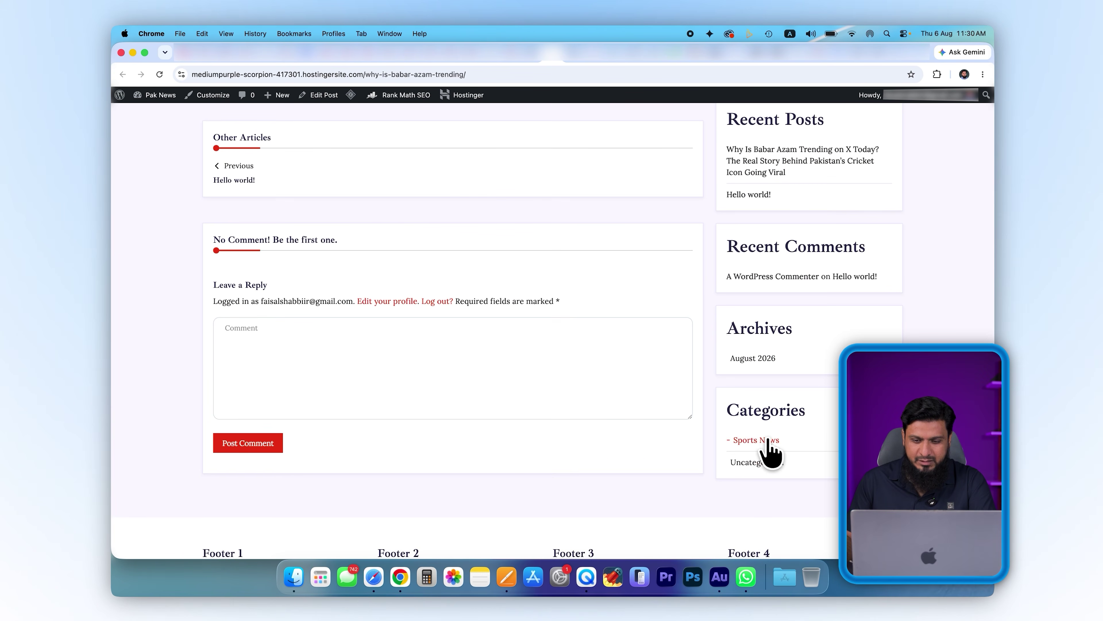
scroll(751, 369, "up", 20)
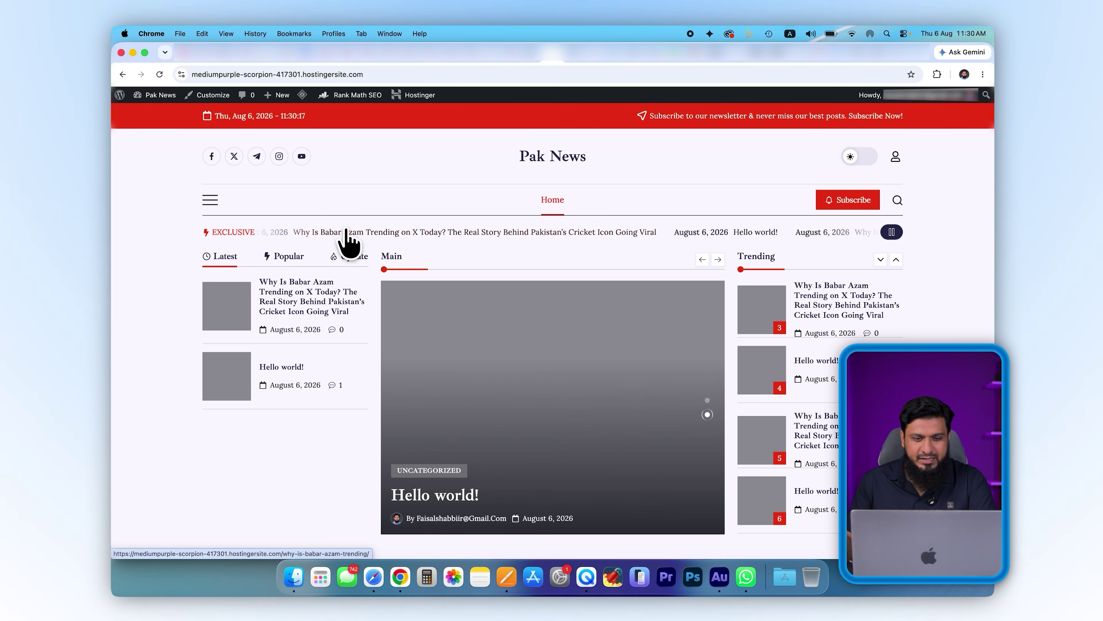
left_click(591, 291)
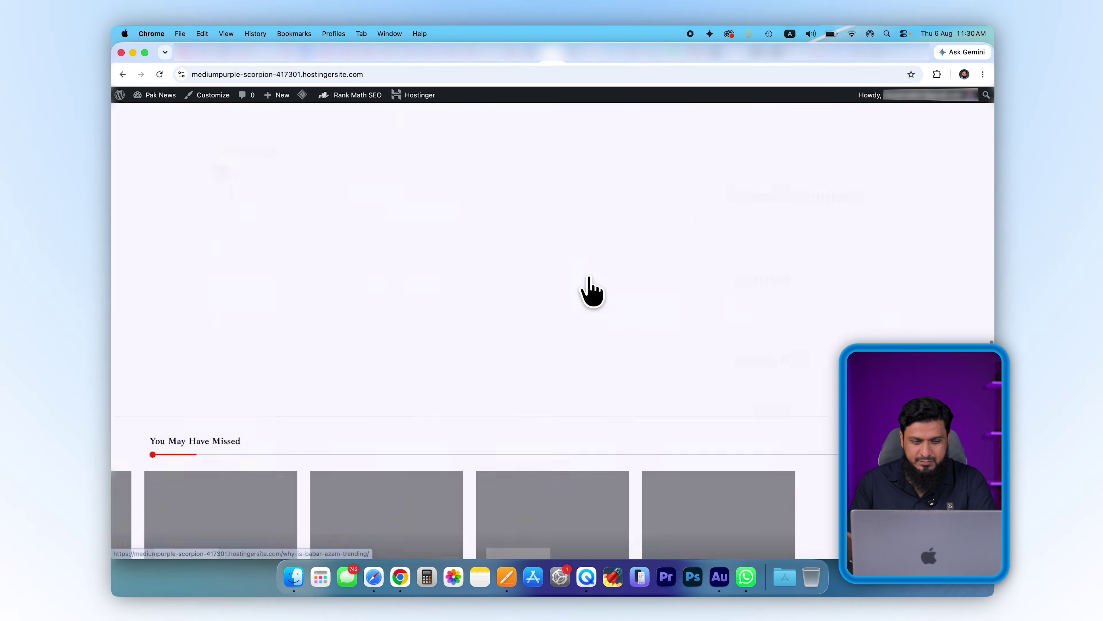
scroll(591, 291, "down", 5)
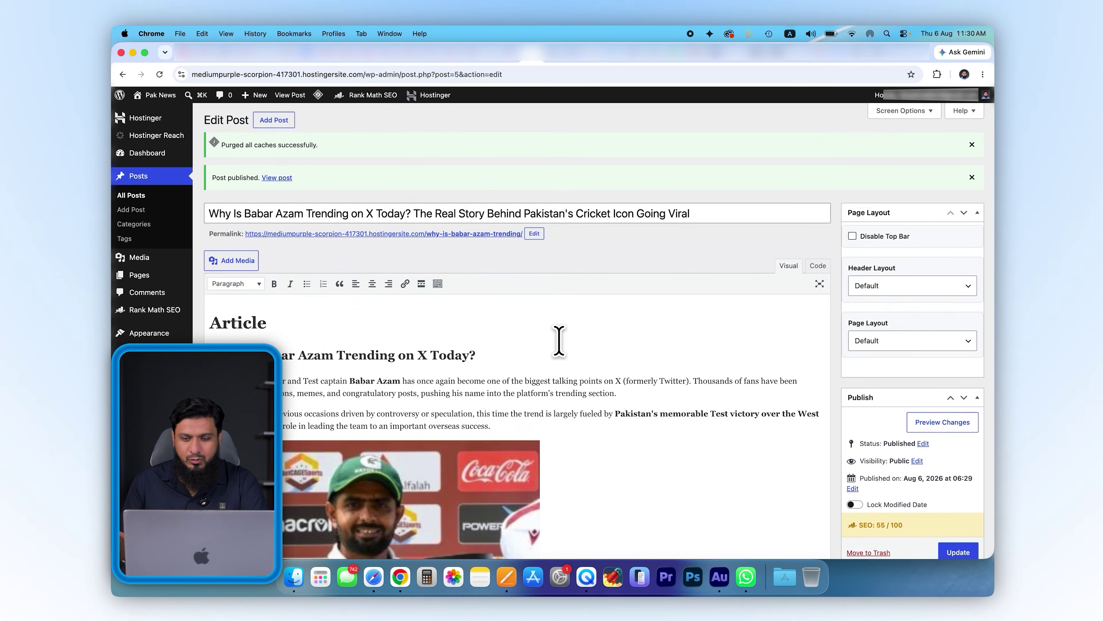
Set the babar-azam photo from the media library as the post's featured image and update the post
scroll(555, 340, "down", 15)
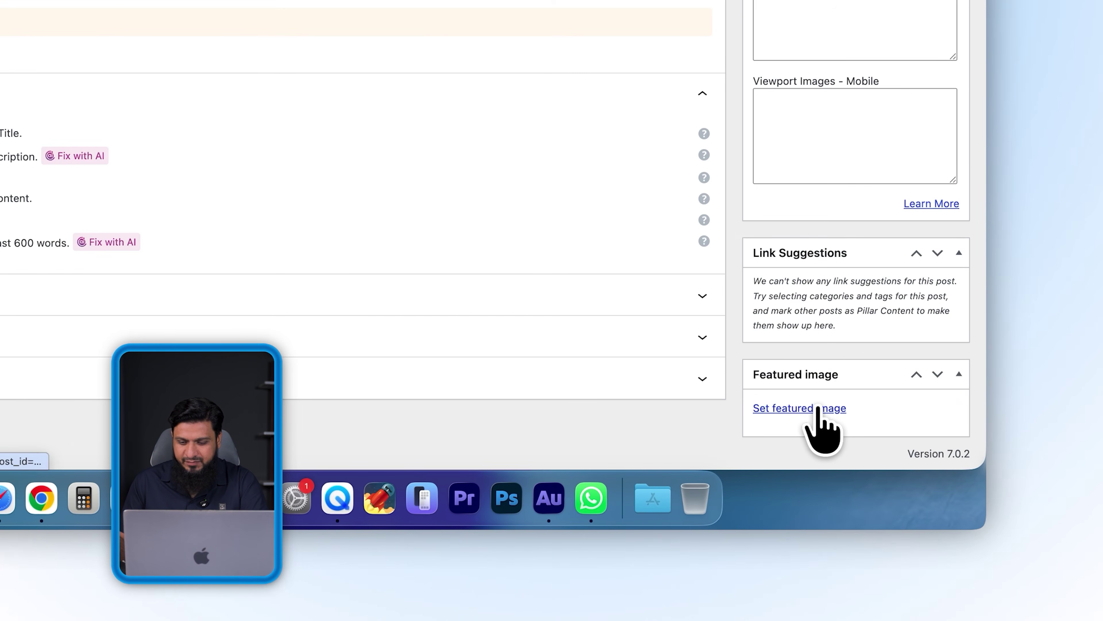
left_click(817, 408)
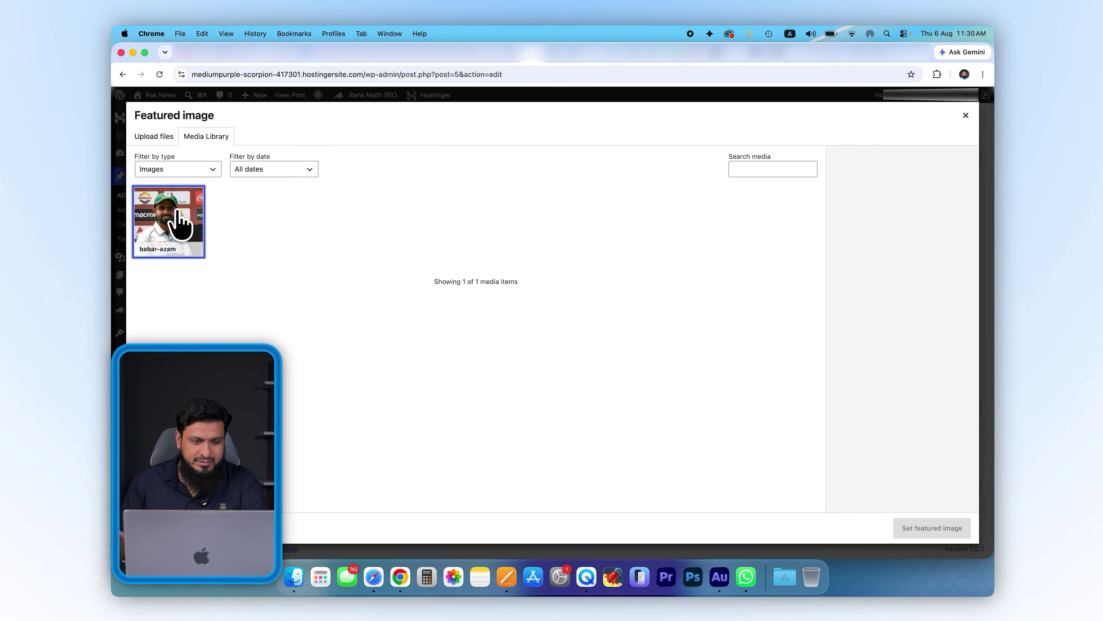
left_click(178, 211)
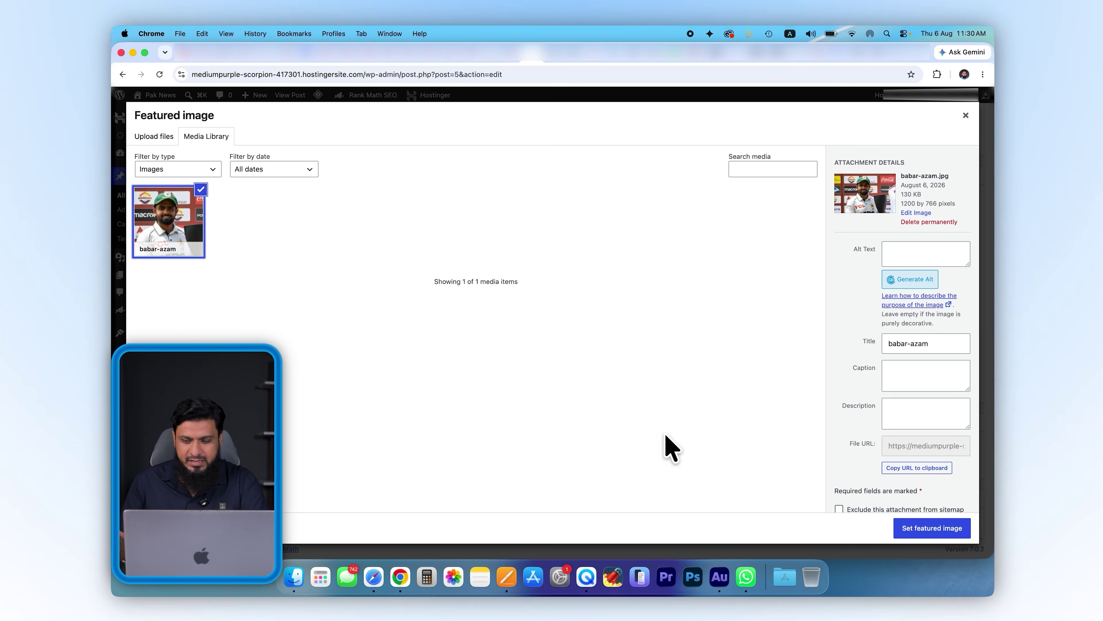
left_click(936, 536)
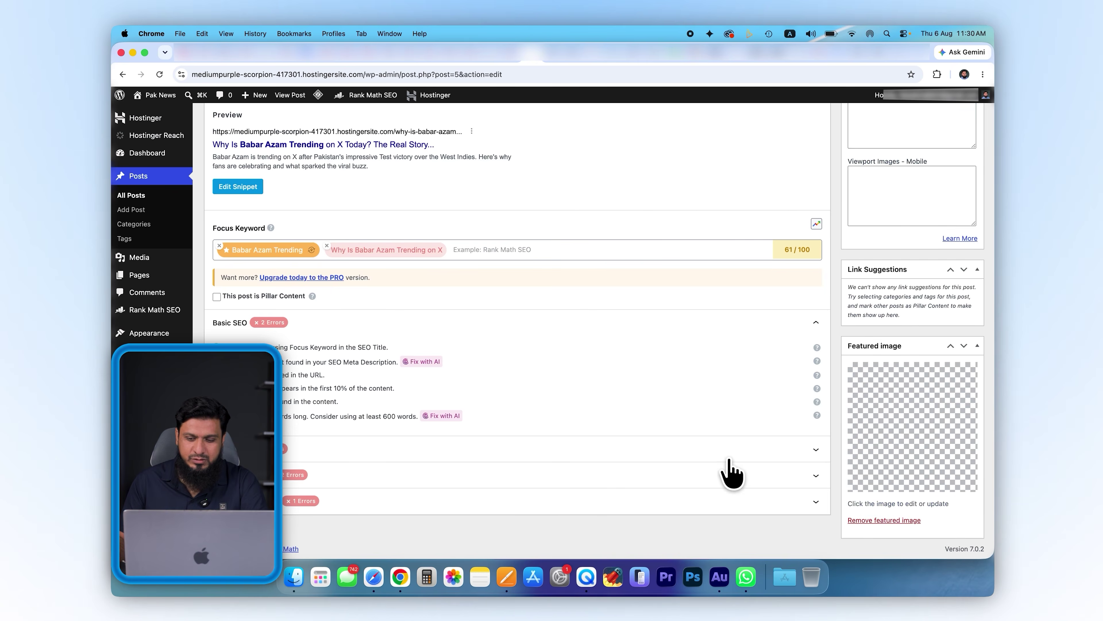
scroll(782, 391, "up", 20)
scroll(889, 363, "down", 4)
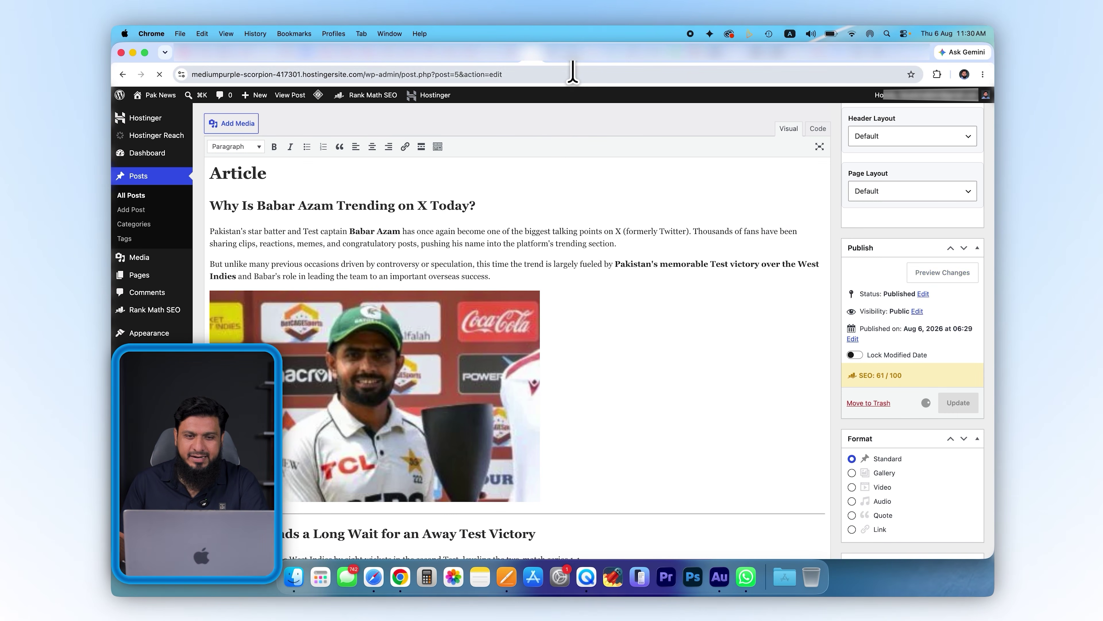
Reload the Pak News home page and check the post's featured image in its sections down to the footer
left_click(554, 53)
left_click(159, 75)
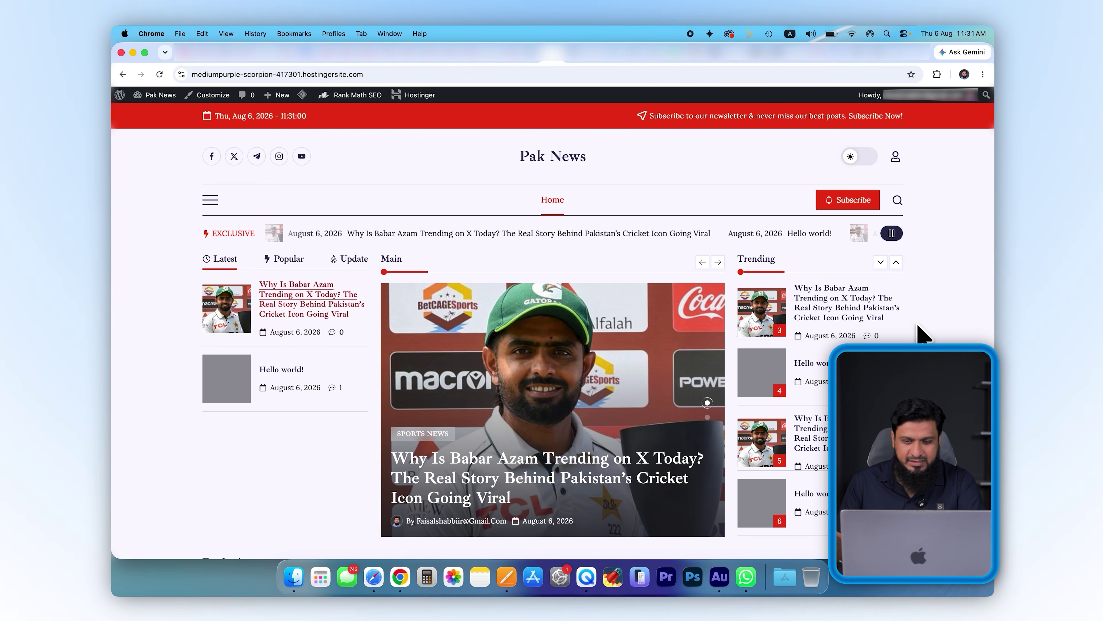
scroll(603, 378, "down", 15)
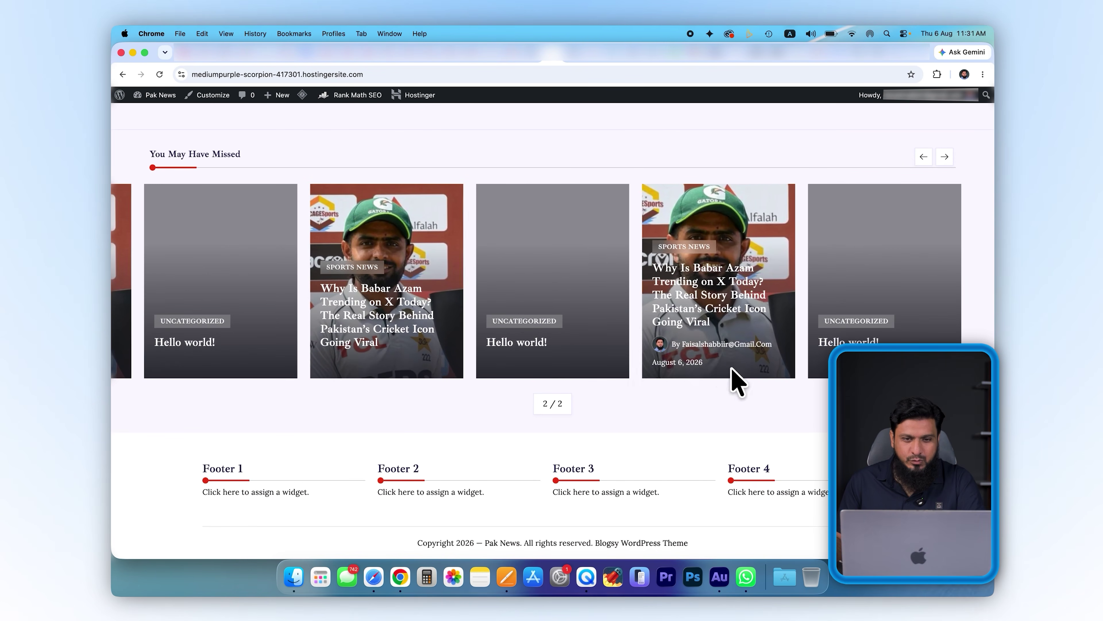
scroll(732, 369, "up", 15)
Look through the ProPakistani, Startup Pakistan, Ministry of Commerce and TechCrunch home pages as examples of websites
left_click(531, 57)
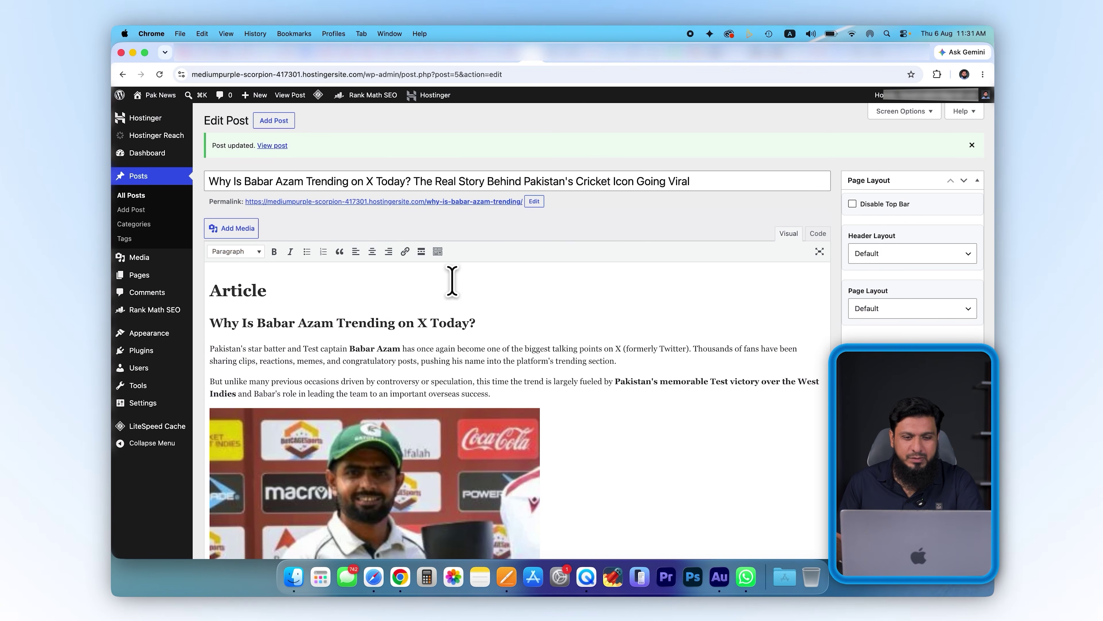
left_click(613, 56)
scroll(582, 305, "down", 15)
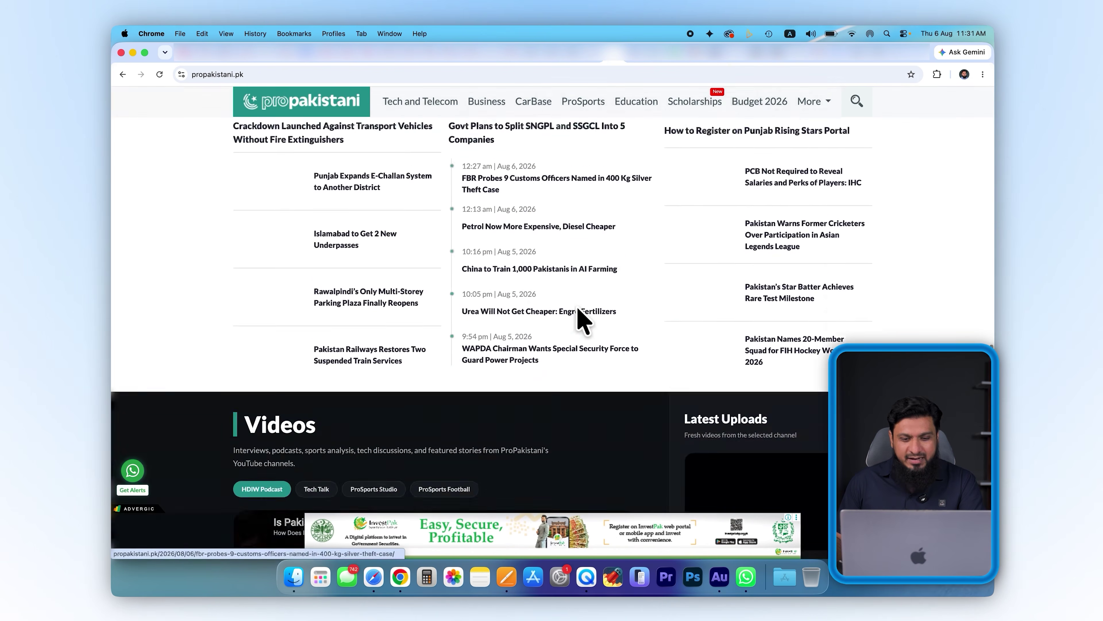
scroll(582, 317, "up", 10)
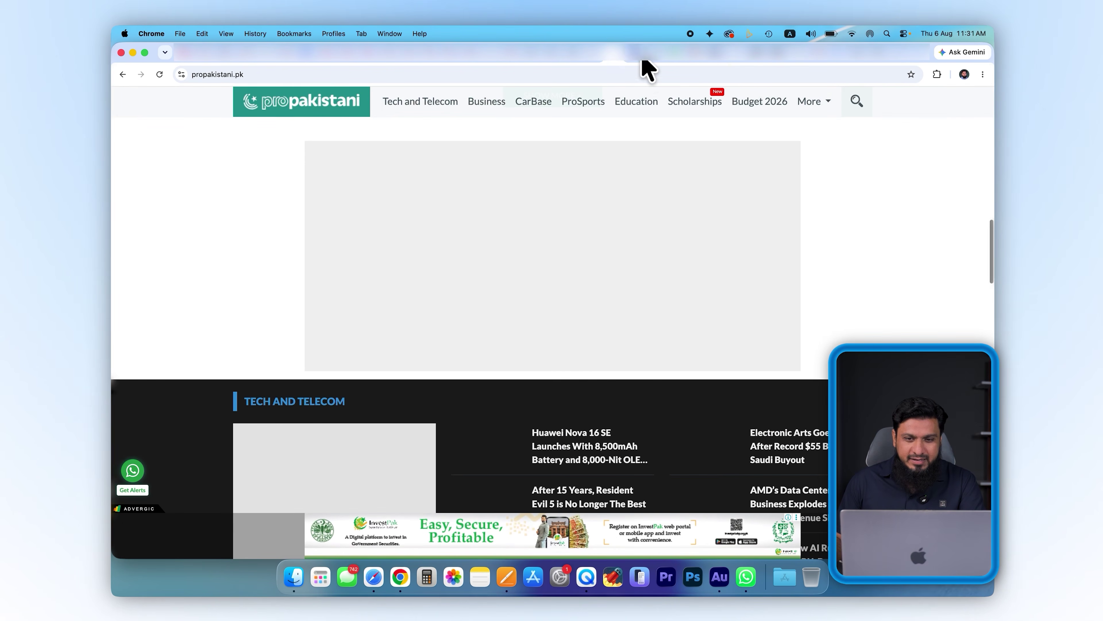
left_click(636, 56)
scroll(695, 261, "down", 10)
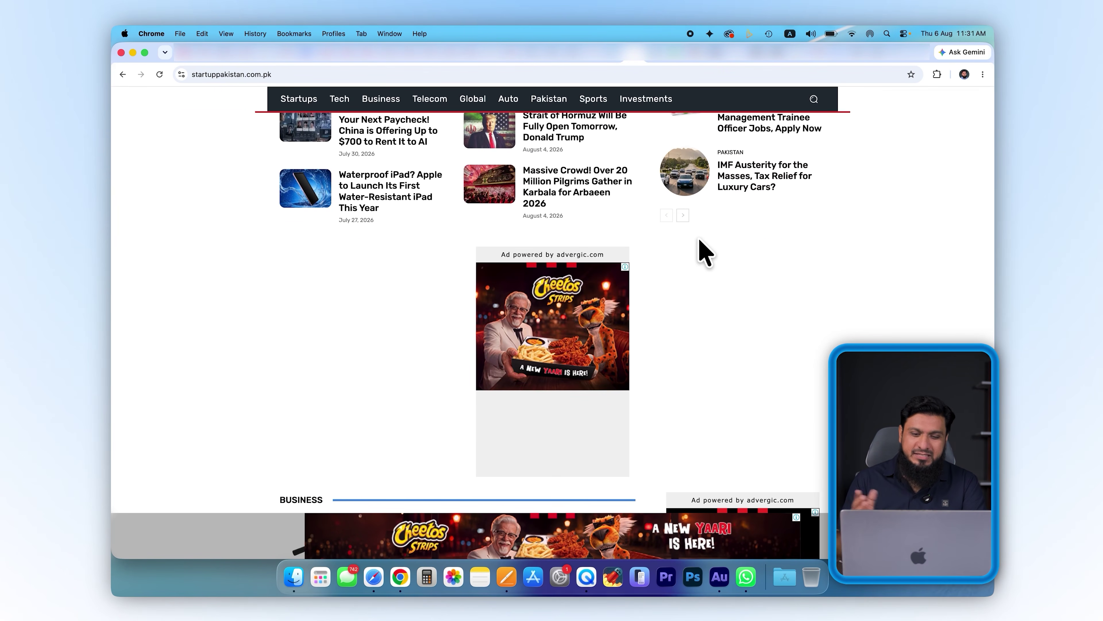
left_click(658, 57)
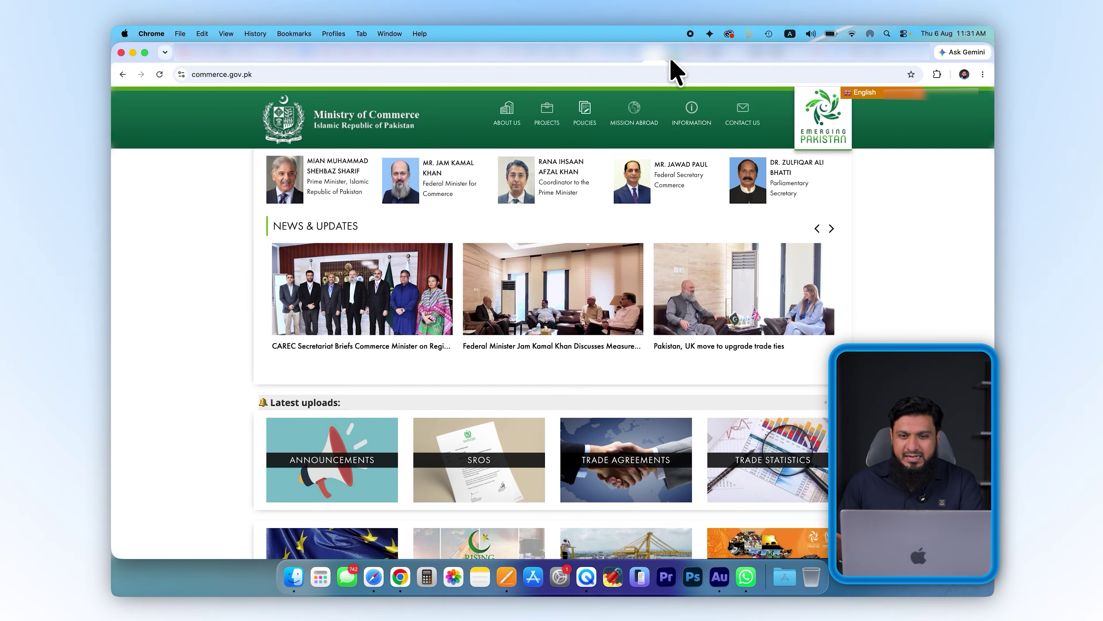
left_click(673, 61)
scroll(552, 304, "down", 15)
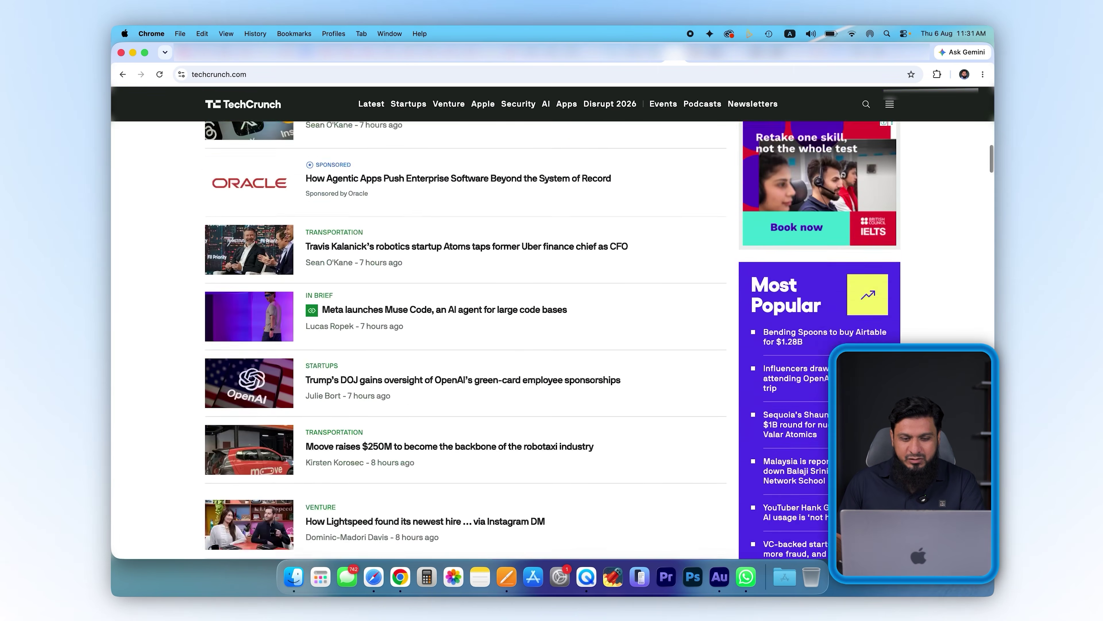
Examine the SkillsVenture training site and the CMShop online store as further examples, and return to the post editor
left_click(712, 60)
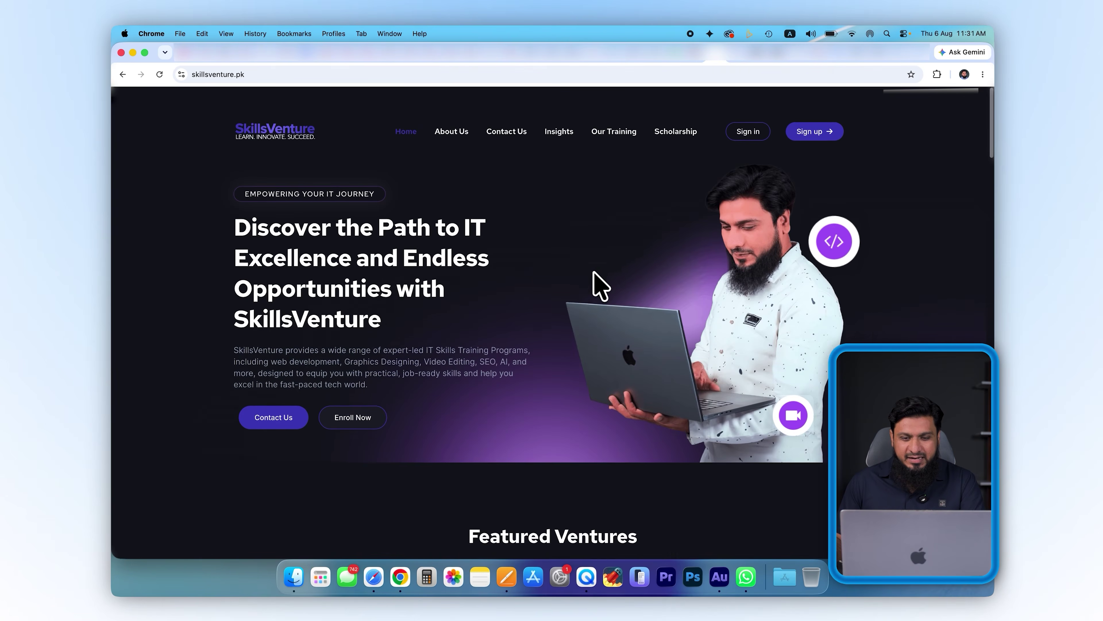
scroll(599, 283, "down", 8)
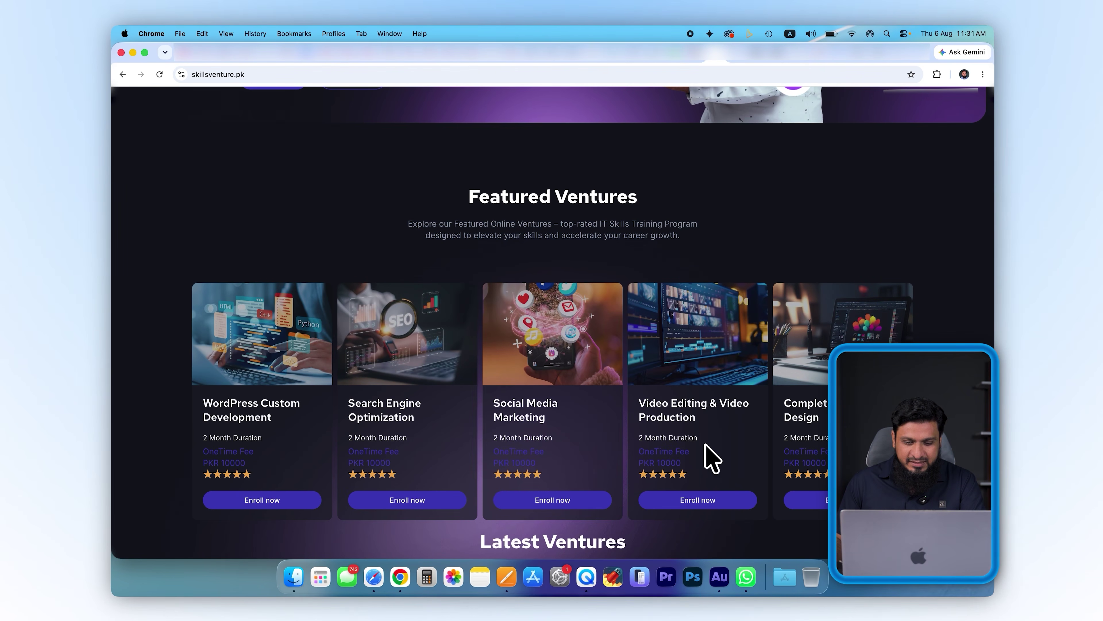
scroll(712, 456, "down", 15)
scroll(711, 456, "up", 20)
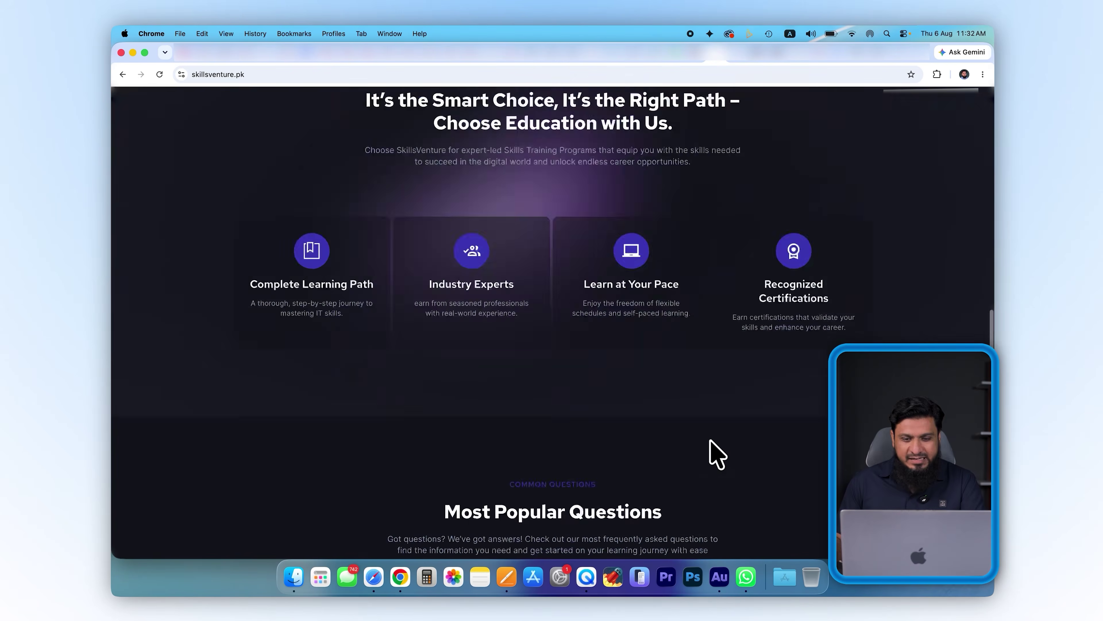
left_click(738, 53)
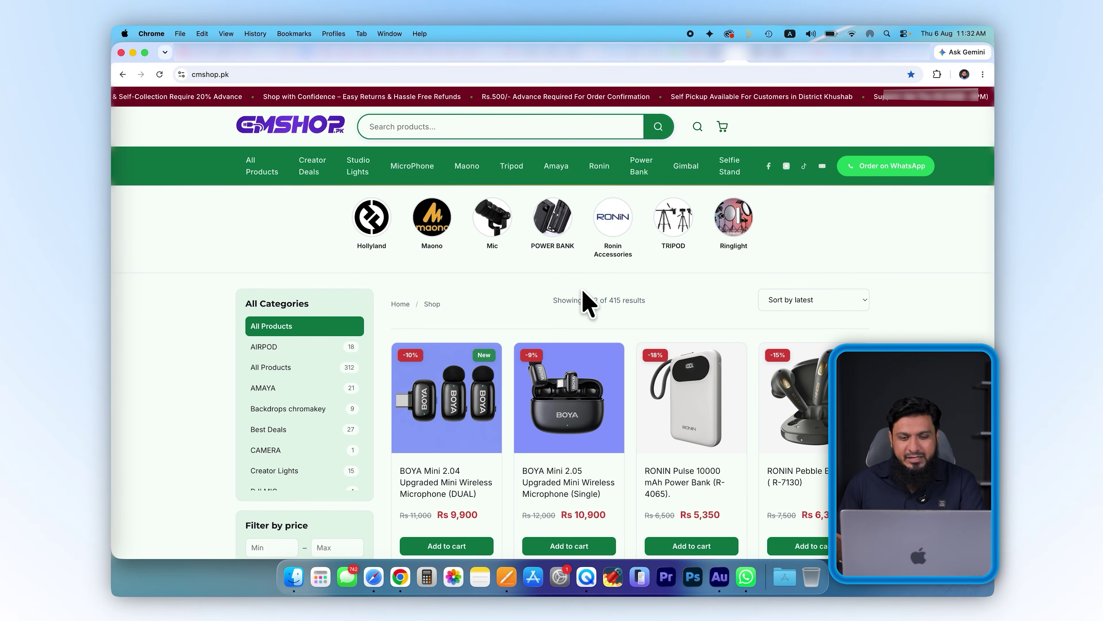
scroll(651, 278, "down", 10)
scroll(703, 298, "down", 8)
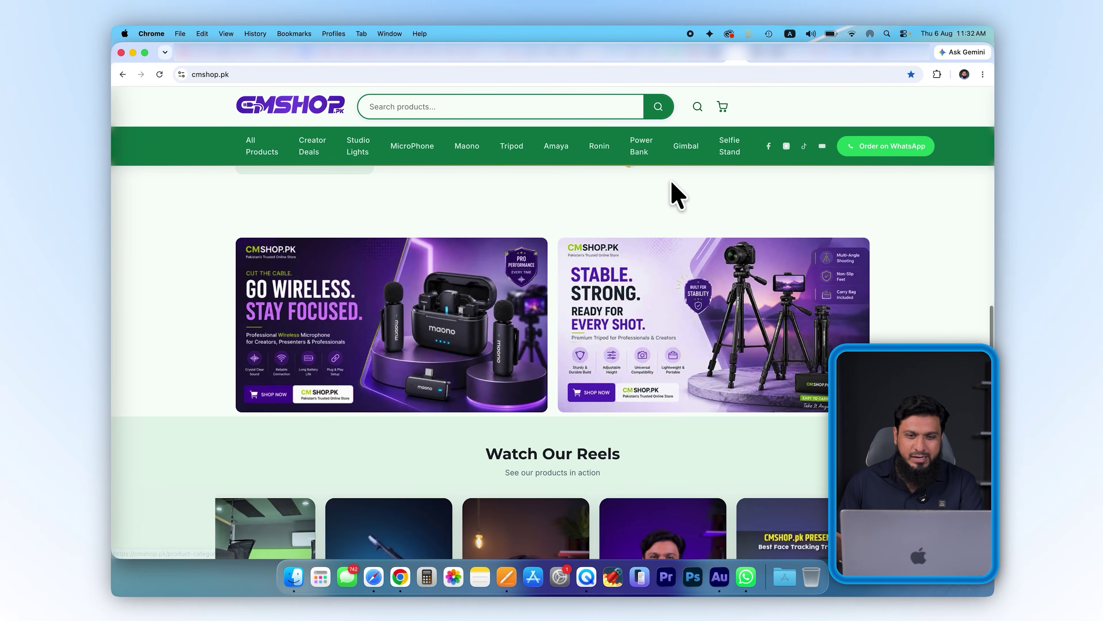
left_click(529, 53)
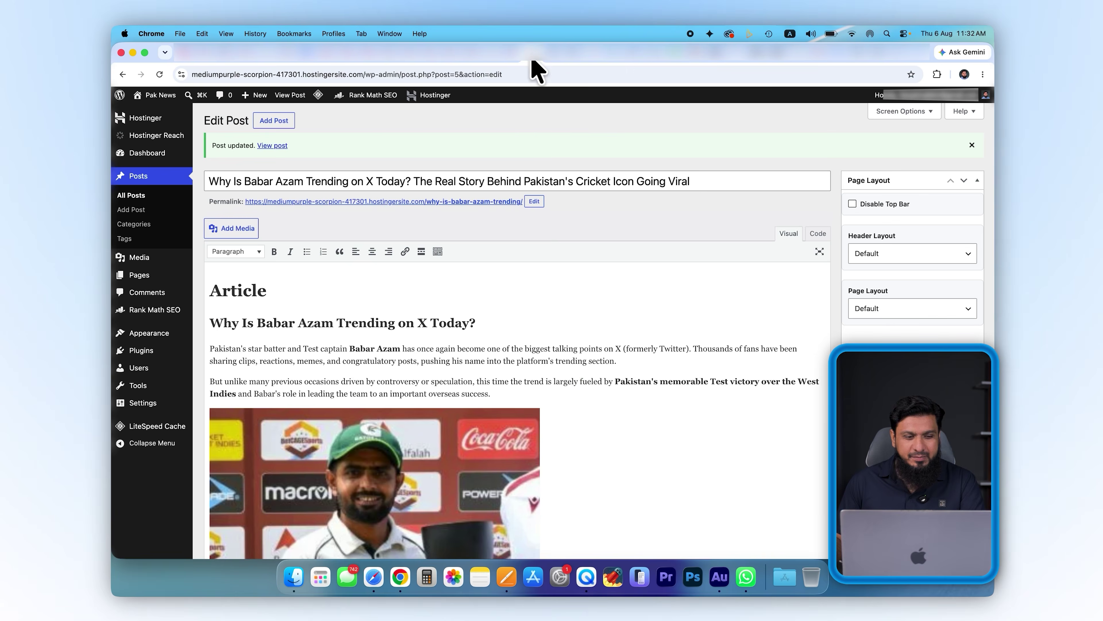
Find the WooCommerce plugin in the plugin directory and install it on the site
left_click(243, 367)
left_click(438, 40)
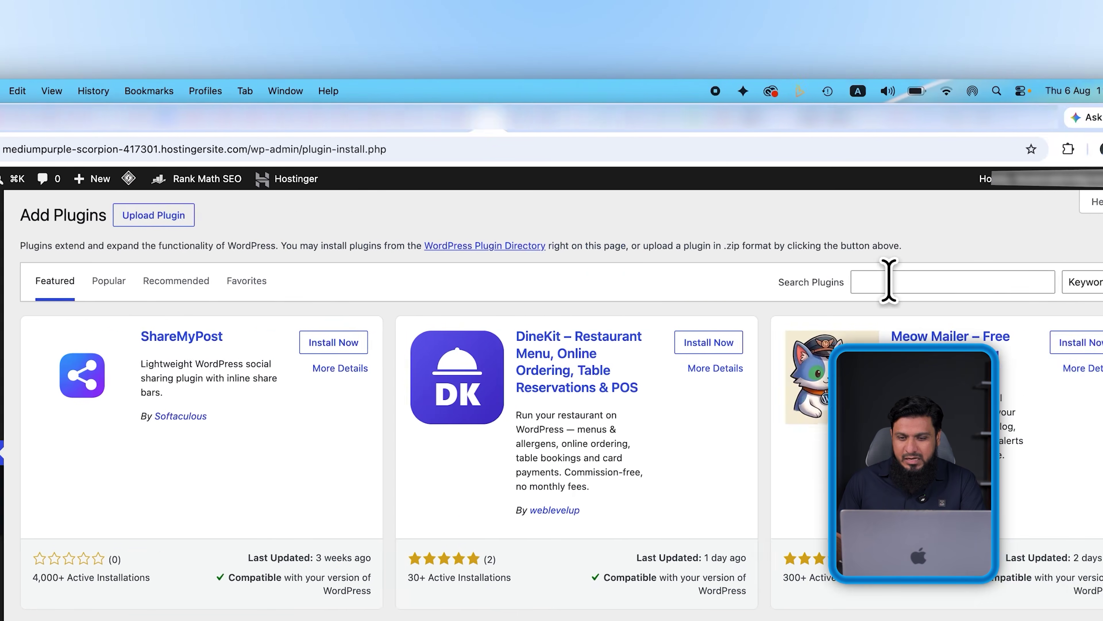
left_click(888, 282)
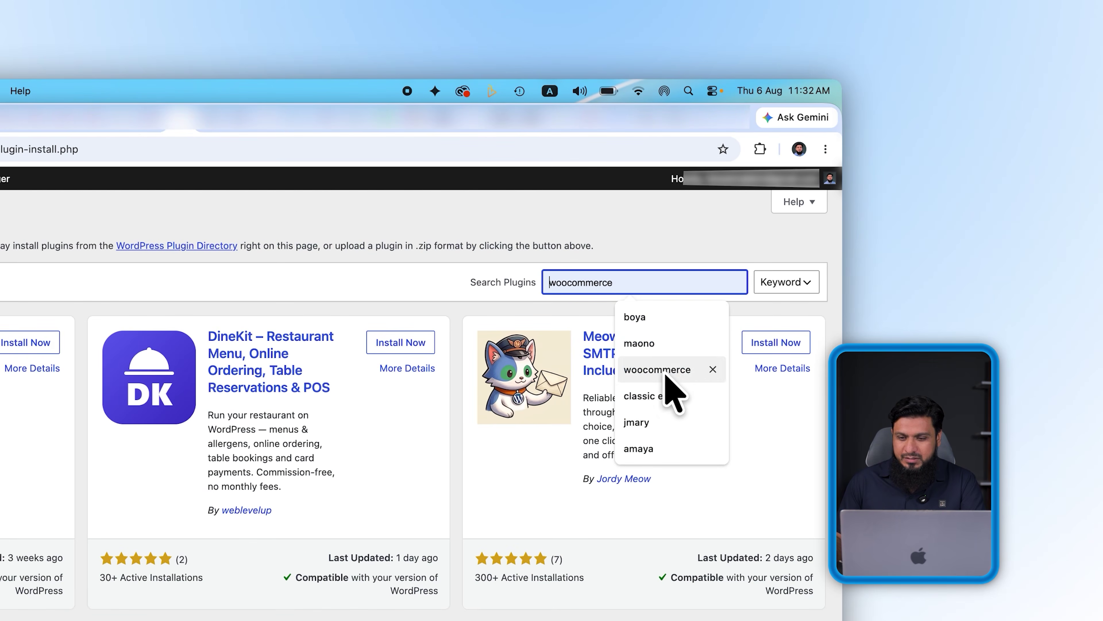
left_click(973, 372)
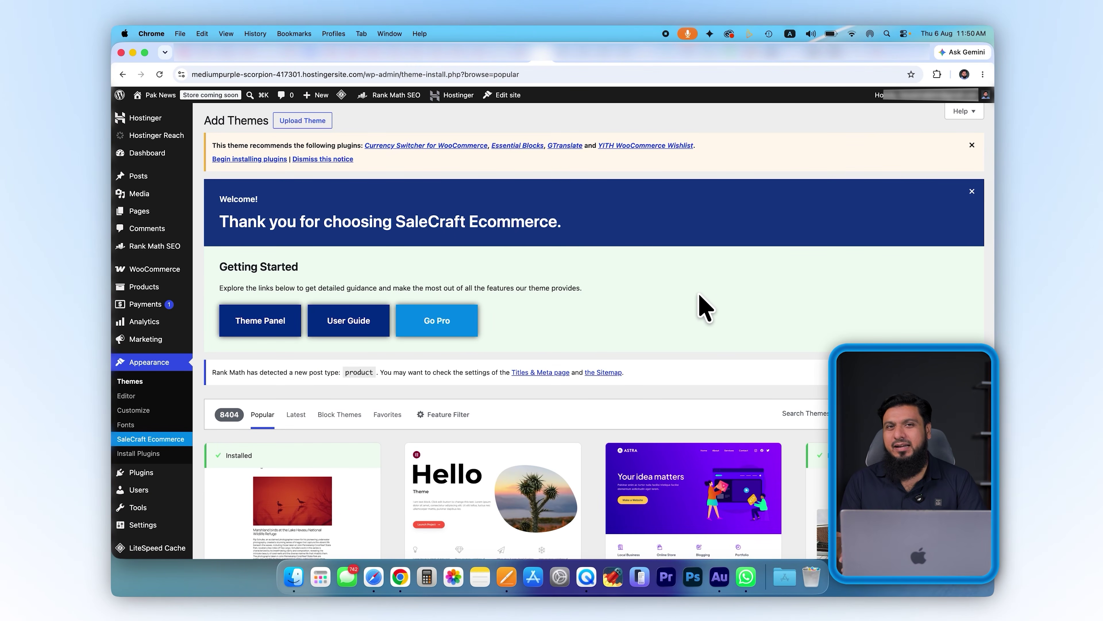
Search the theme directory for "ecommerce", then install and activate the Bosa Ecommerce Shop theme
left_click(871, 413)
left_click(895, 437)
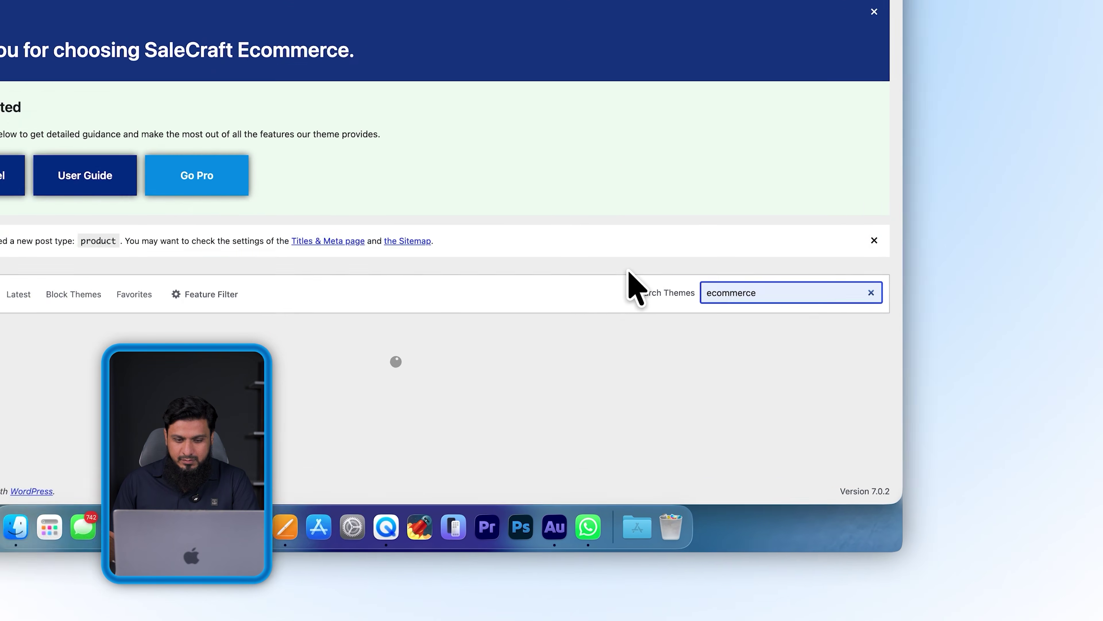
scroll(780, 377, "down", 10)
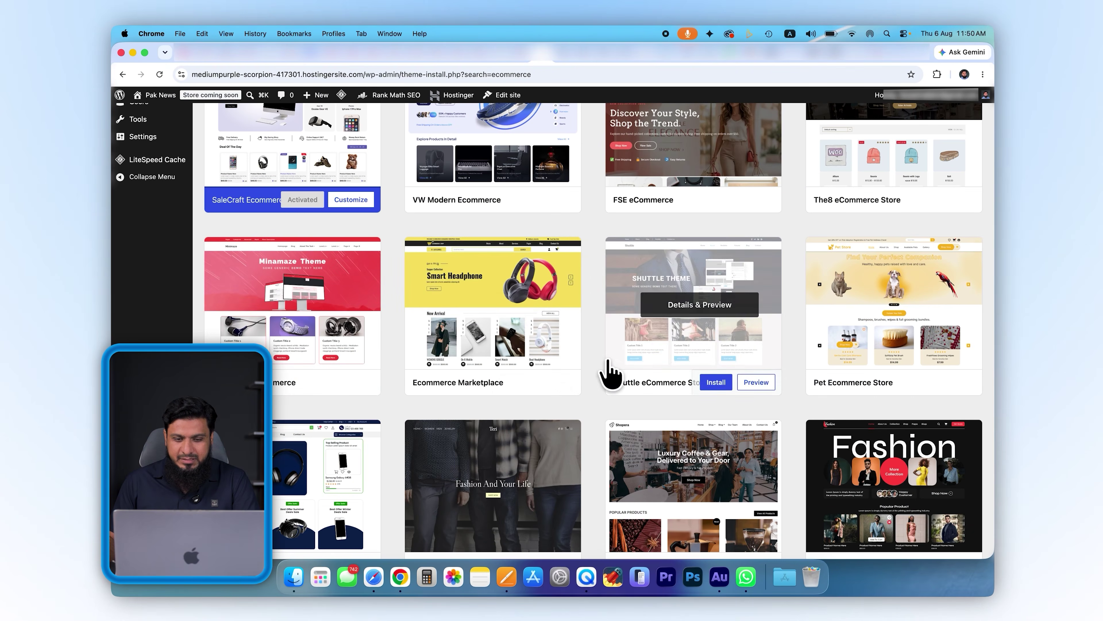
scroll(608, 375, "down", 6)
scroll(602, 350, "down", 15)
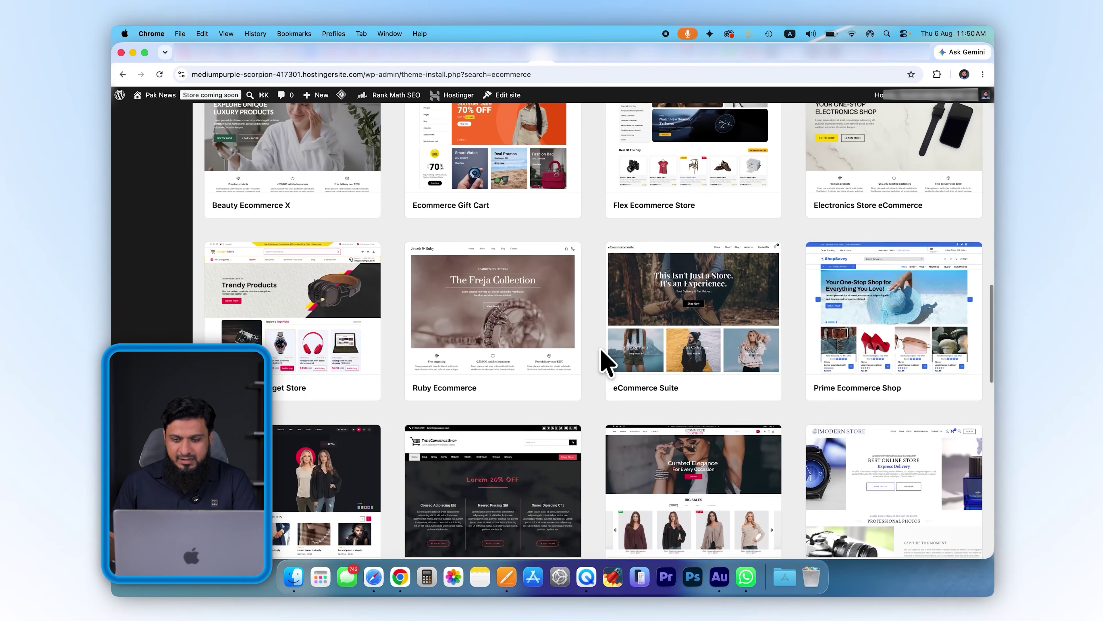
scroll(606, 358, "down", 5)
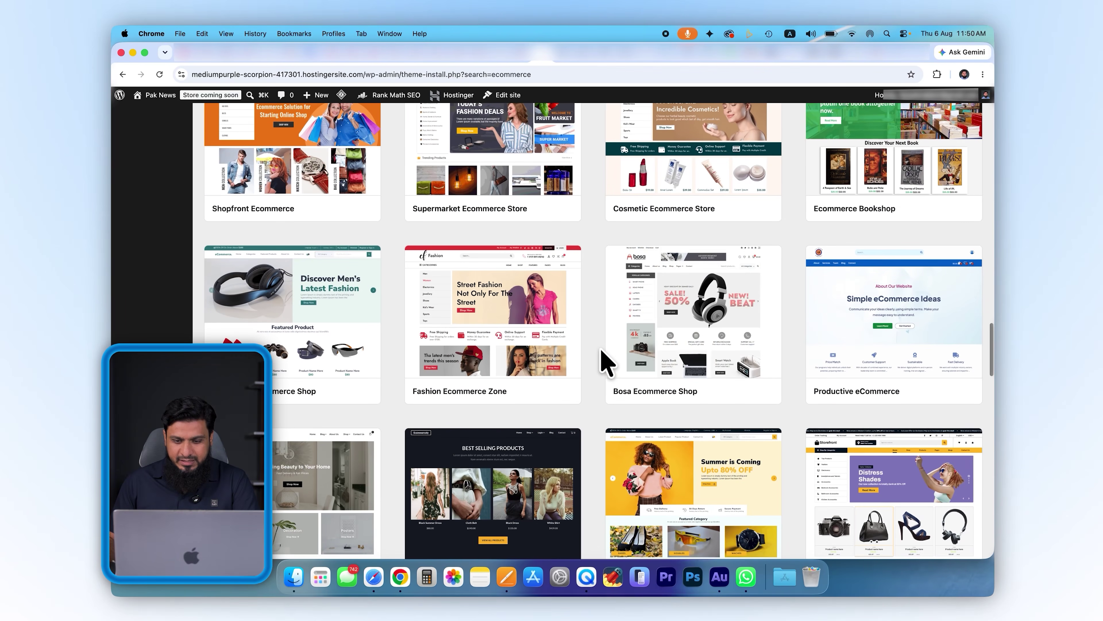
left_click(717, 391)
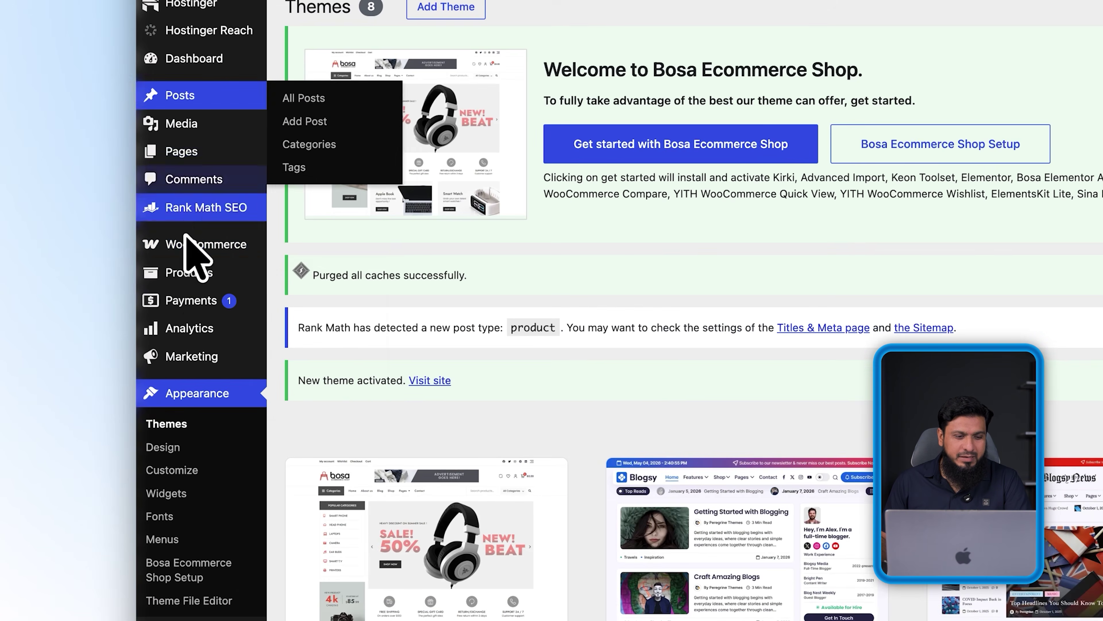
Start a new WooCommerce product
mouse_move(146, 283)
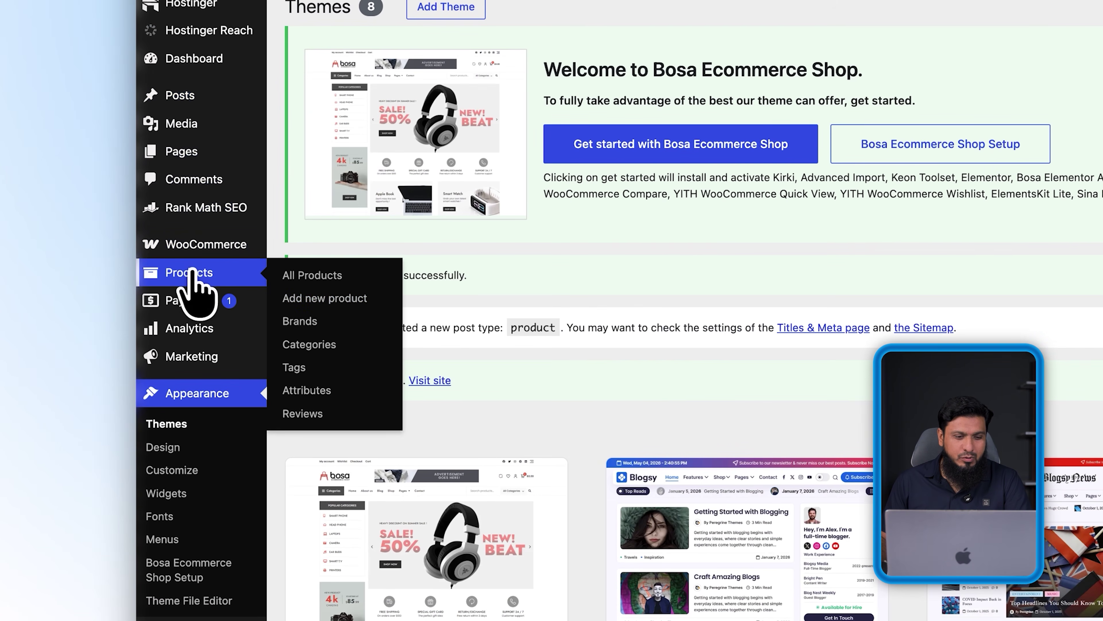
left_click(341, 298)
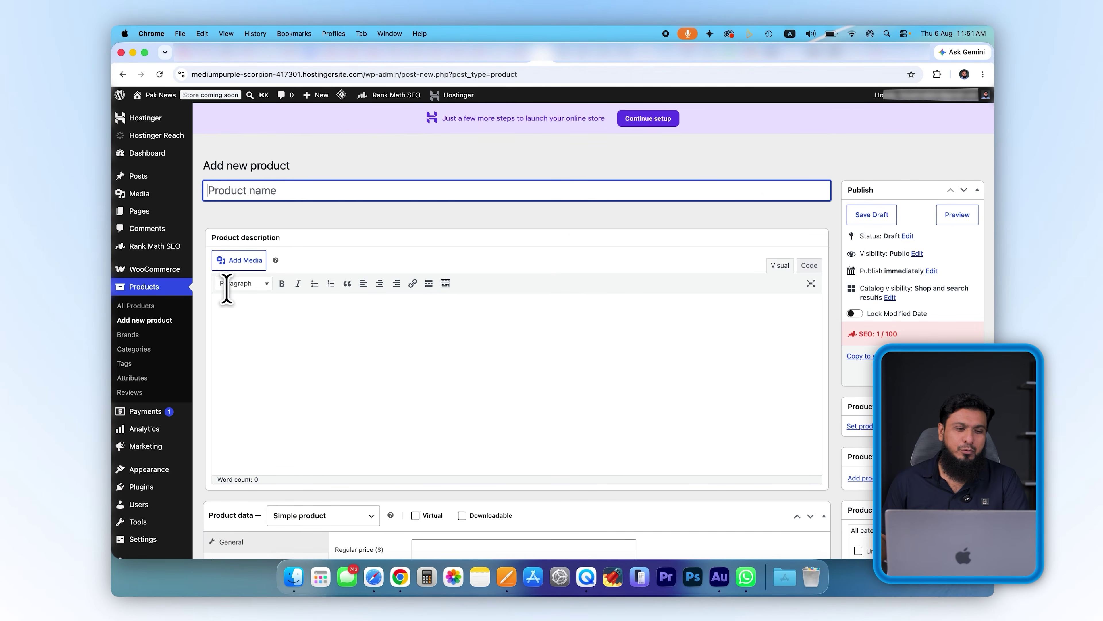
mouse_move(148, 185)
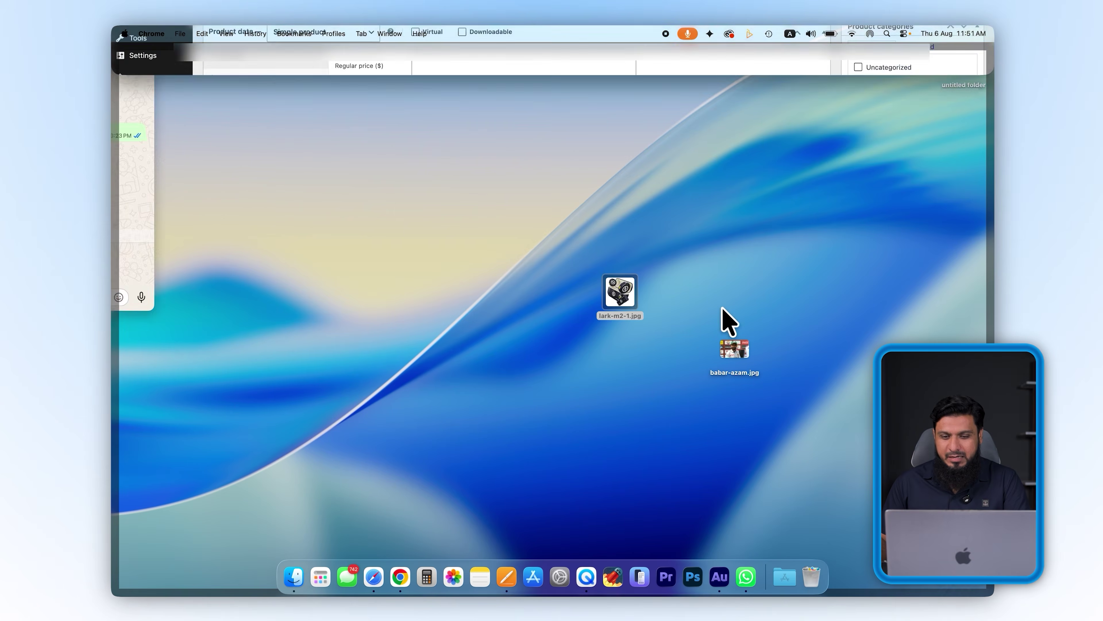
Preview the lark-m2-1.jpg image on the desktop and return to ChatGPT in the browser
left_click(623, 299)
key("space")
key("space")
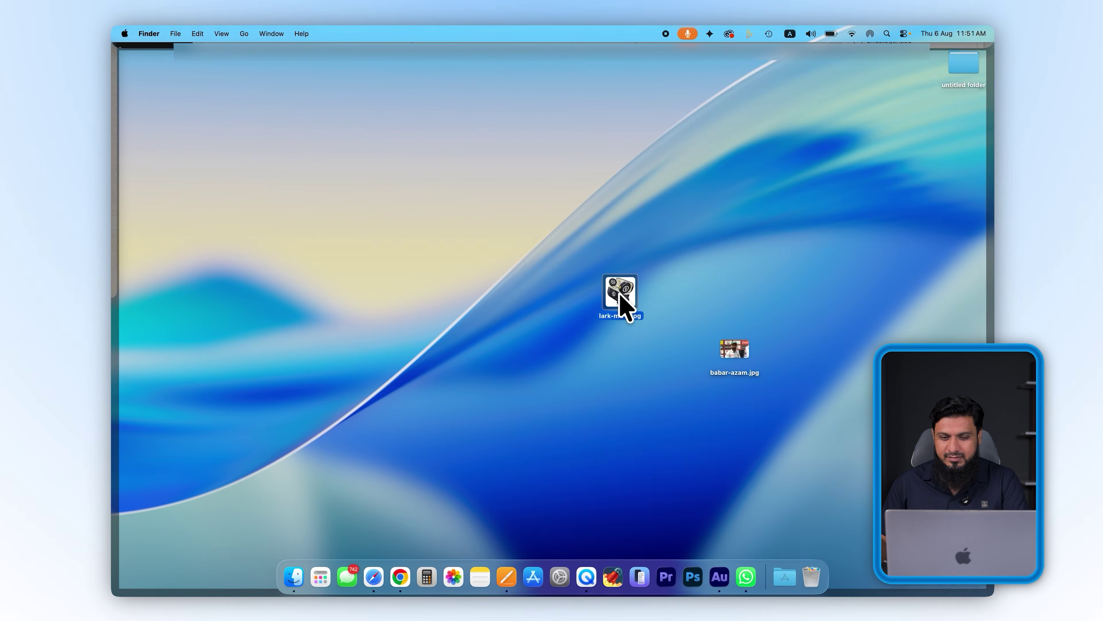
key("super+Tab")
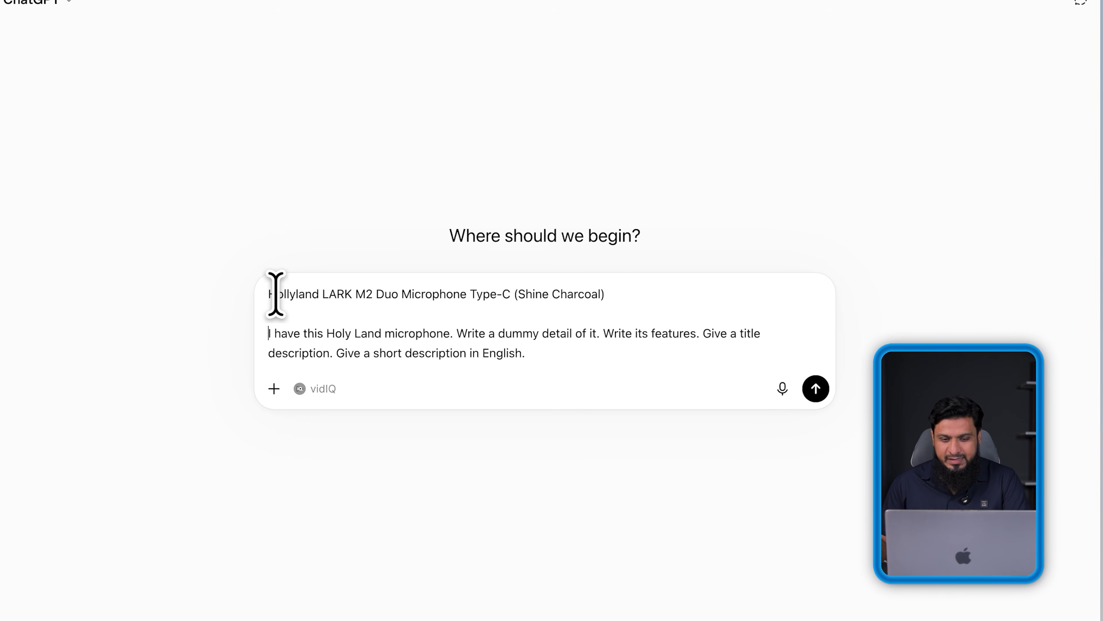
Send ChatGPT the prompt requesting a title, features, details and short description for the Hollyland LARK M2 Duo microphone, and review the answer
left_click_drag(277, 294, 595, 295)
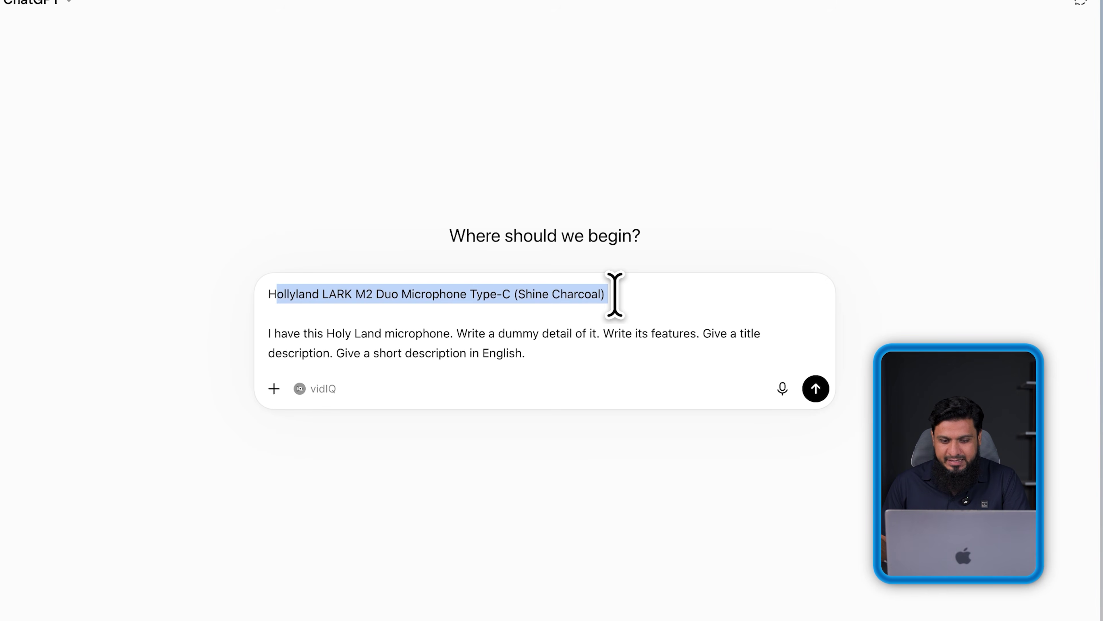
left_click_drag(333, 334, 647, 334)
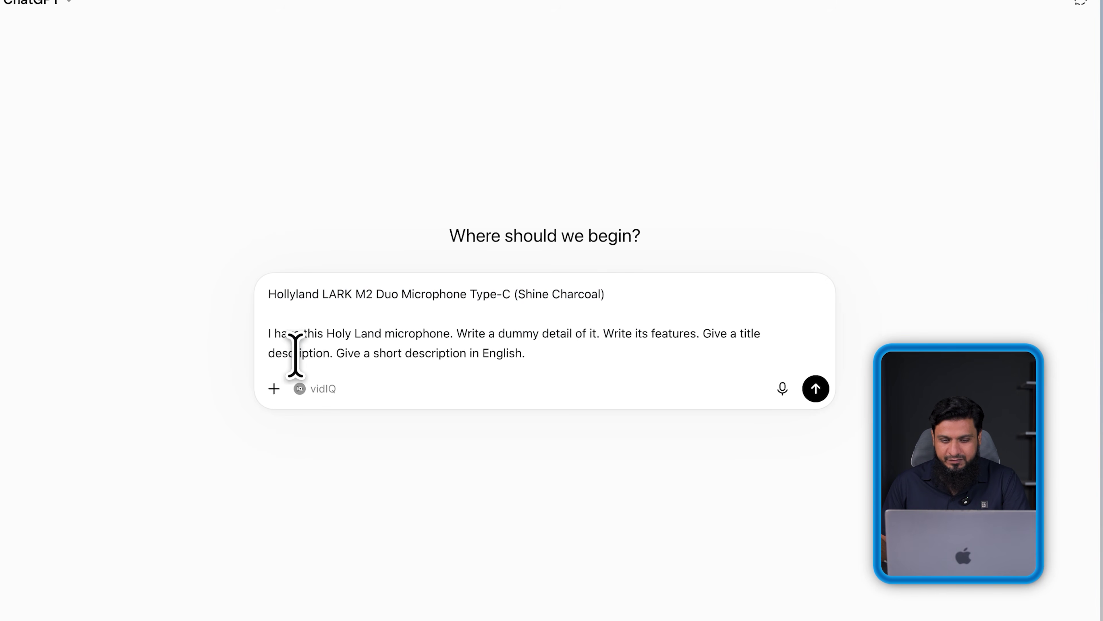
left_click_drag(295, 353, 575, 365)
left_click(816, 391)
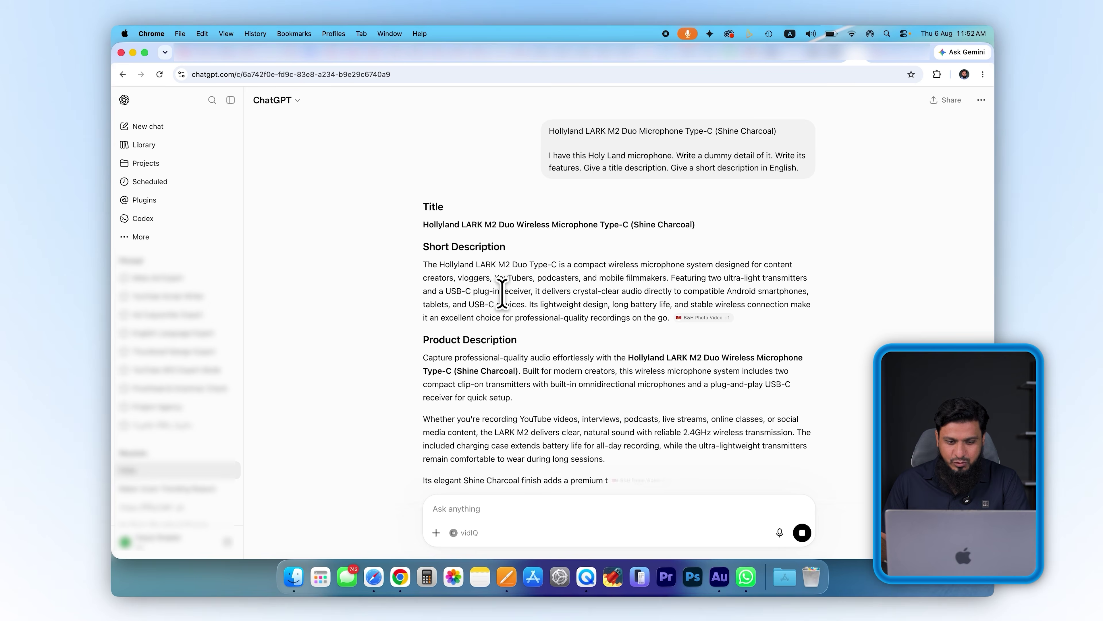
scroll(550, 261, "down", 10)
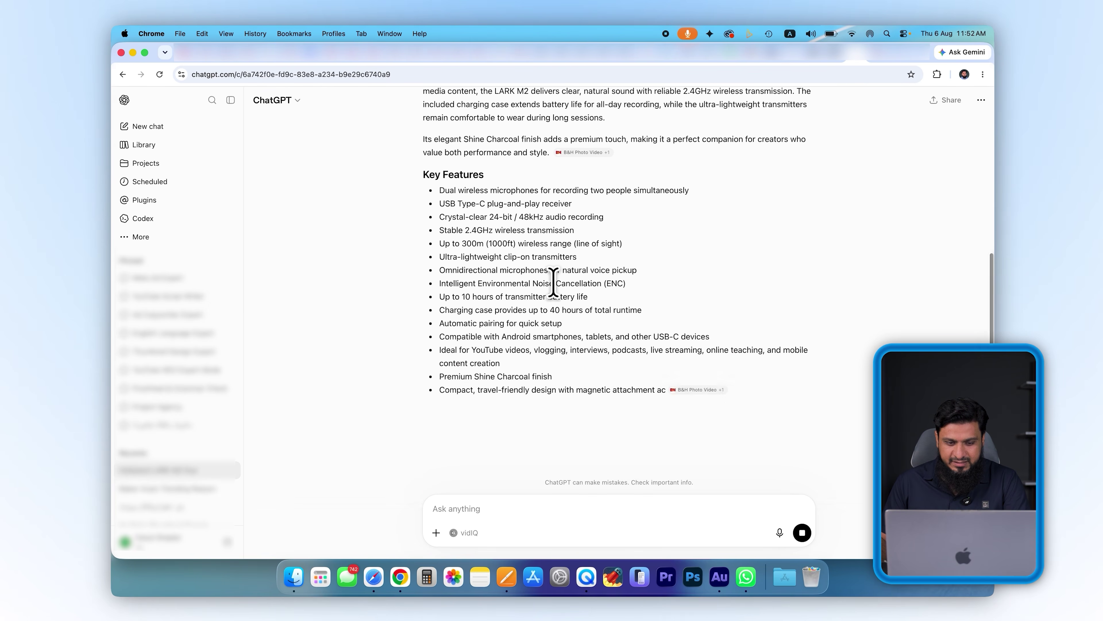
scroll(553, 282, "up", 9)
Name the product "Hollyland LARK M2 Duo Wireless Microphone Type-C (Shine Charcoal)" and copy ChatGPT's Key Features section into the product description
left_click(539, 53)
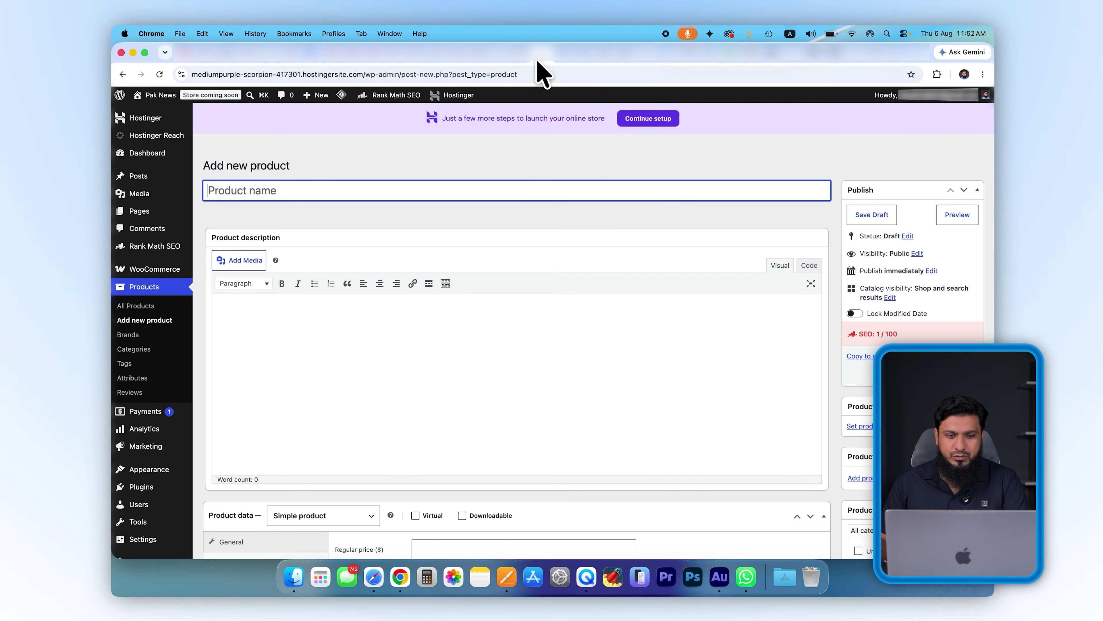
left_click(857, 61)
scroll(460, 241, "down", 7)
left_click_drag(424, 209, 764, 425)
key("cmd+c")
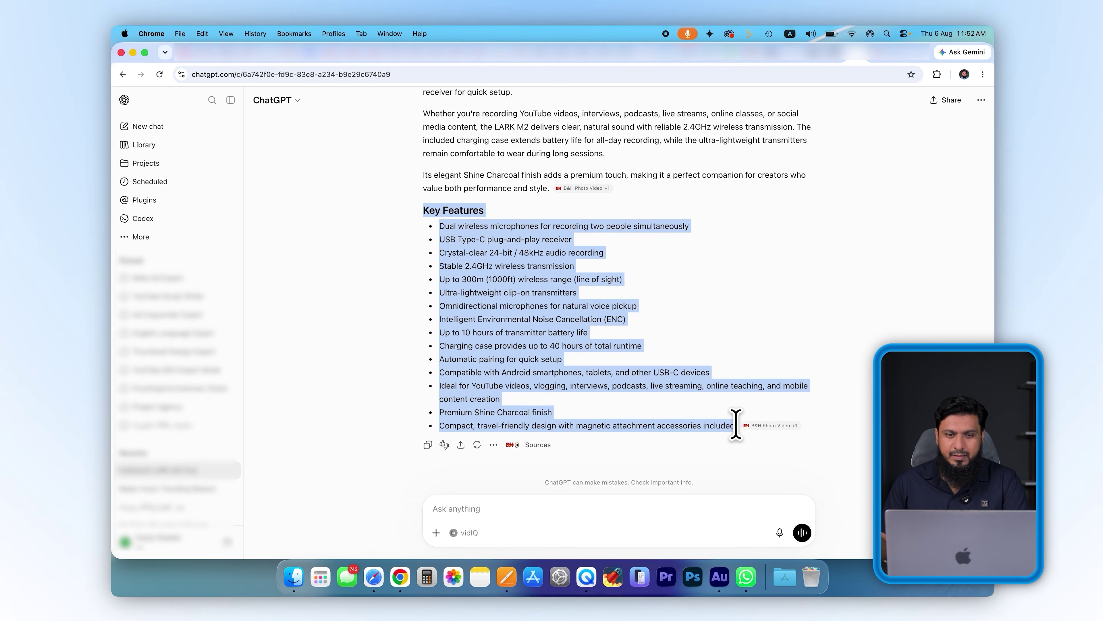
key("ctrl+Tab")
left_click(306, 301)
key("cmd+v")
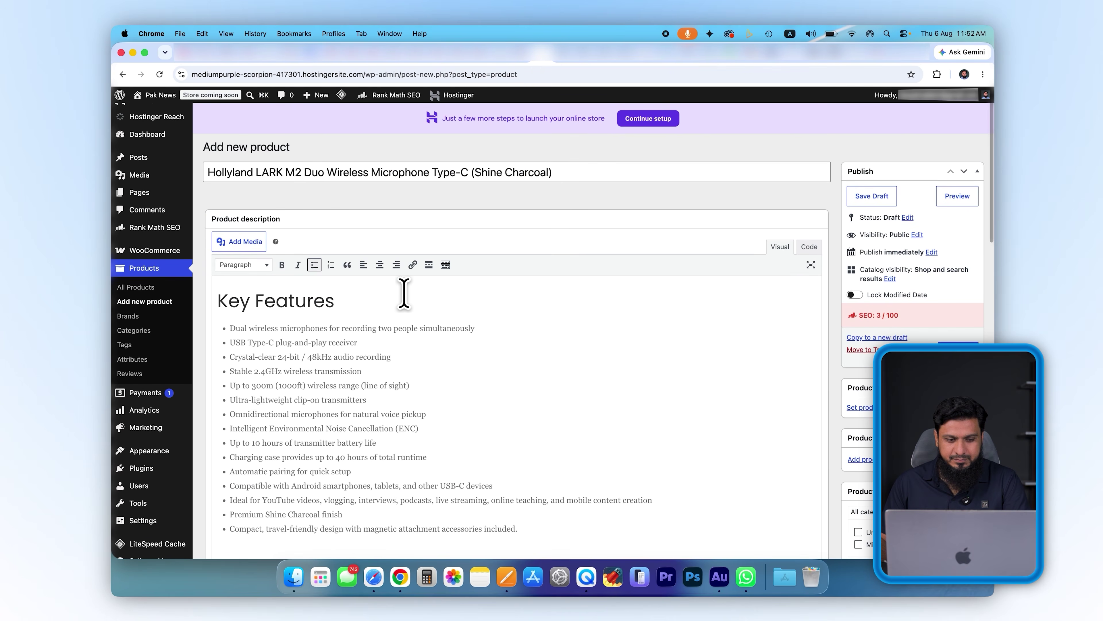
Copy the Short Description paragraph from ChatGPT's answer into the product short description
scroll(404, 298, "down", 10)
left_click(854, 53)
scroll(582, 243, "up", 6)
triple_click(558, 240)
key("ctrl+Tab")
scroll(461, 320, "down", 5)
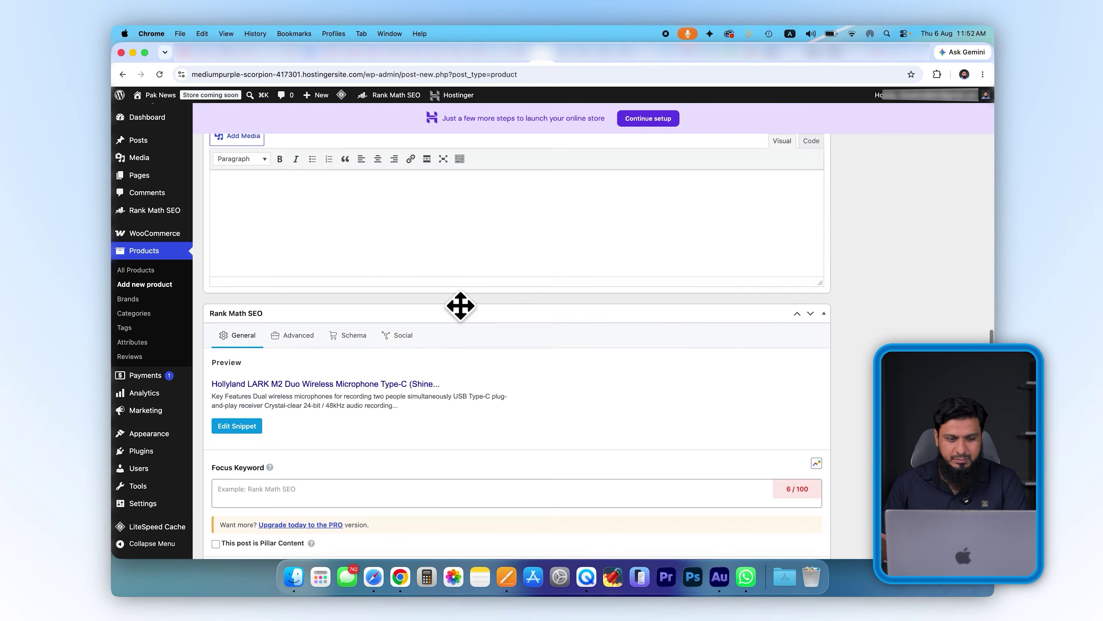
scroll(460, 305, "up", 1)
left_click(345, 253)
key("cmd+v")
Upload lark-m2-1.jpg from the Desktop folder and set it as the product image
scroll(434, 265, "up", 15)
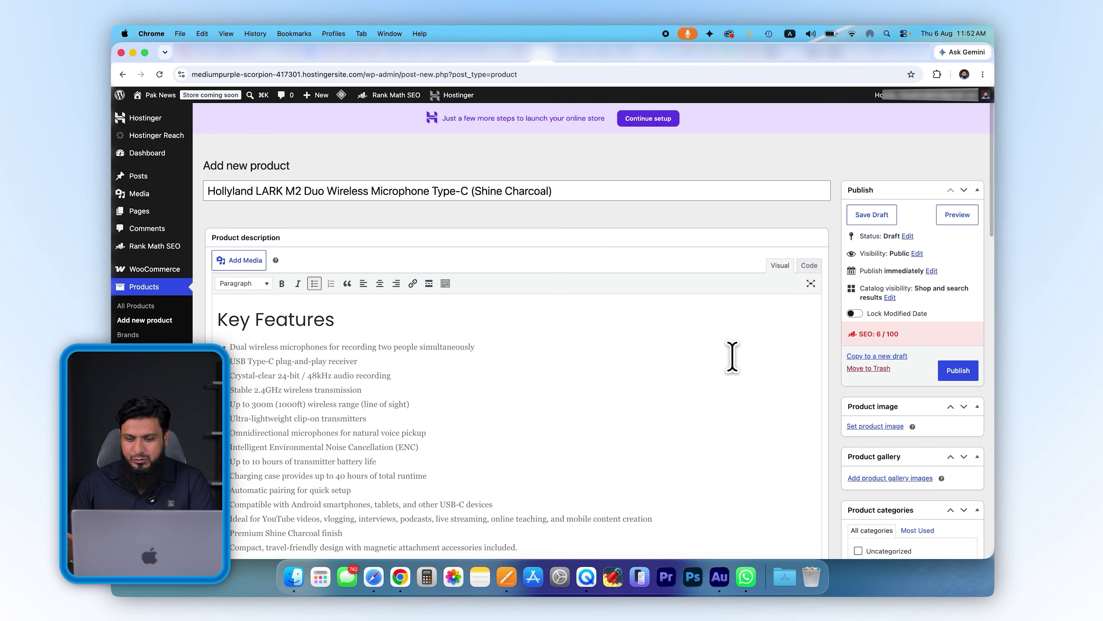
scroll(732, 357, "down", 2)
left_click(881, 373)
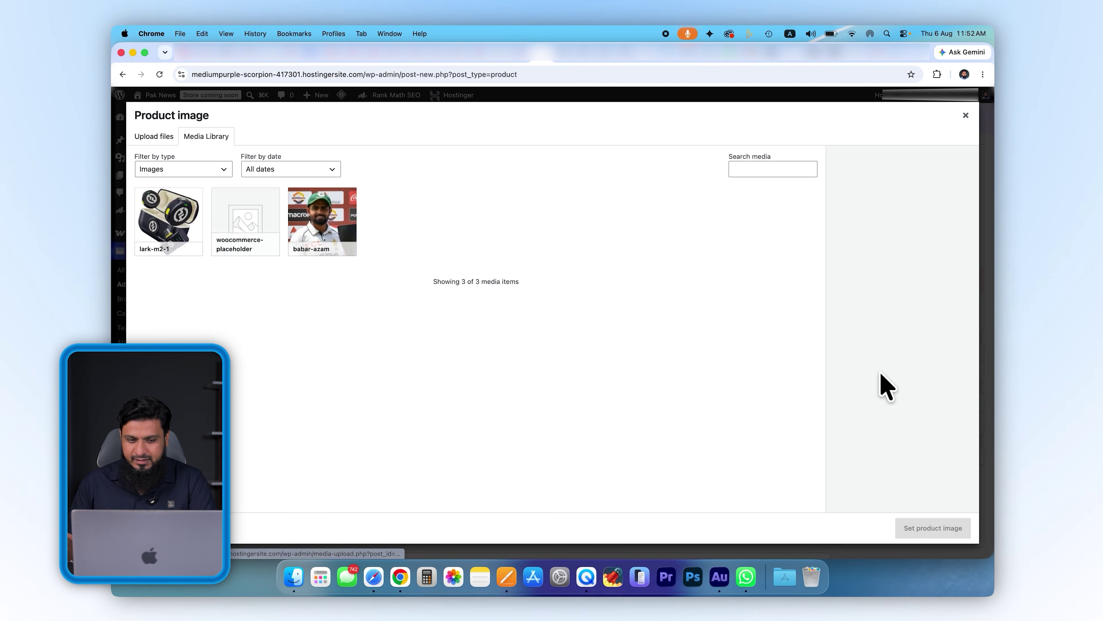
left_click(153, 136)
left_click(538, 310)
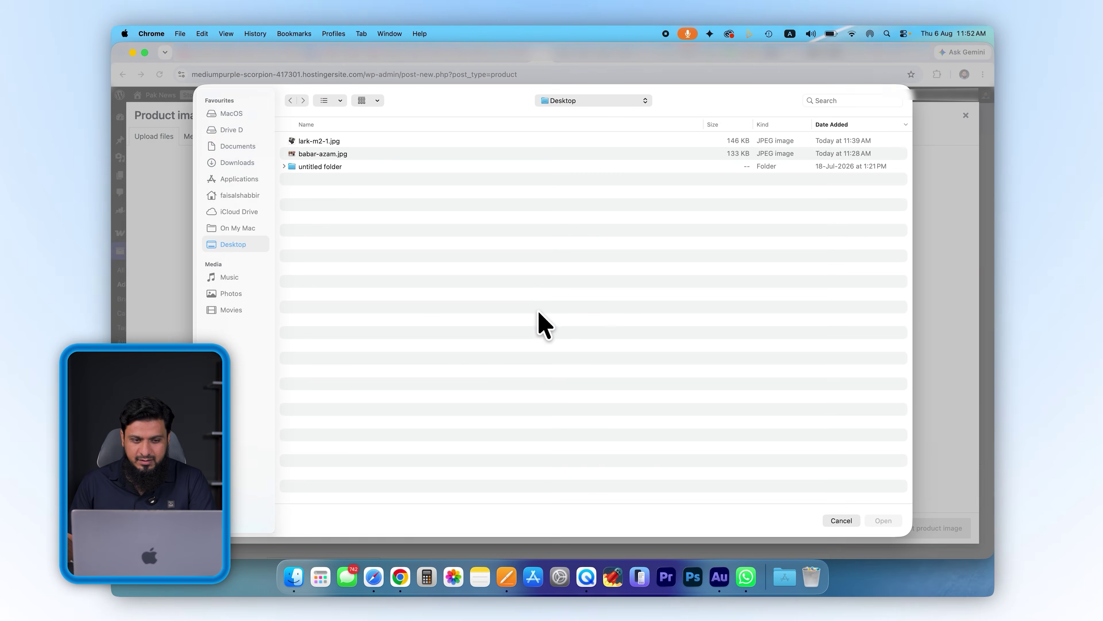
double_click(317, 141)
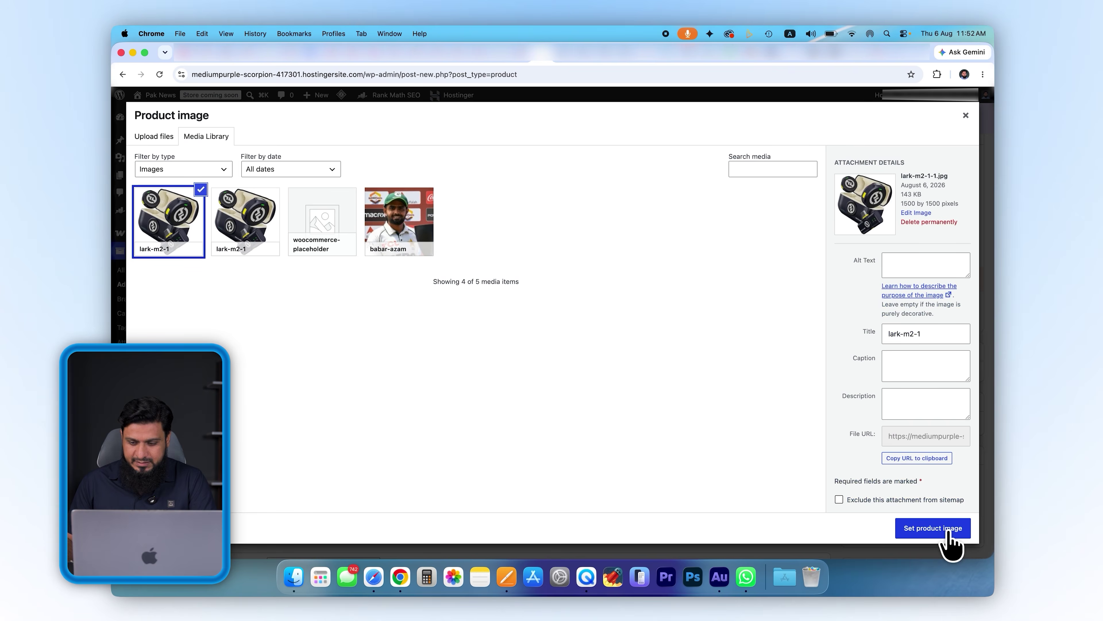
left_click(949, 534)
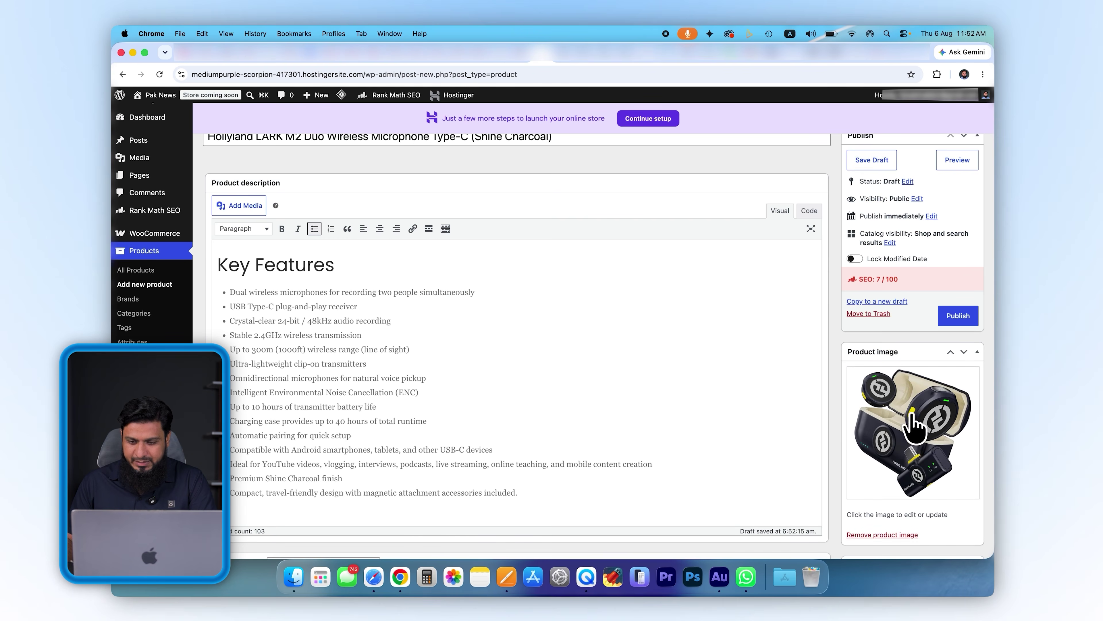
Add the existing lark-m2-1 image from the media library to the product gallery
scroll(895, 417, "down", 3)
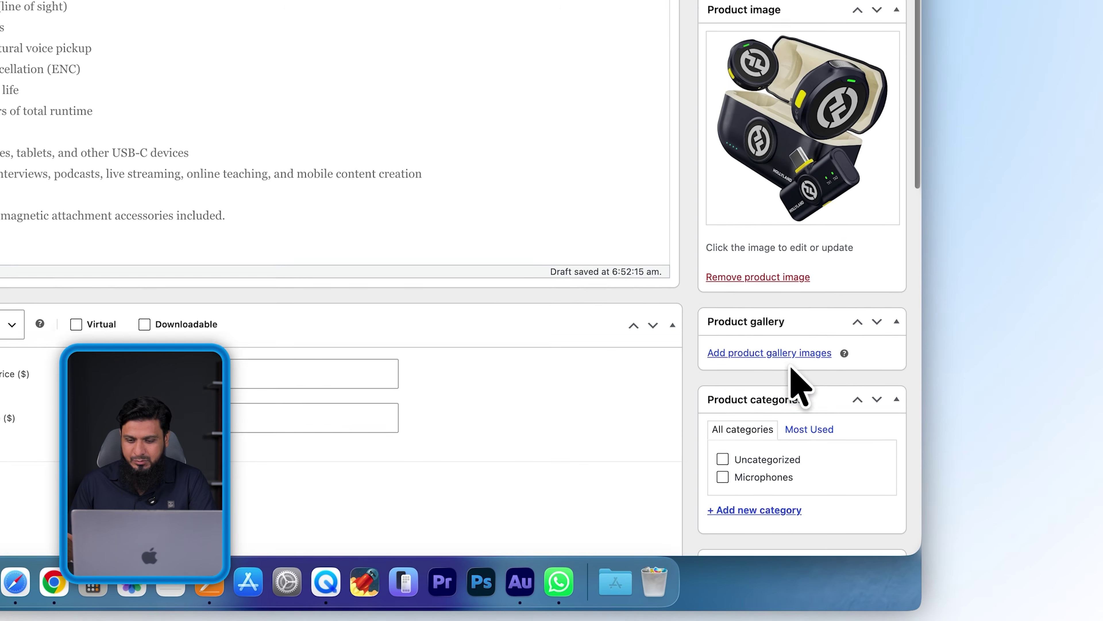
scroll(790, 367, "down", 1)
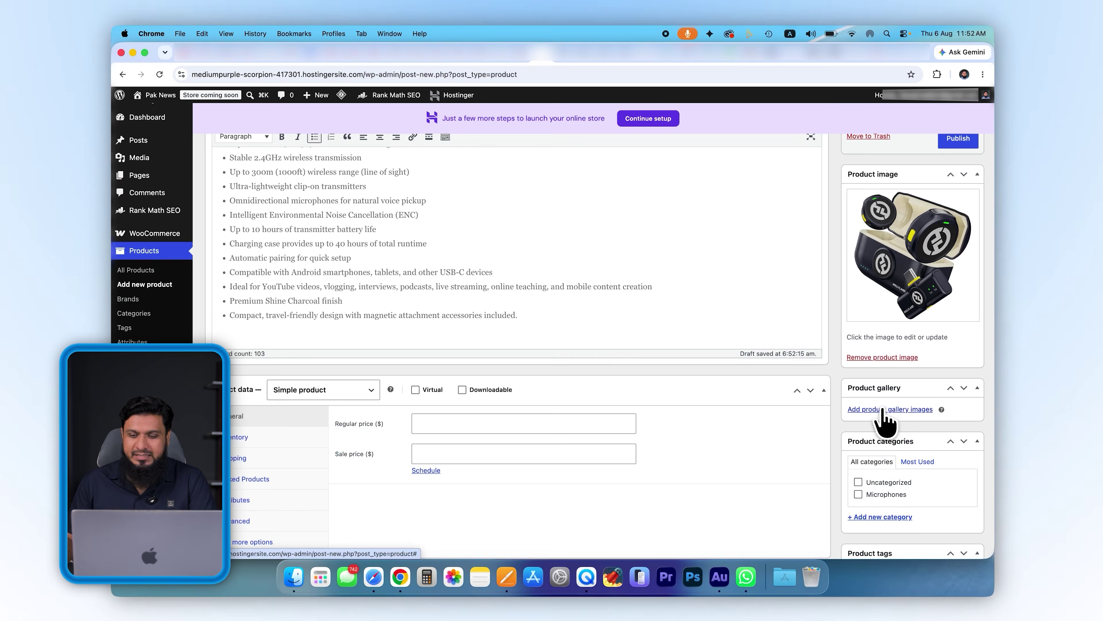
left_click(770, 337)
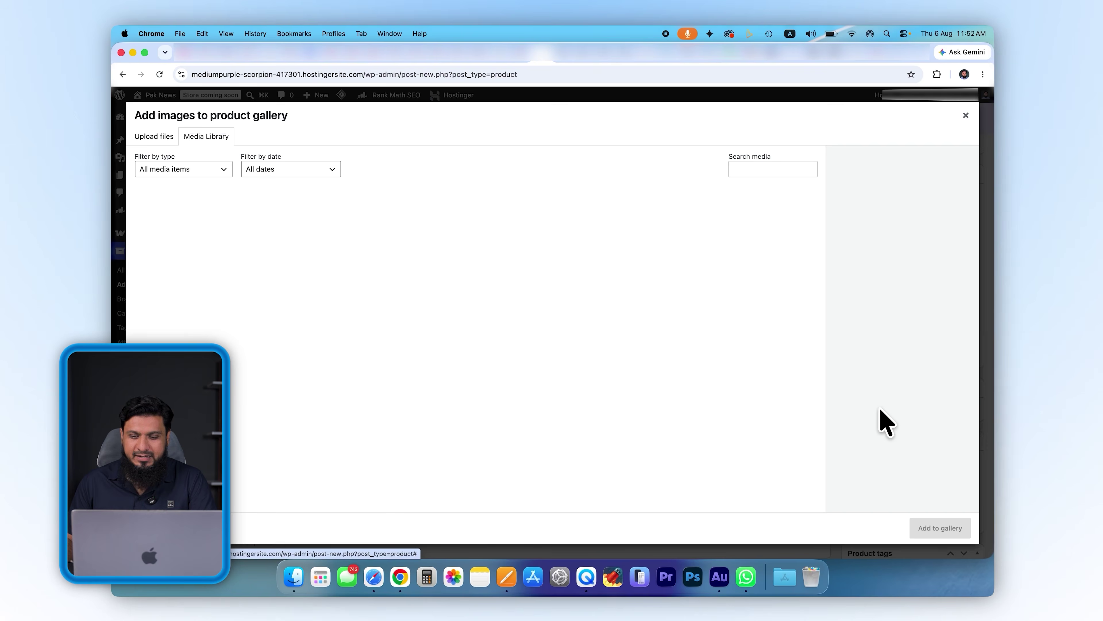
left_click(236, 237)
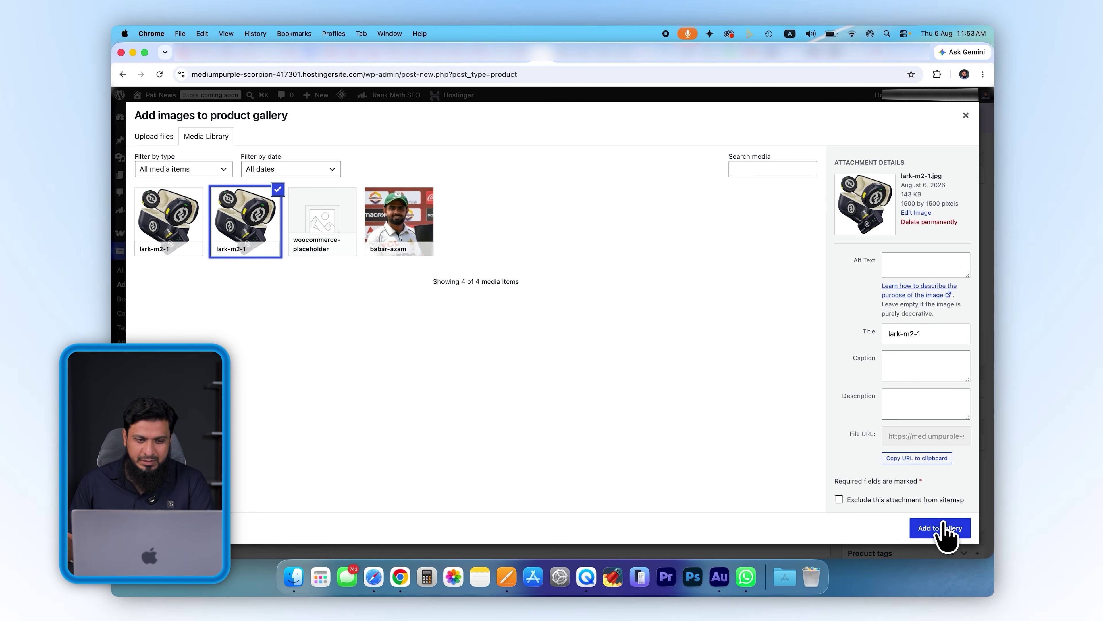
left_click(944, 530)
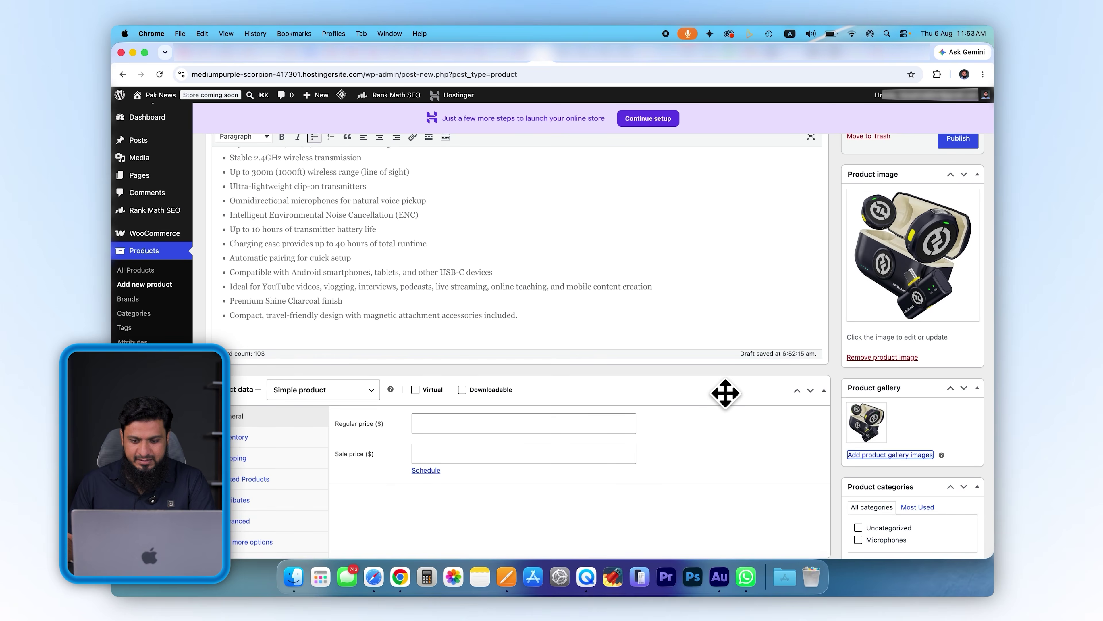
Set the product's regular price to 5000 and sale price to 4500, and assign it to the Microphones category
scroll(539, 430, "down", 3)
left_click(457, 325)
left_click(447, 353)
left_click(452, 326)
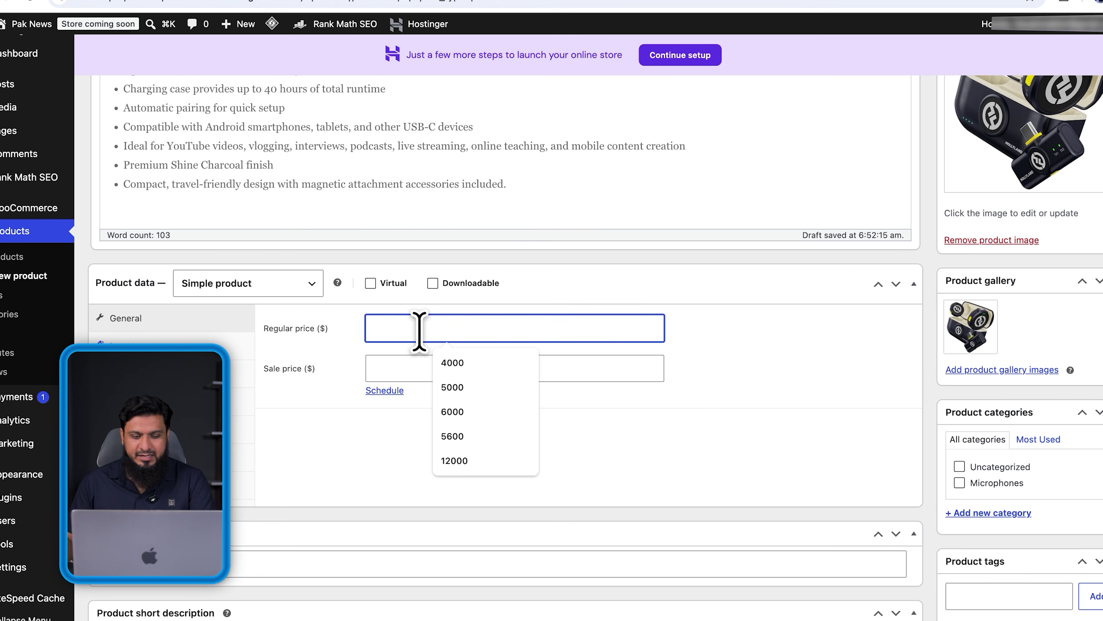
type("50")
left_click(419, 366)
type("4500")
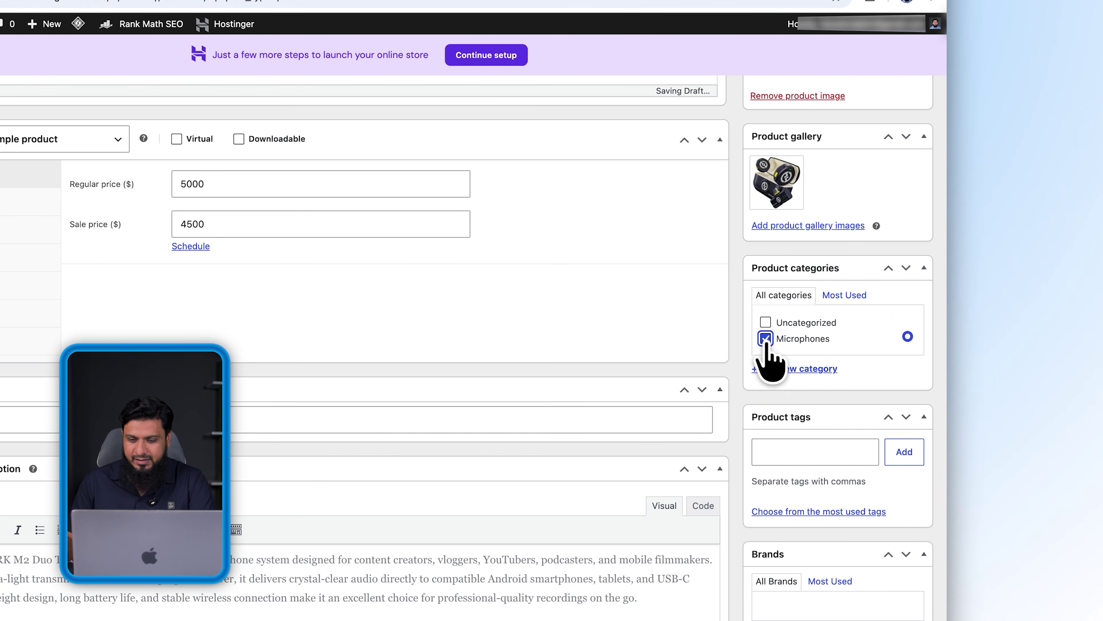
Add the product tags mic, microphone and wirless to the microphone product
left_click(785, 451)
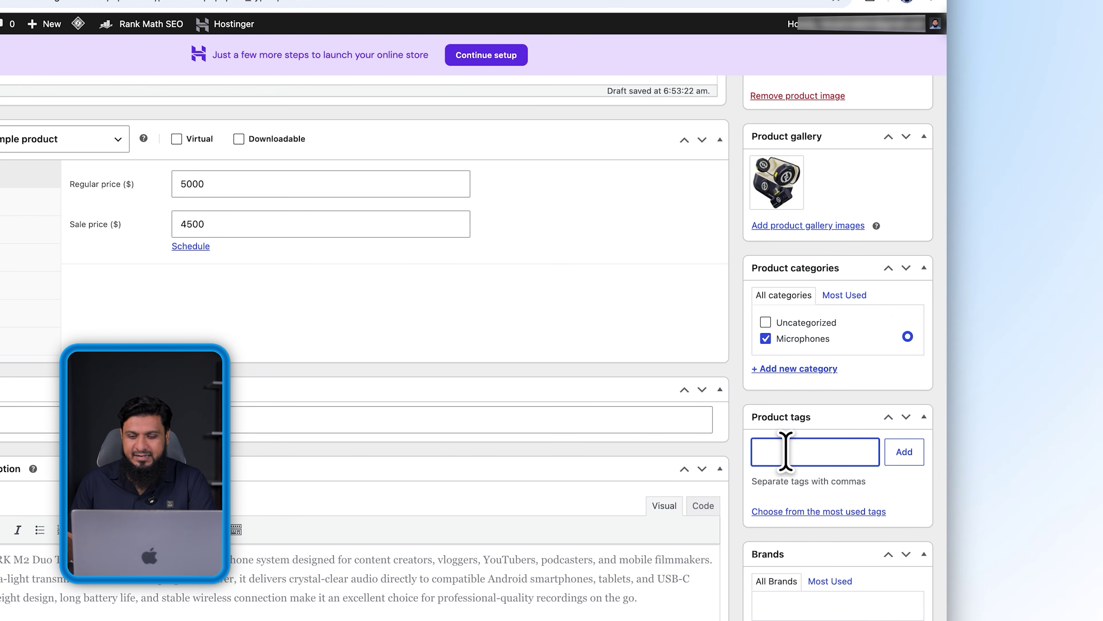
type("mic, ")
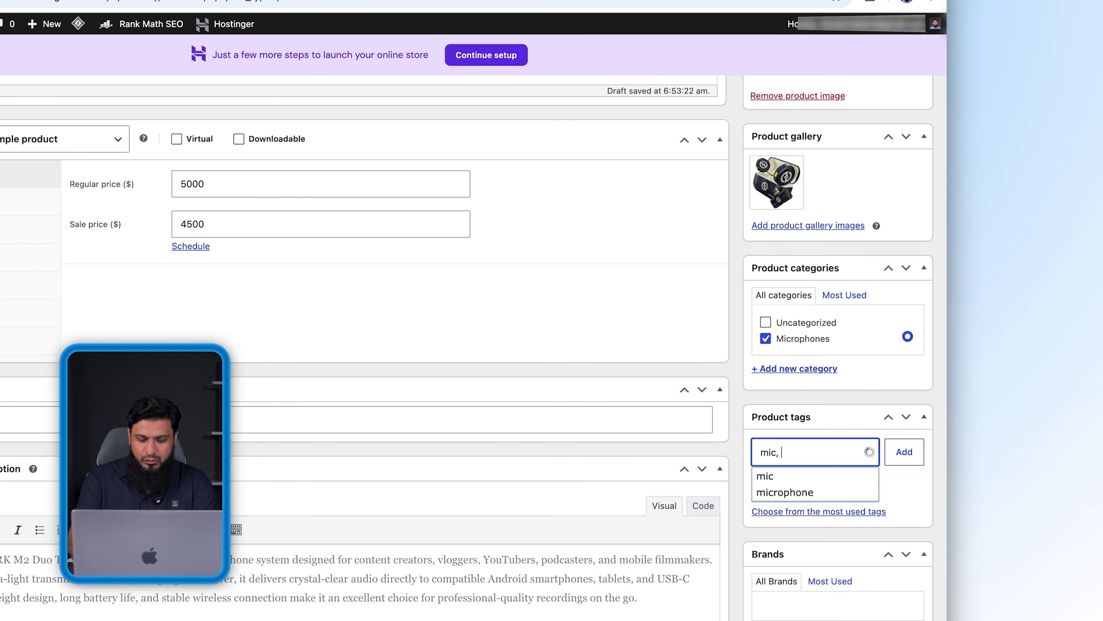
type("microphone, w")
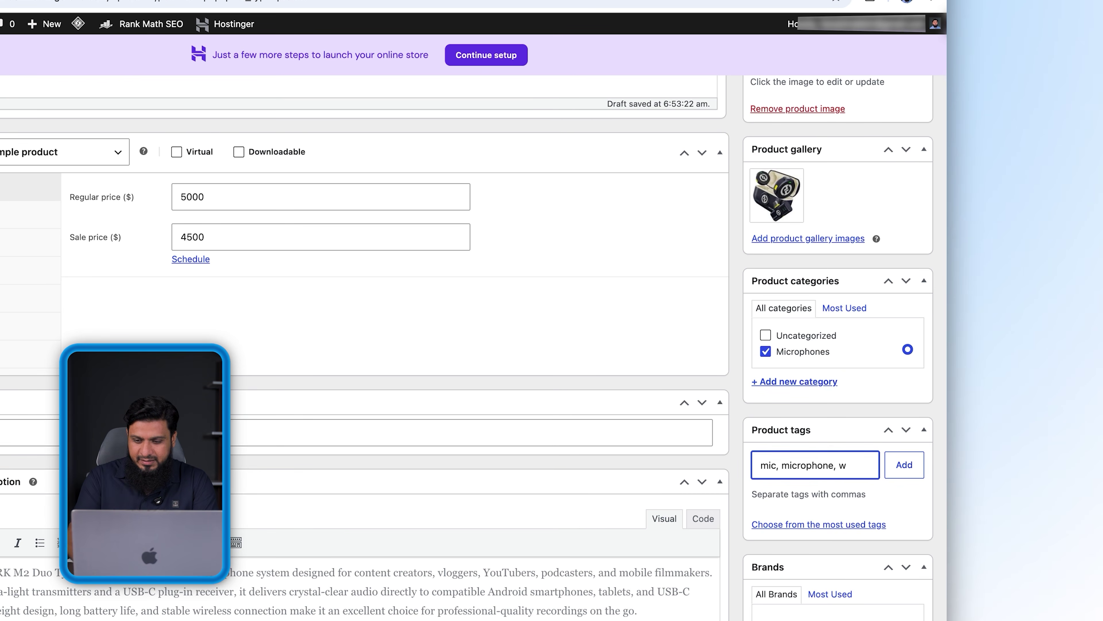
type("irless,")
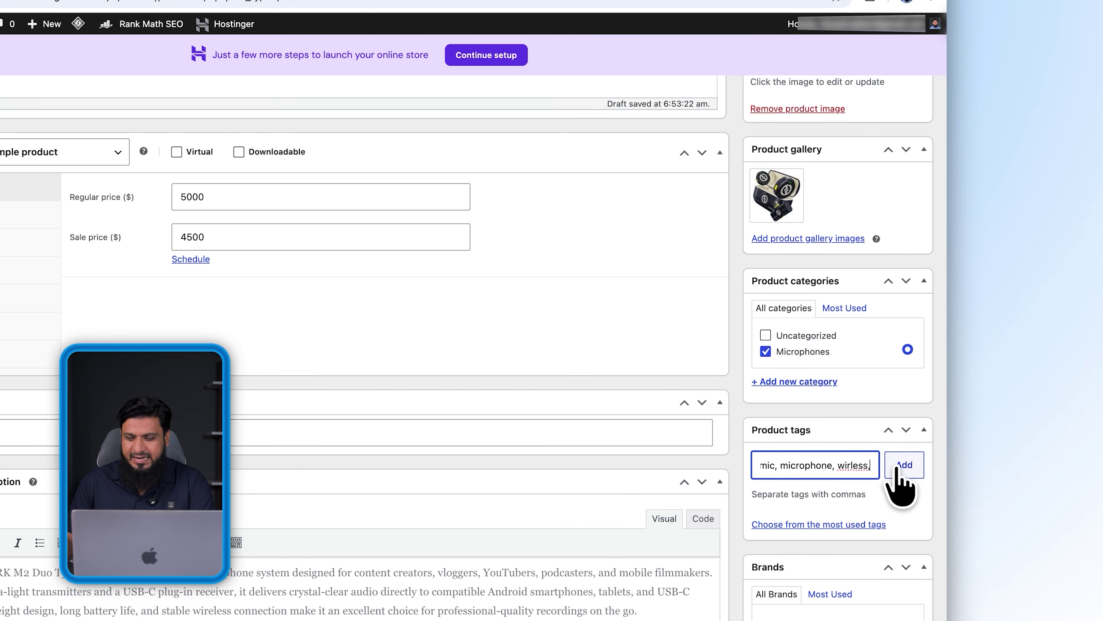
left_click(898, 468)
Publish the Hollyland LARK M2 Duo product
scroll(556, 411, "down", 3)
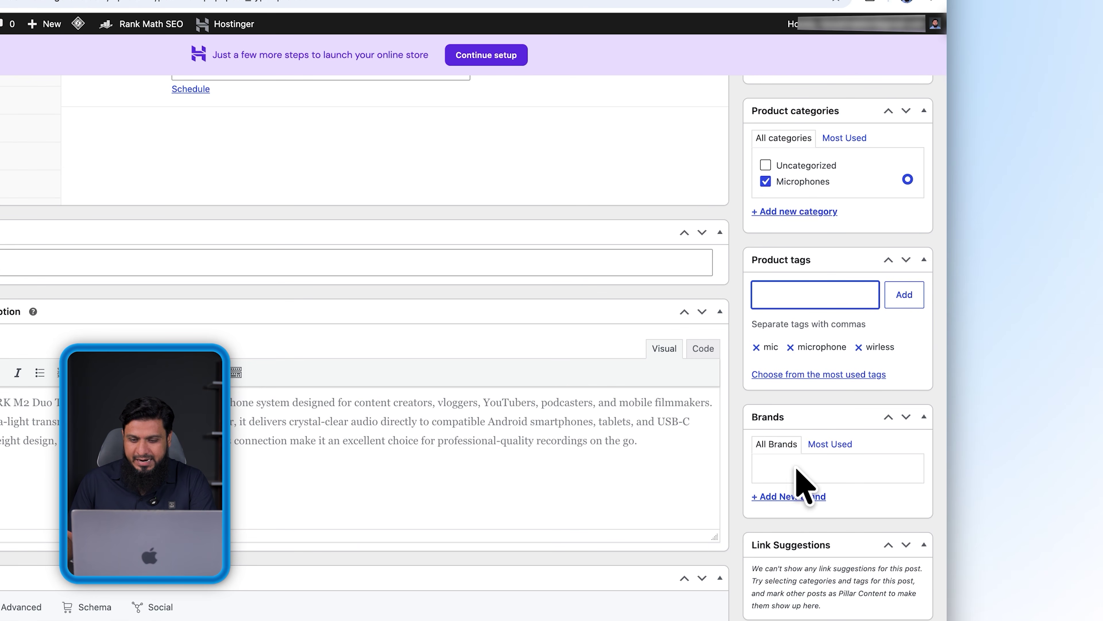
scroll(479, 352, "up", 10)
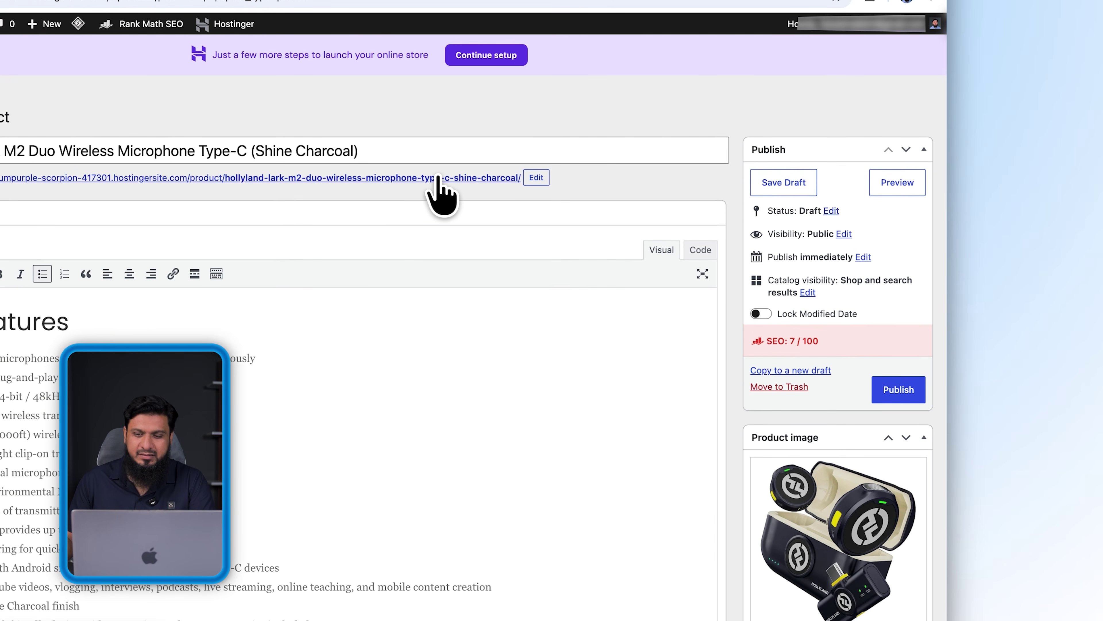
left_click(898, 390)
Open the store's shop page in a new browser tab and look at the product listing
mouse_move(161, 95)
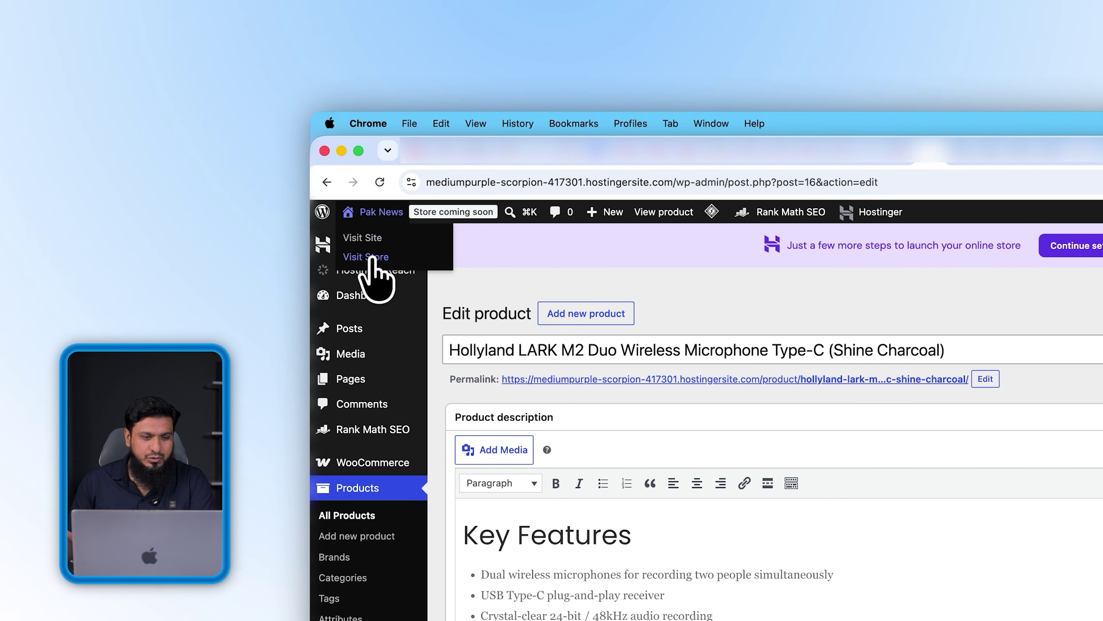
right_click(373, 257)
left_click(426, 268)
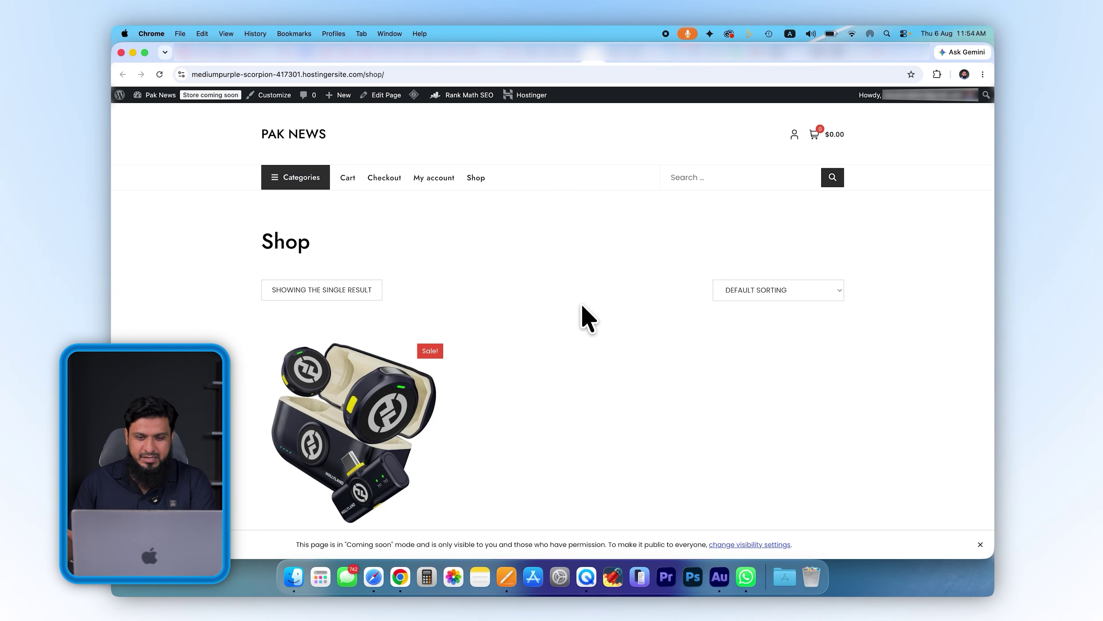
scroll(588, 320, "down", 3)
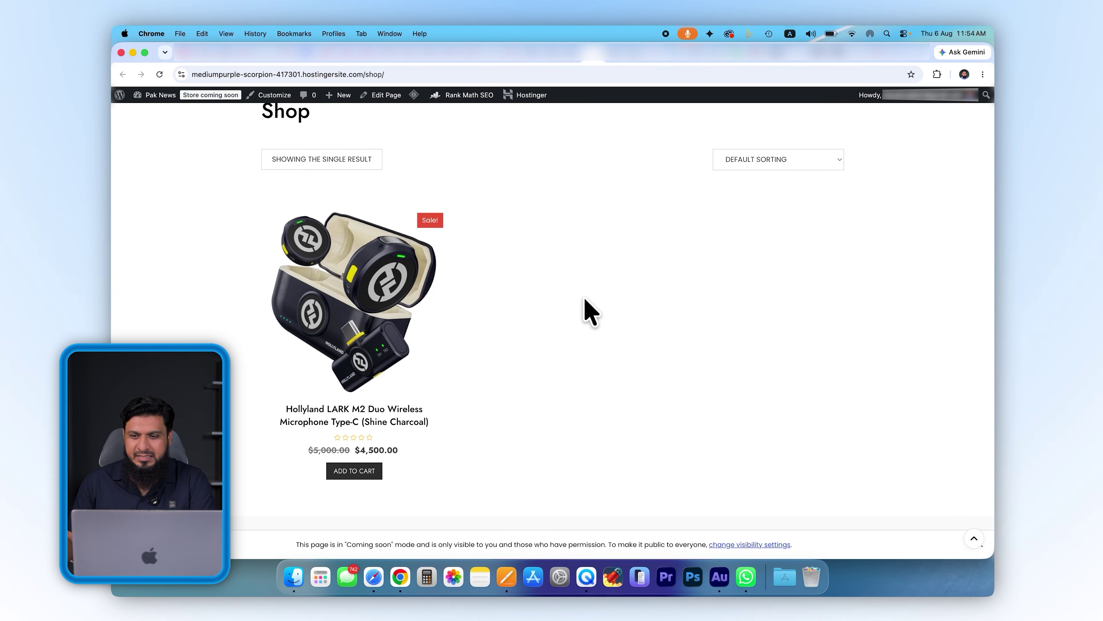
Open the microphone's product page and review its images, sale price, category, tags, short description and key features
left_click(358, 321)
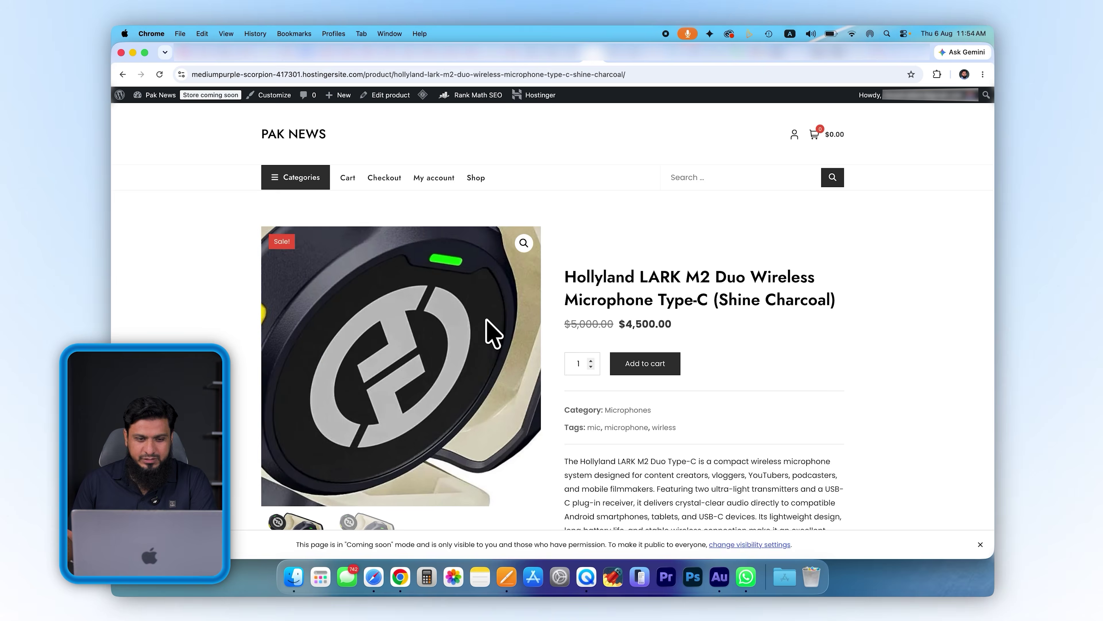
scroll(493, 332, "down", 3)
scroll(477, 332, "up", 3)
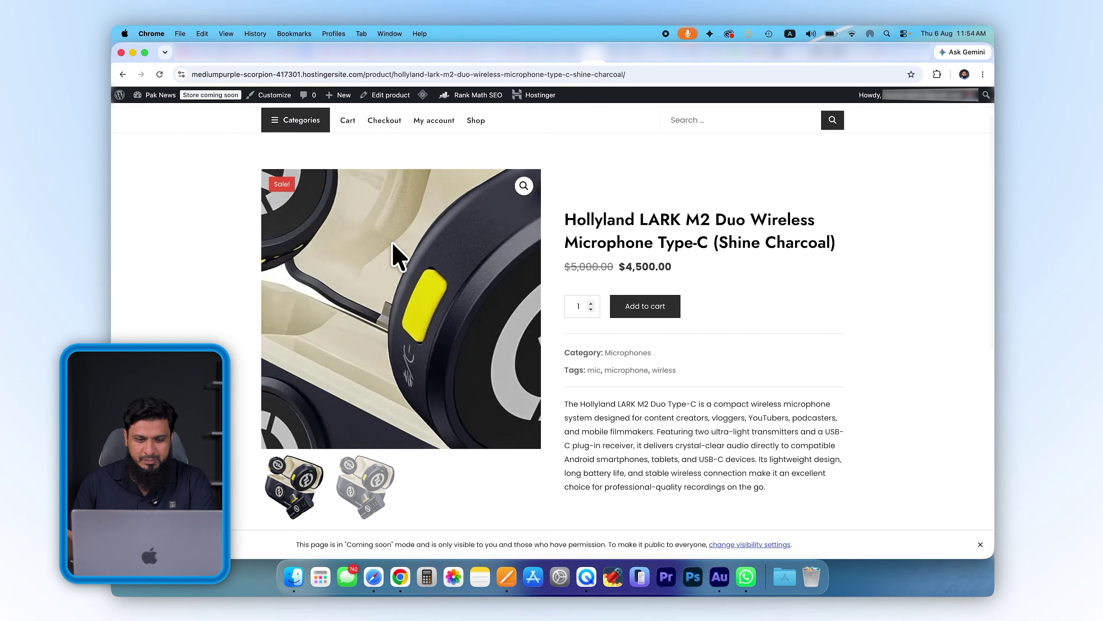
left_click_drag(565, 267, 689, 271)
scroll(695, 283, "down", 10)
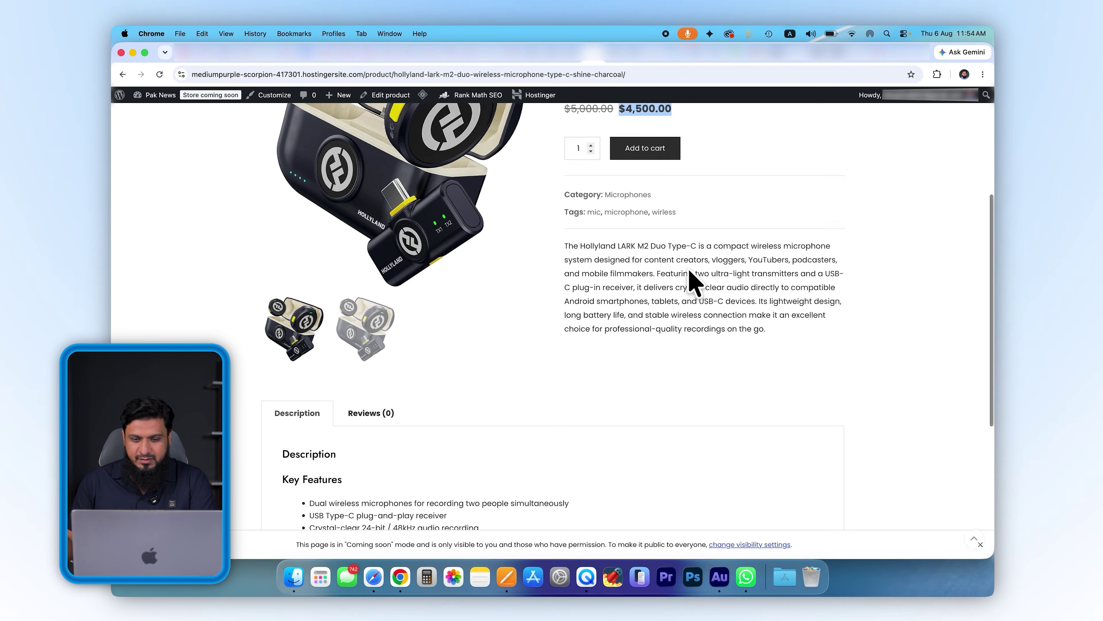
scroll(537, 313, "up", 6)
scroll(468, 493, "down", 6)
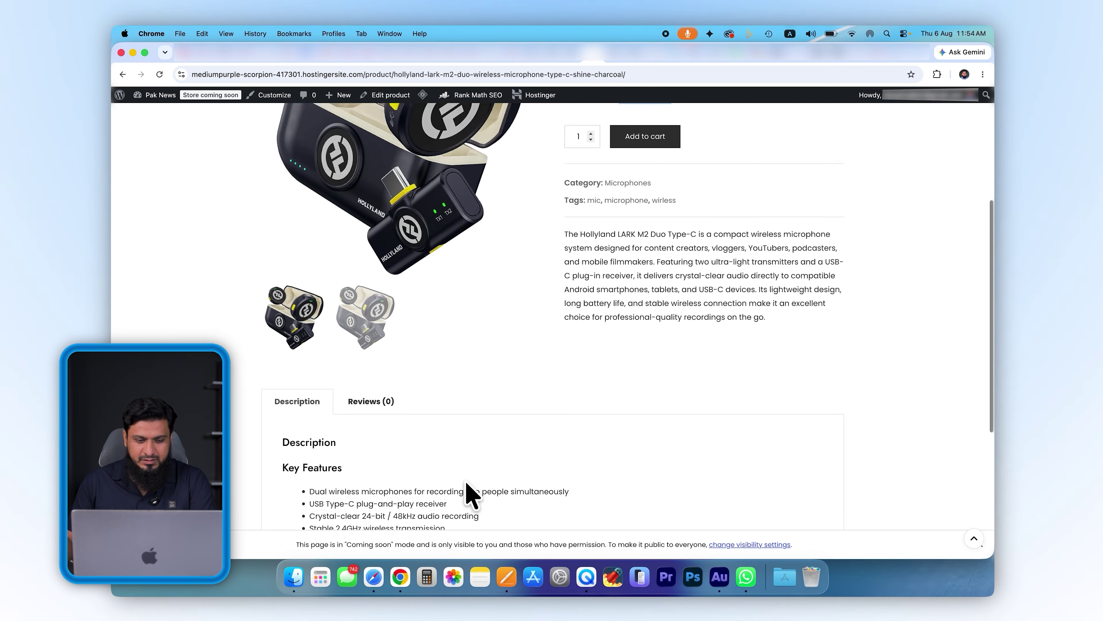
scroll(521, 399, "up", 7)
scroll(565, 378, "up", 4)
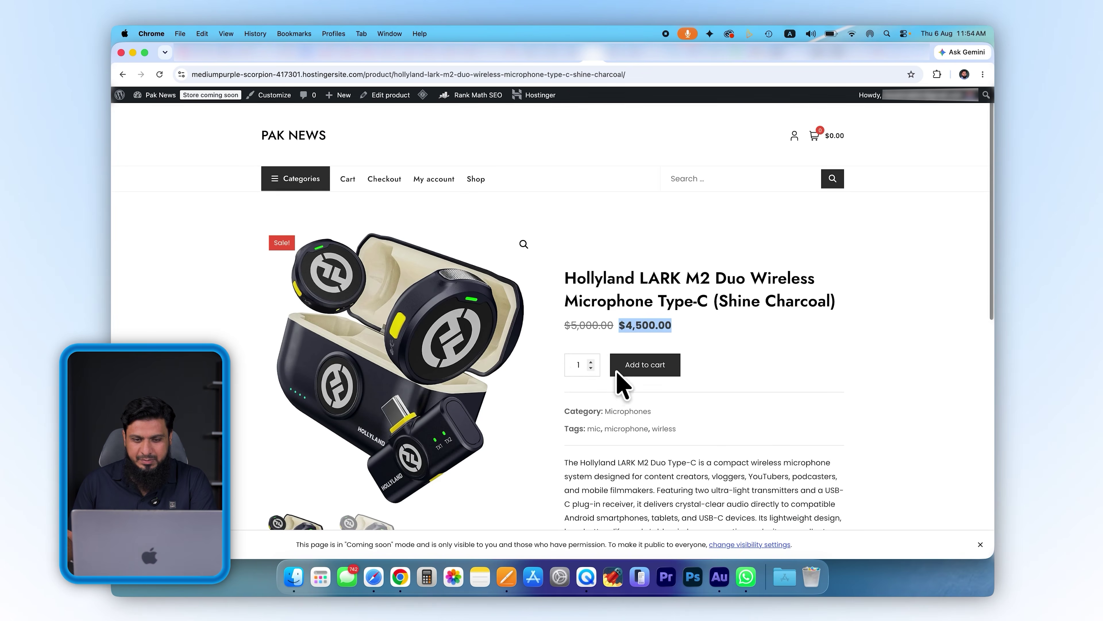
scroll(621, 381, "down", 4)
scroll(608, 261, "up", 3)
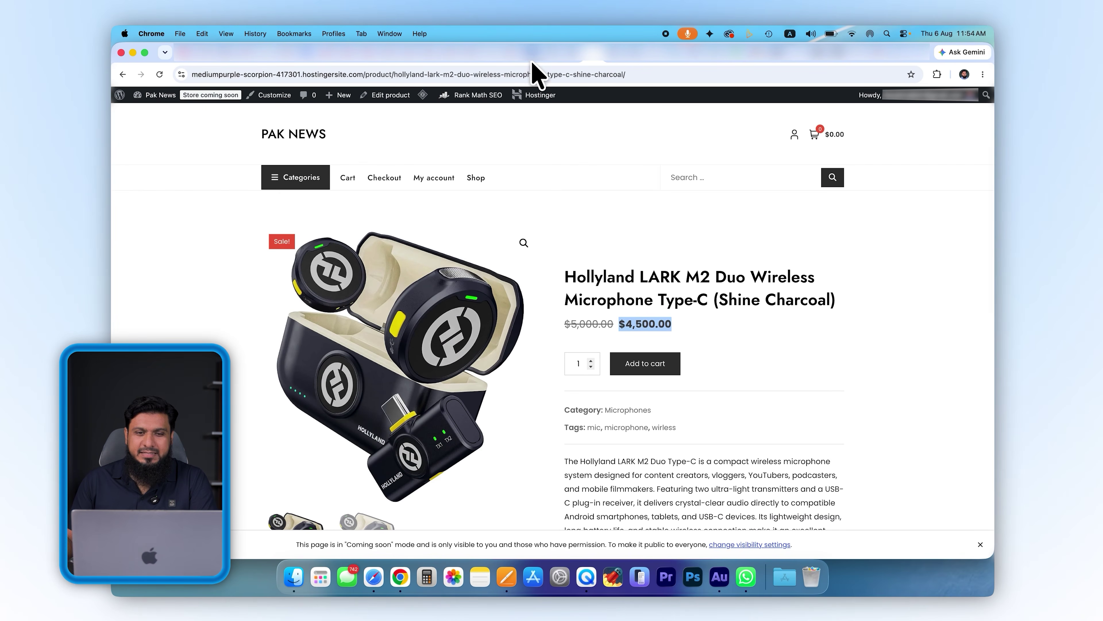
Look through the open ProPakistani, Startup Pakistan, TechCrunch and SkillsVenture sites as website examples, and return to the product editor
left_click(532, 52)
scroll(487, 348, "down", 1)
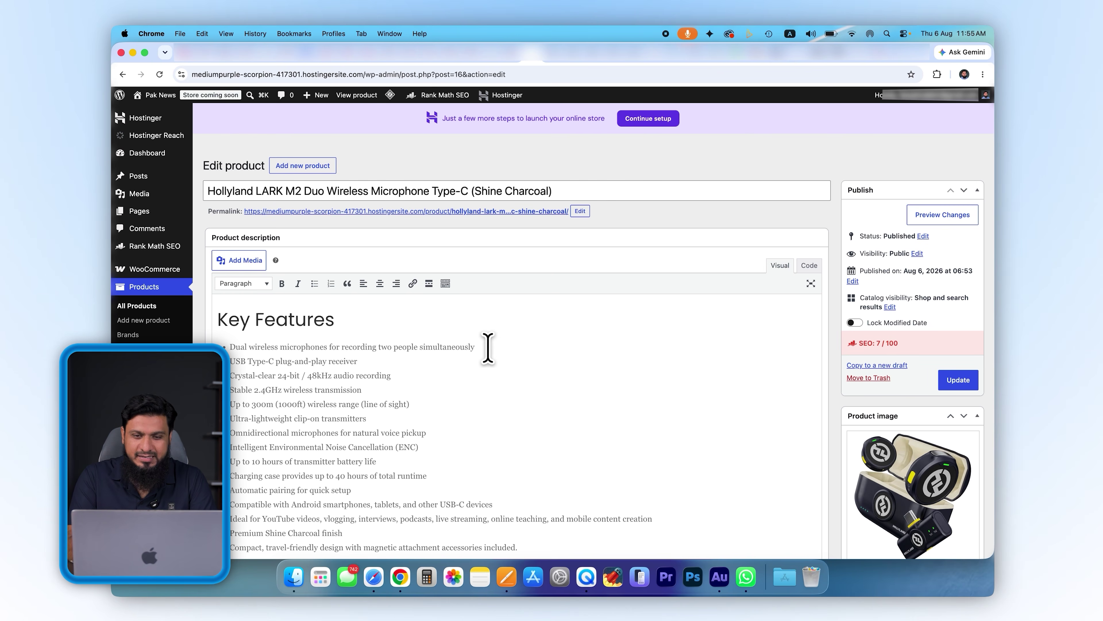
left_click(673, 60)
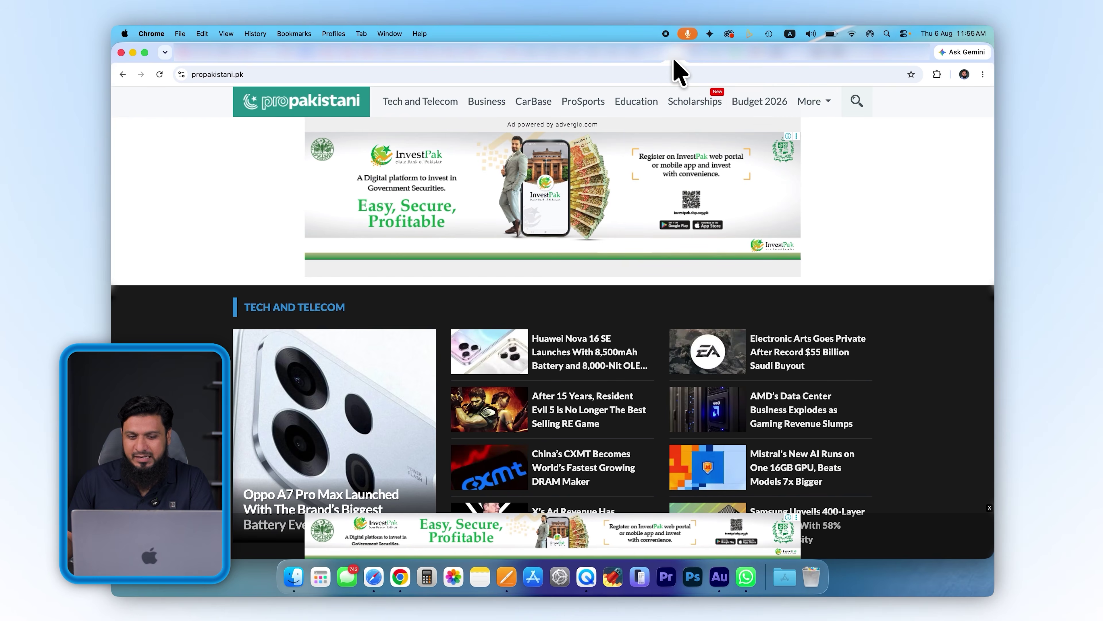
left_click(697, 60)
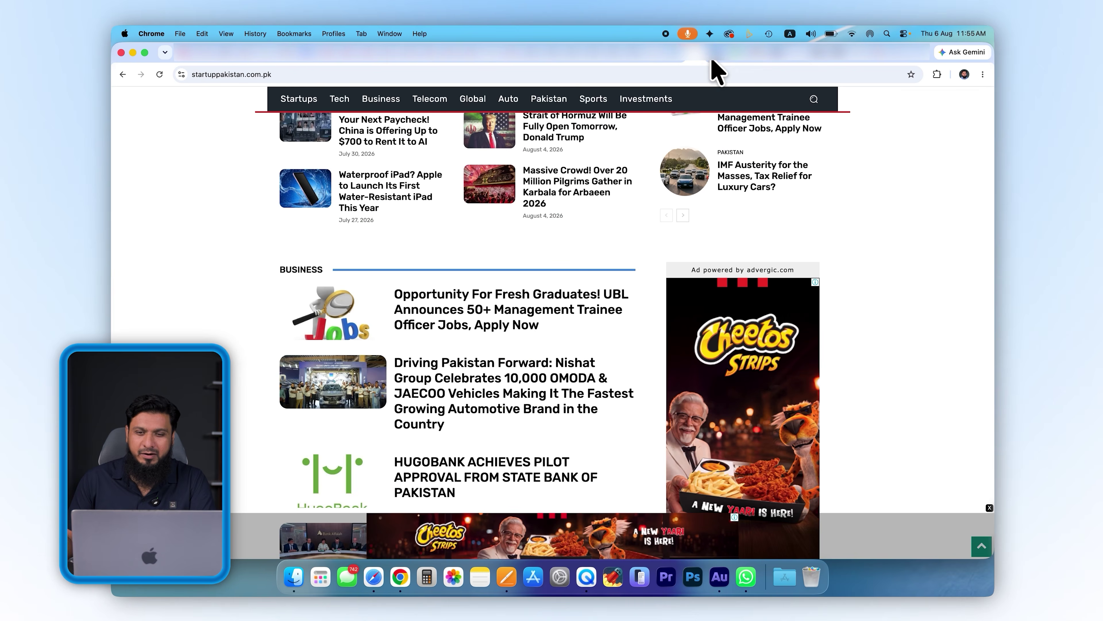
left_click(713, 60)
left_click(735, 61)
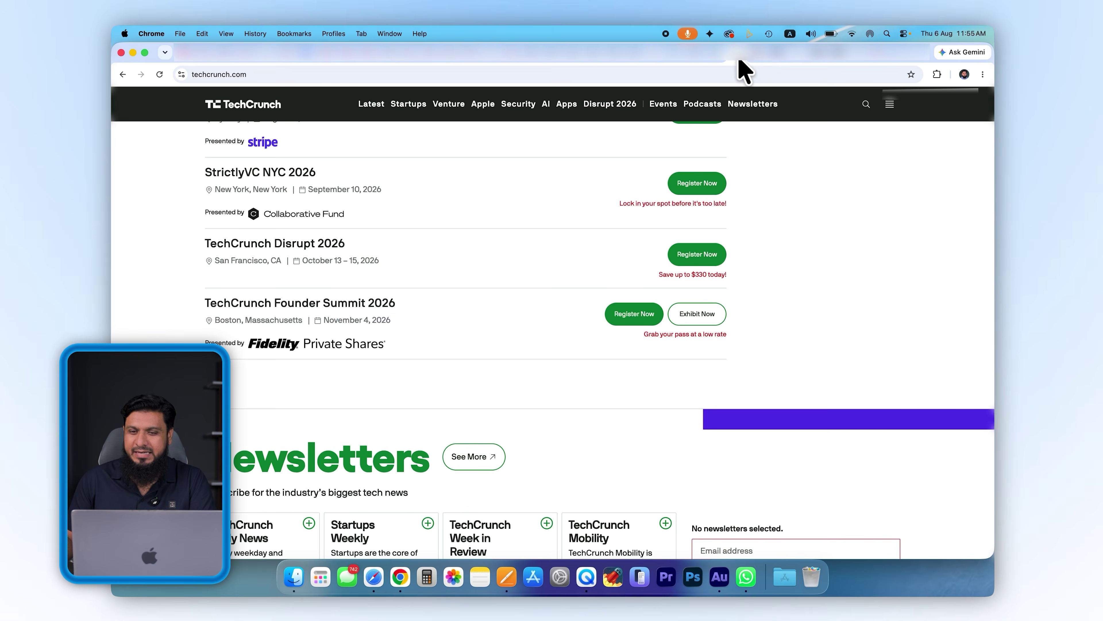
left_click(757, 61)
left_click(774, 60)
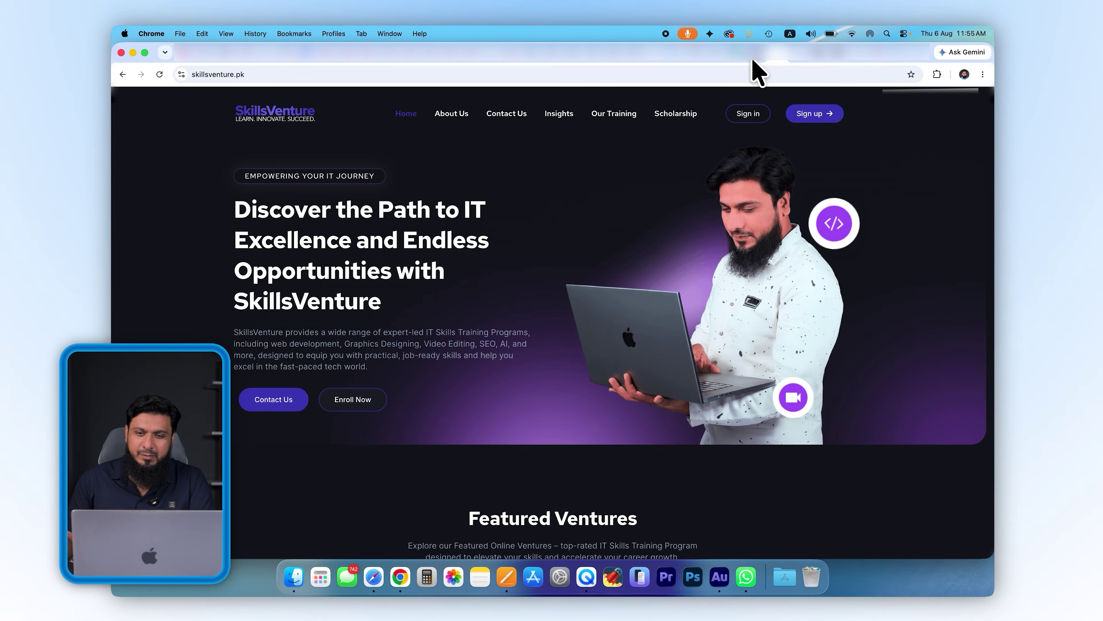
left_click(738, 60)
left_click(719, 60)
left_click(704, 60)
left_click(680, 61)
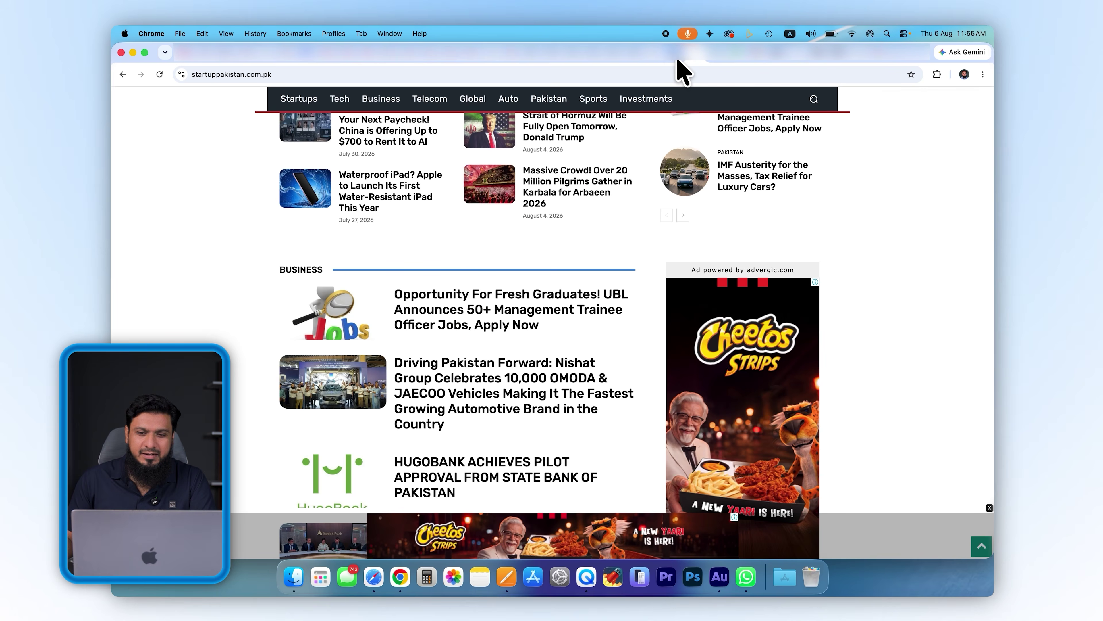
left_click(671, 60)
scroll(419, 295, "down", 10)
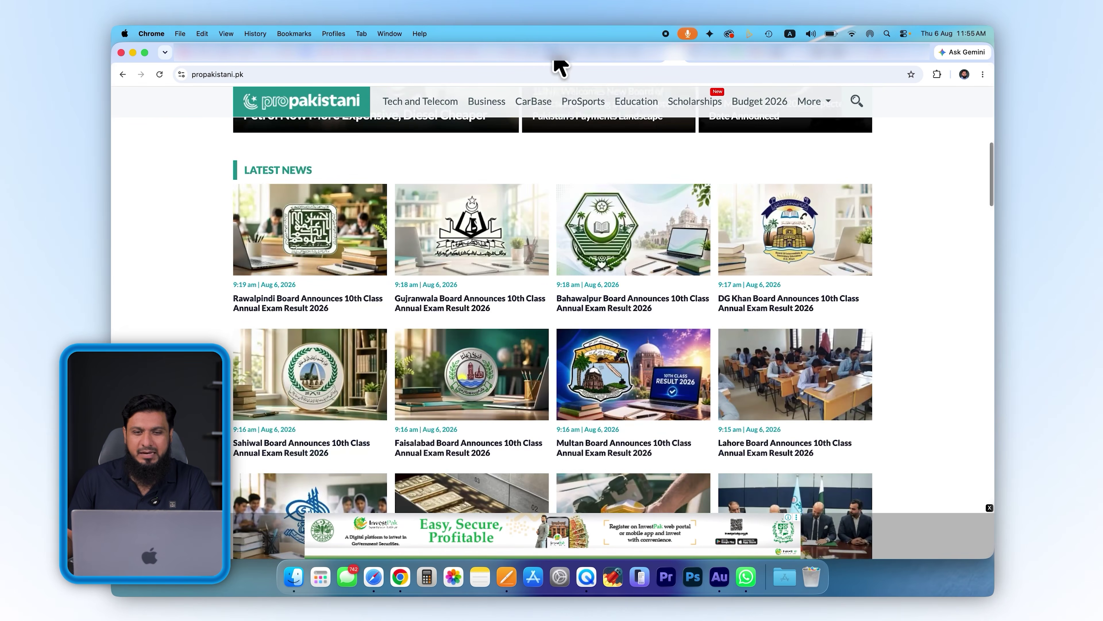
left_click(558, 56)
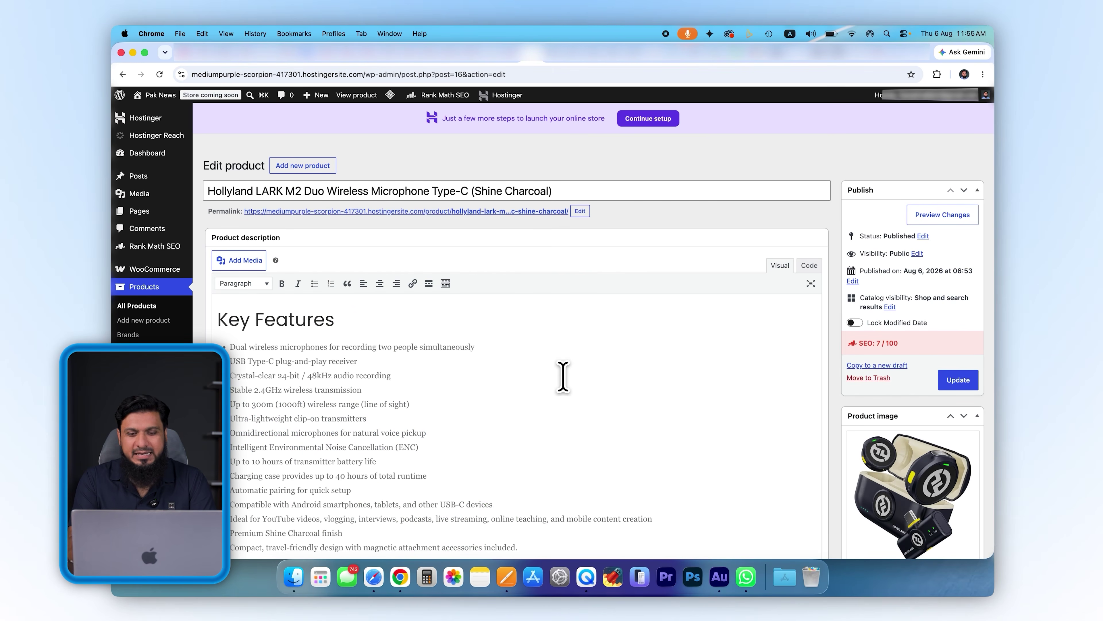